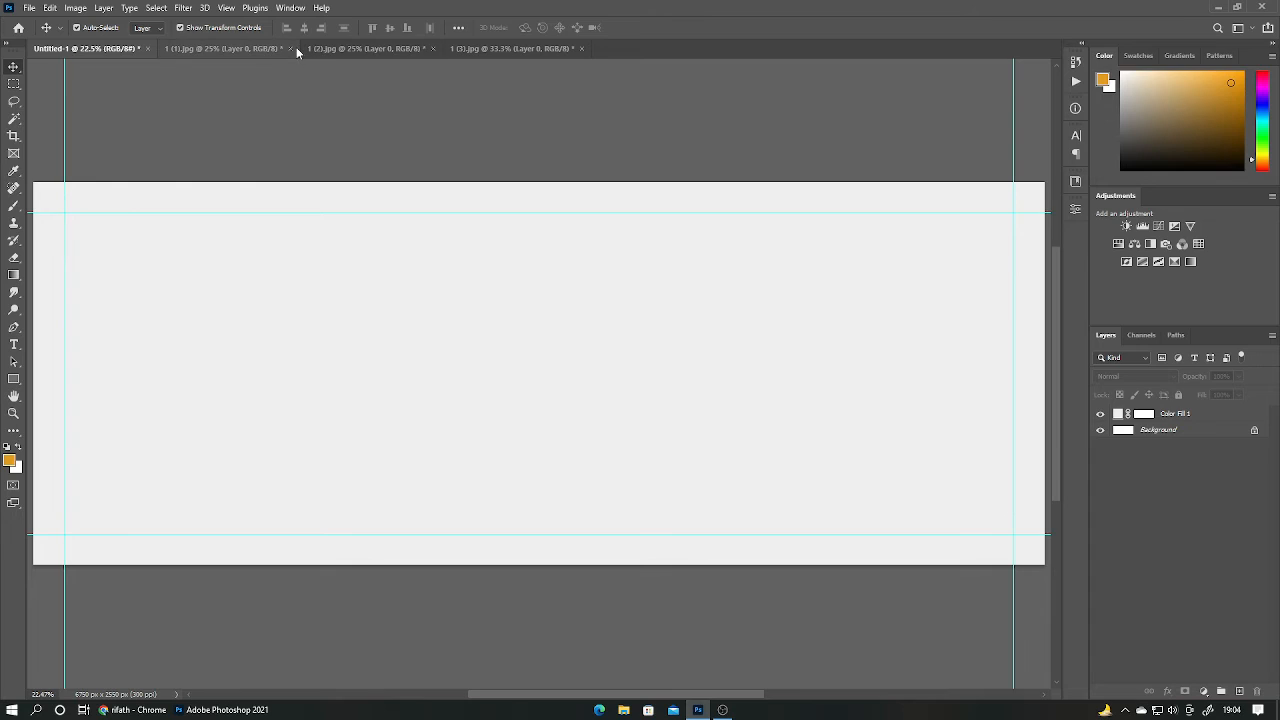
Open the Dust Texture image file, keeping the open house photo 1 (1).jpg.
click(291, 48)
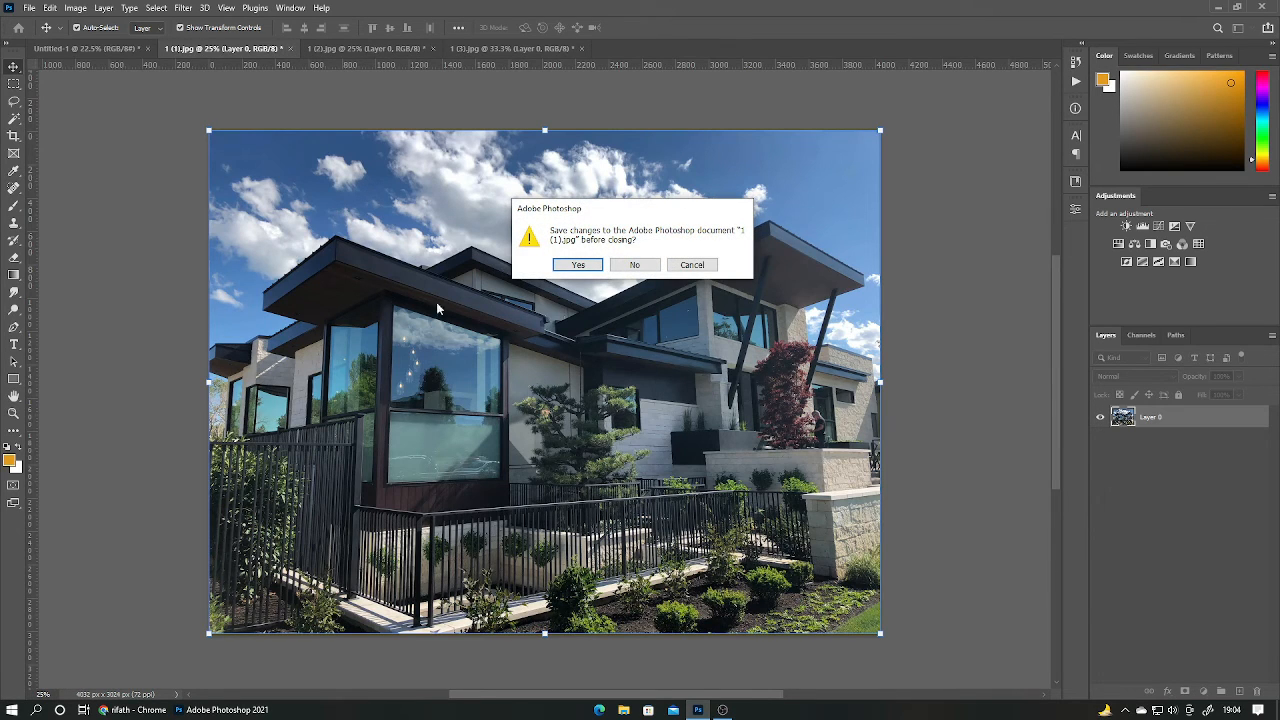
click(695, 265)
click(36, 8)
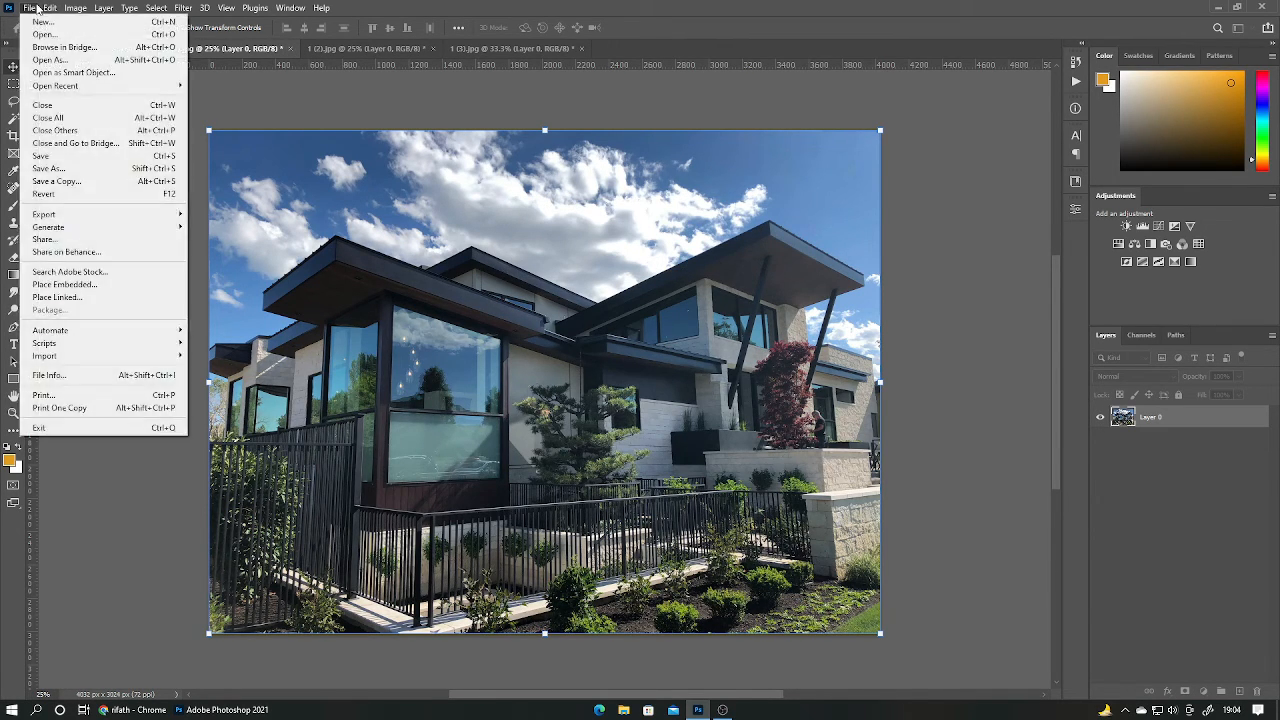
click(53, 35)
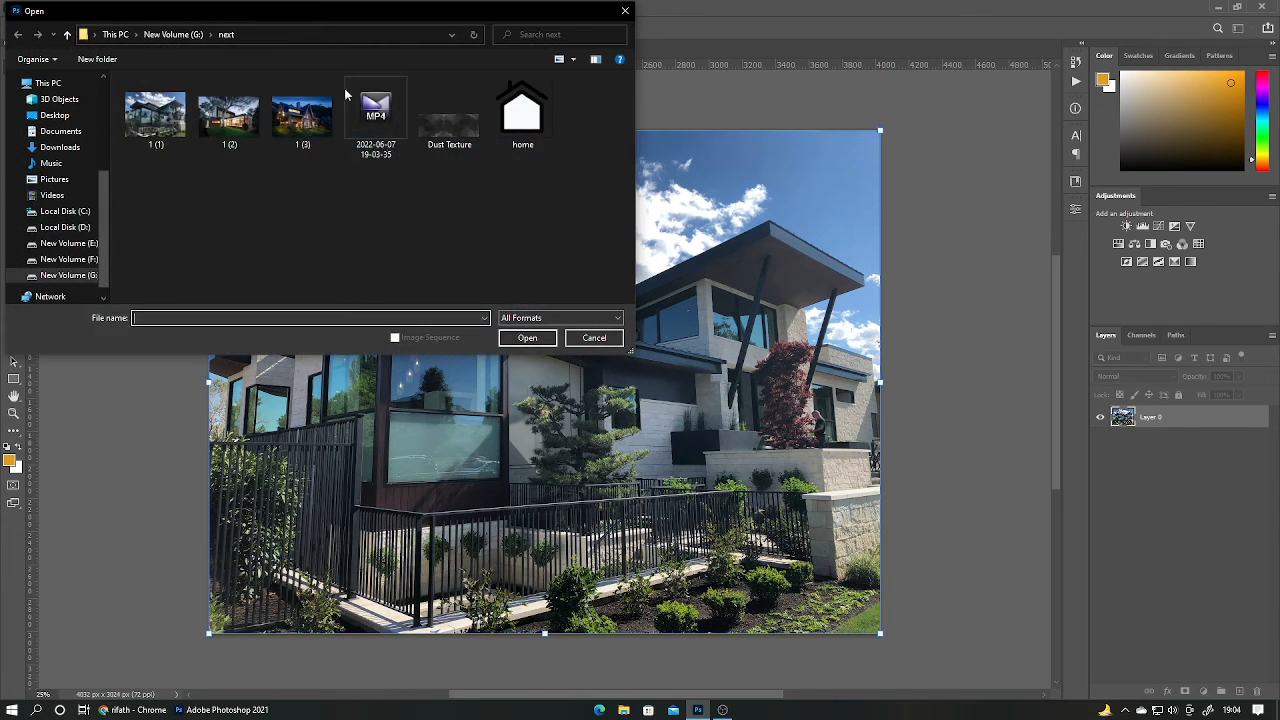
double_click(451, 112)
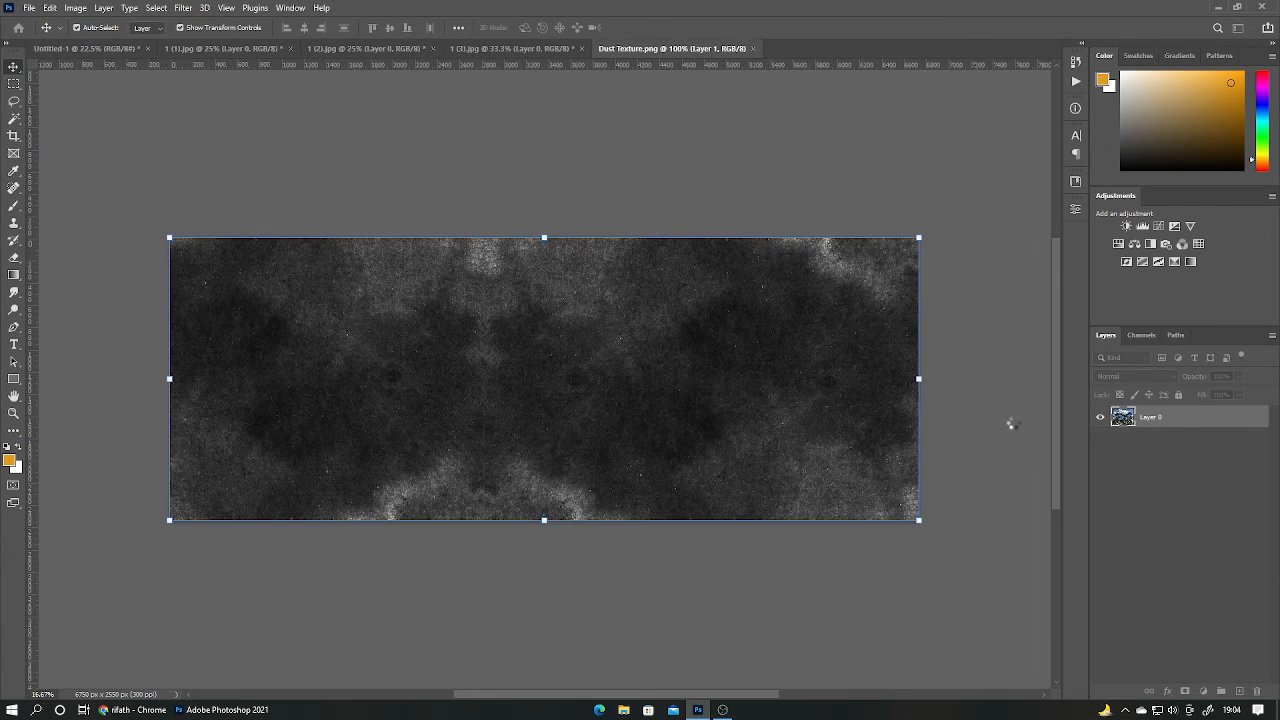
Bring the dust texture into the Untitled-1 banner document and position it to cover the whole canvas.
drag(624, 379, 110, 53)
drag(462, 331, 609, 424)
click(796, 141)
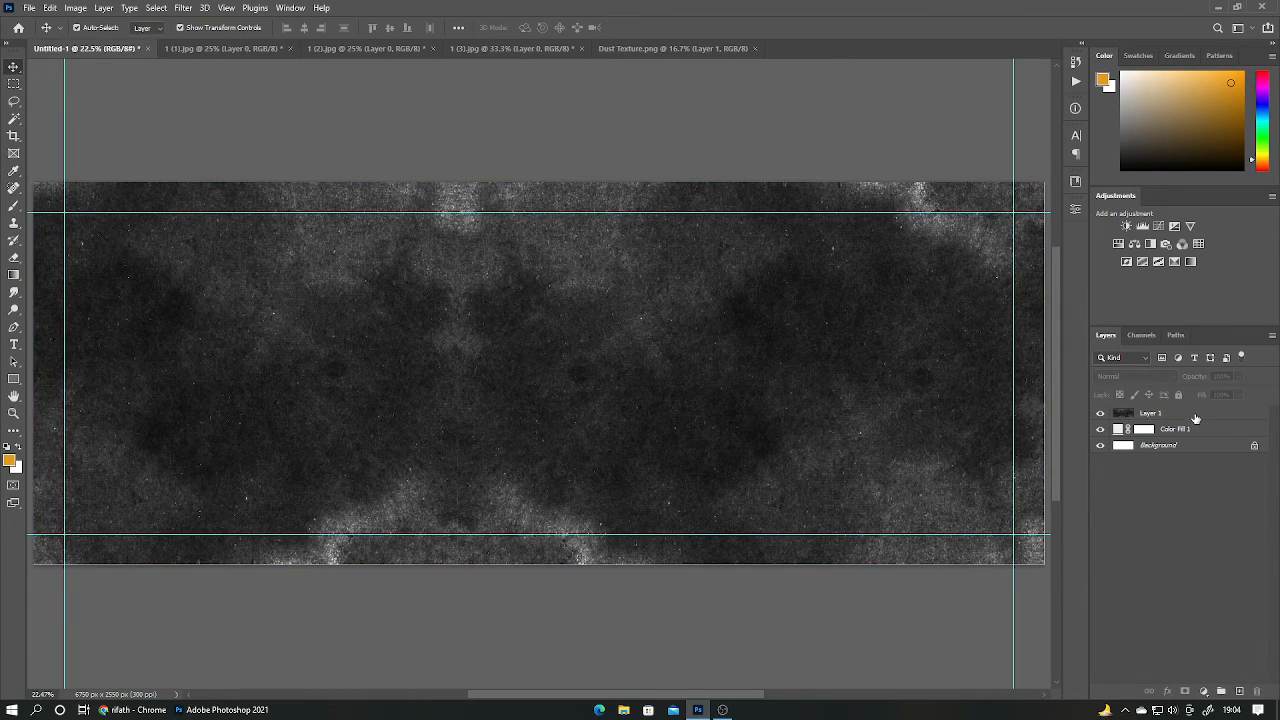
Set the dust texture layer to the Color Burn blend mode at 20% opacity.
click(1190, 413)
click(1140, 376)
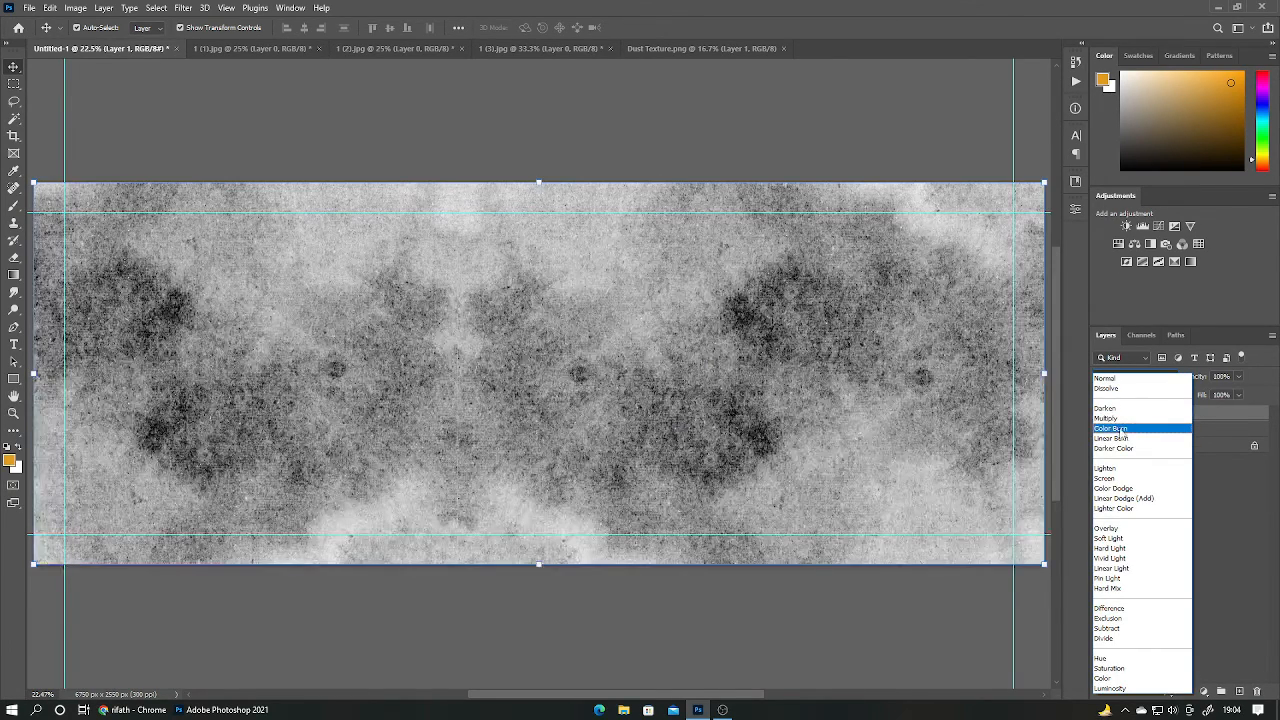
click(1111, 429)
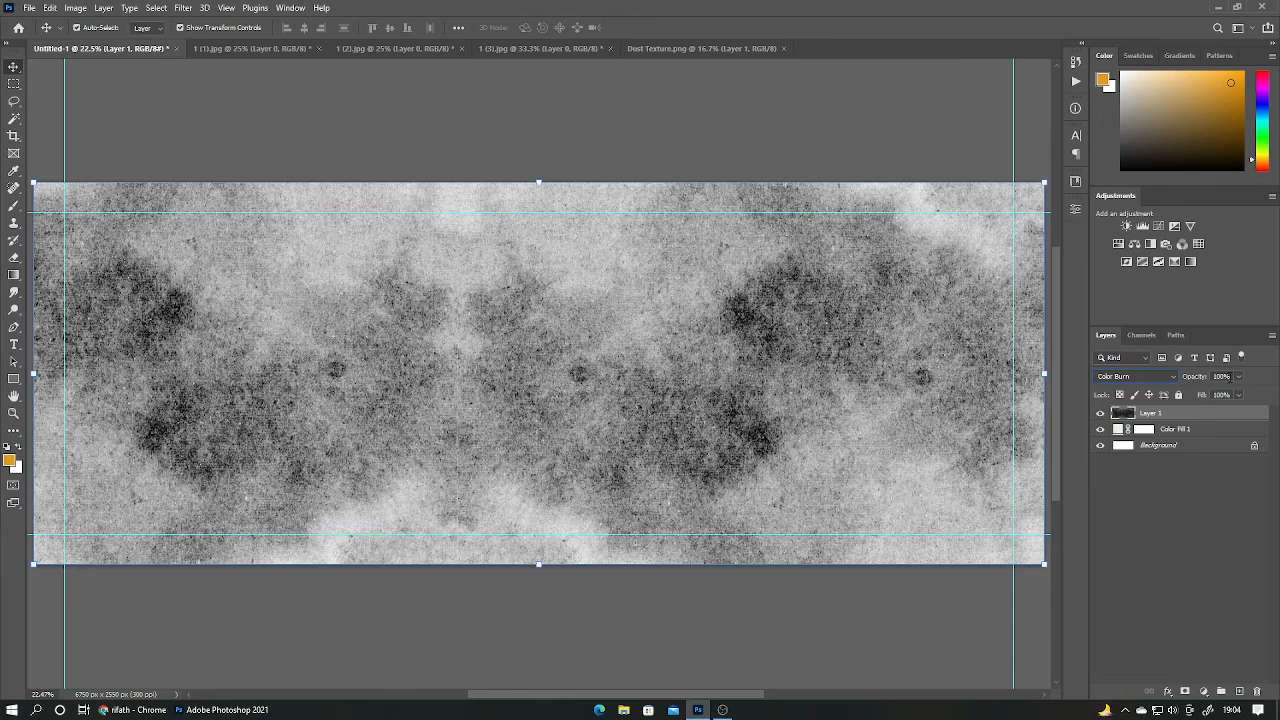
text(20)
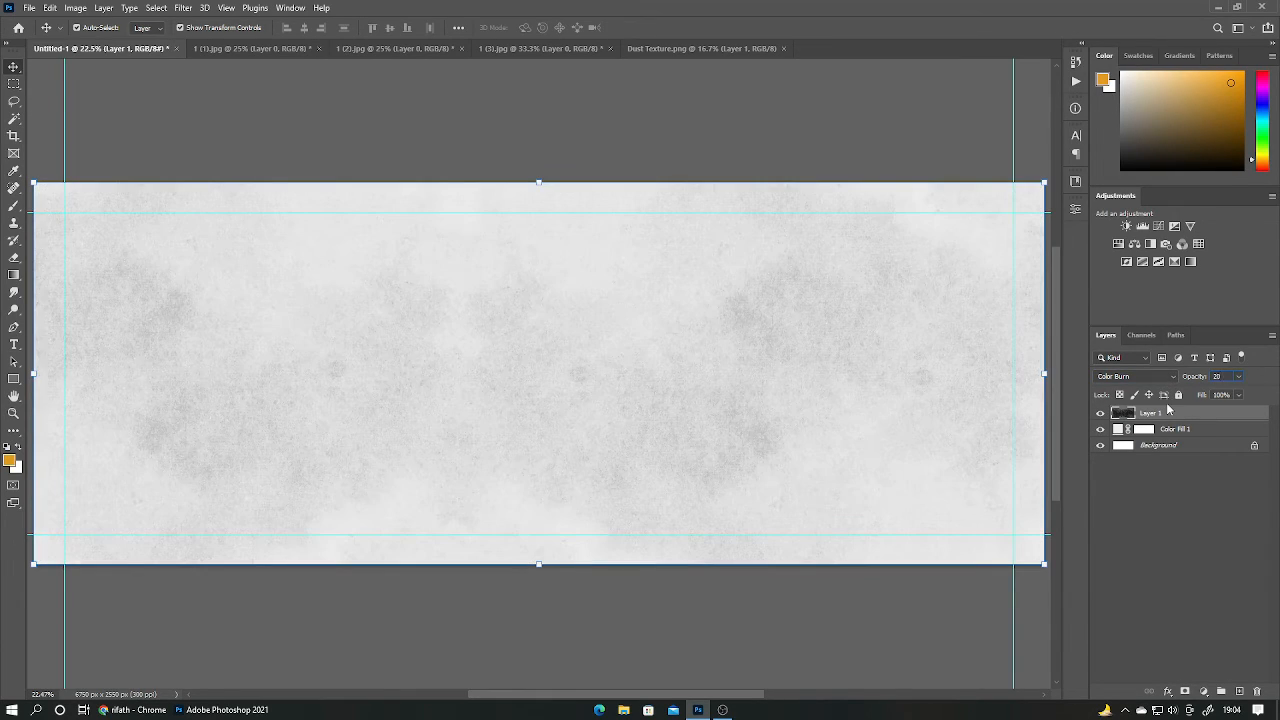
click(1176, 497)
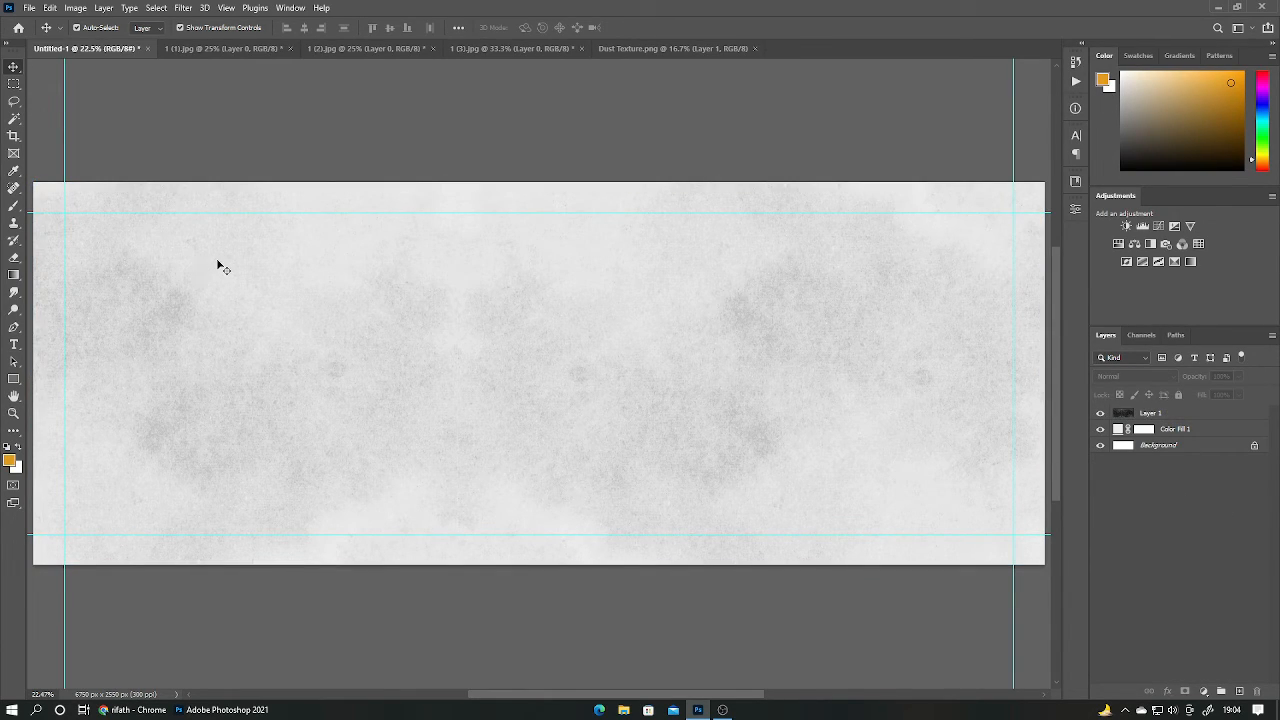
Add a 36 pt text line reading "Find Your" in the banner's upper-left area.
key(t)
click(157, 278)
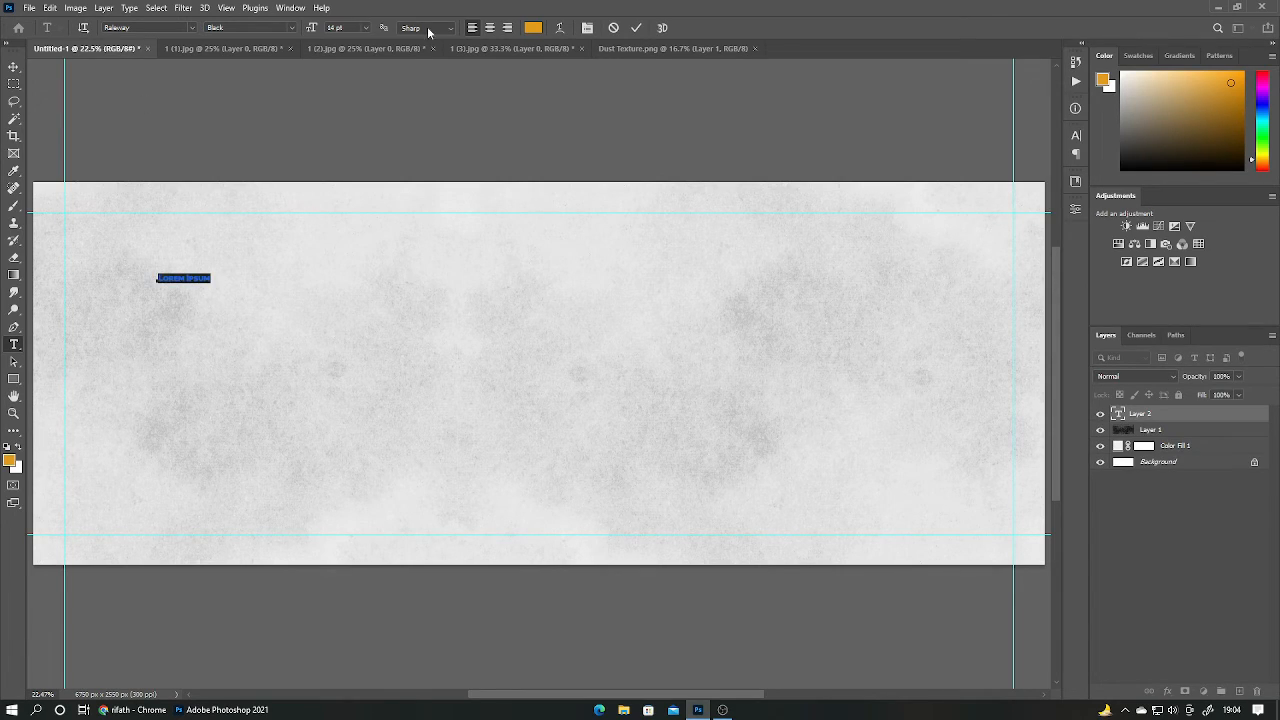
click(367, 28)
click(360, 168)
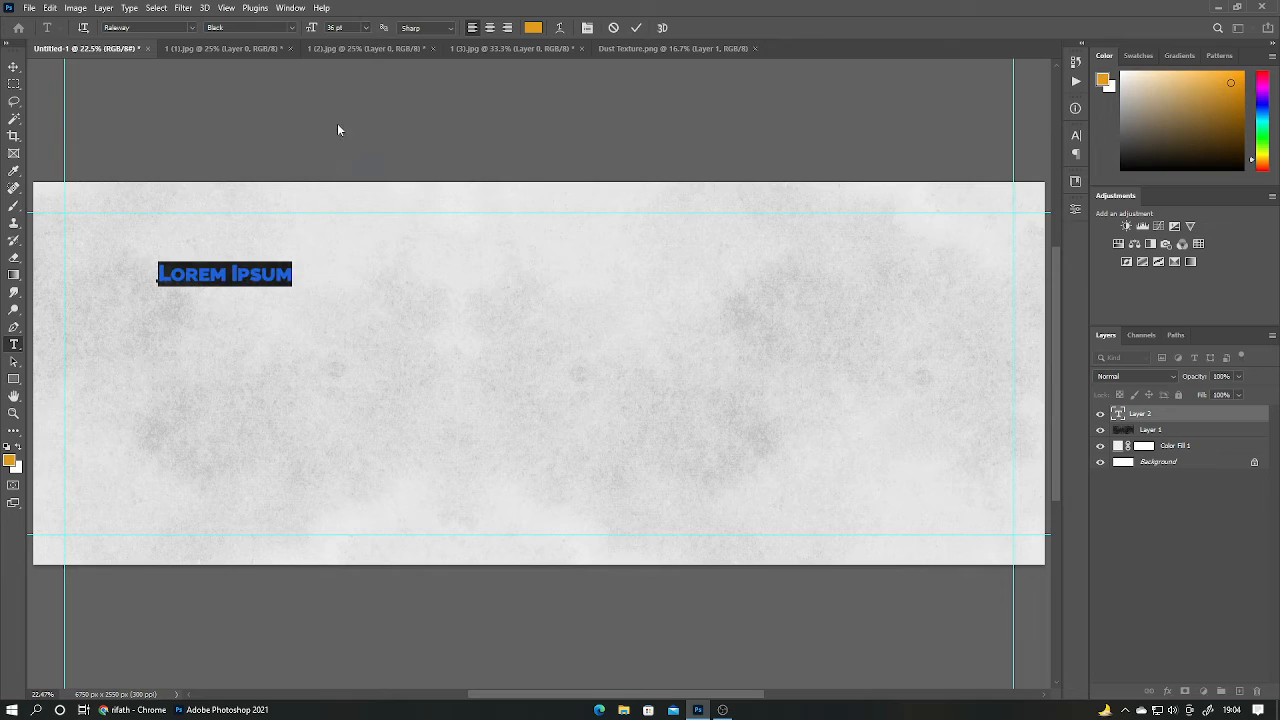
text(Find Your)
Apply the Black style of Raleway to the "Find Your" text and commit the text line.
key(ctrl+a)
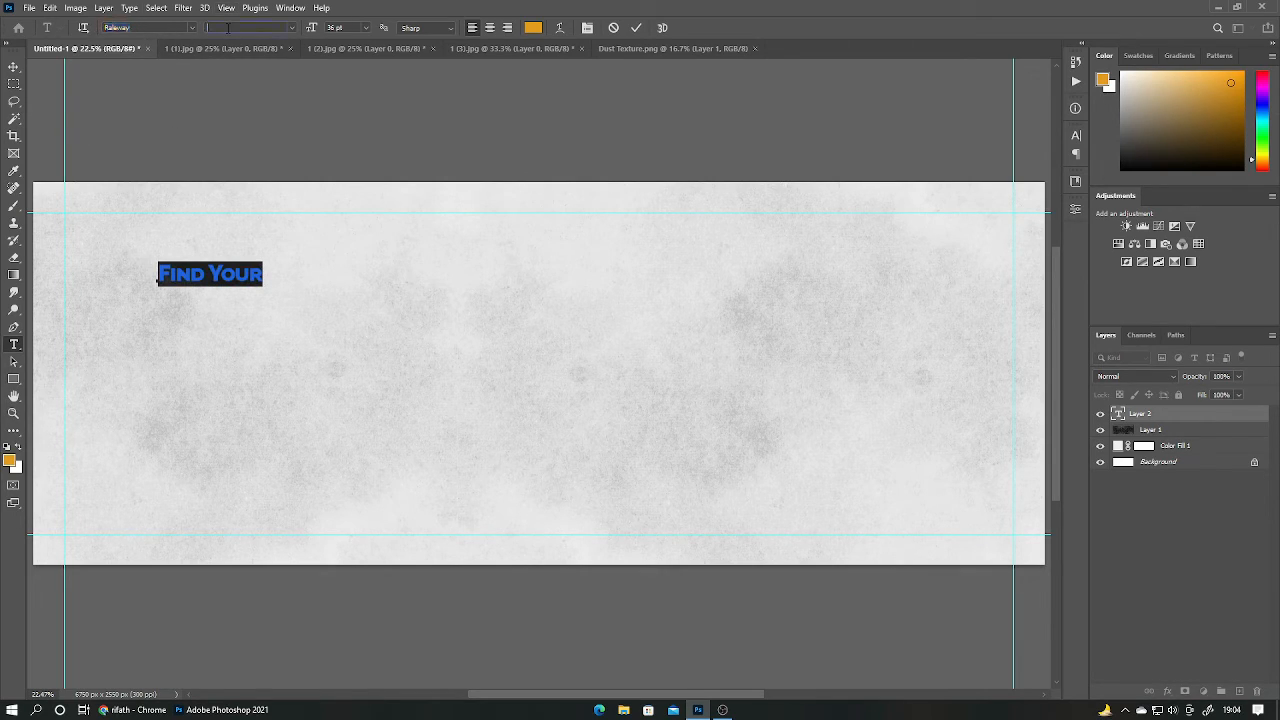
click(291, 27)
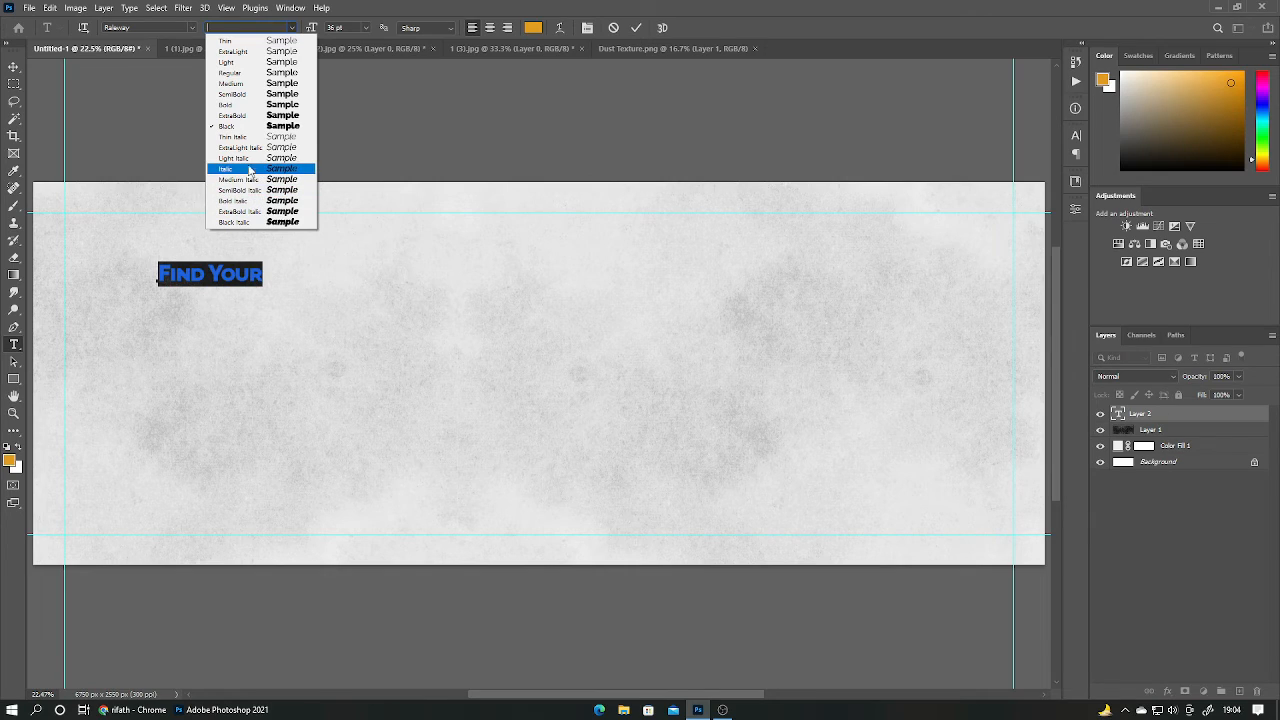
click(250, 127)
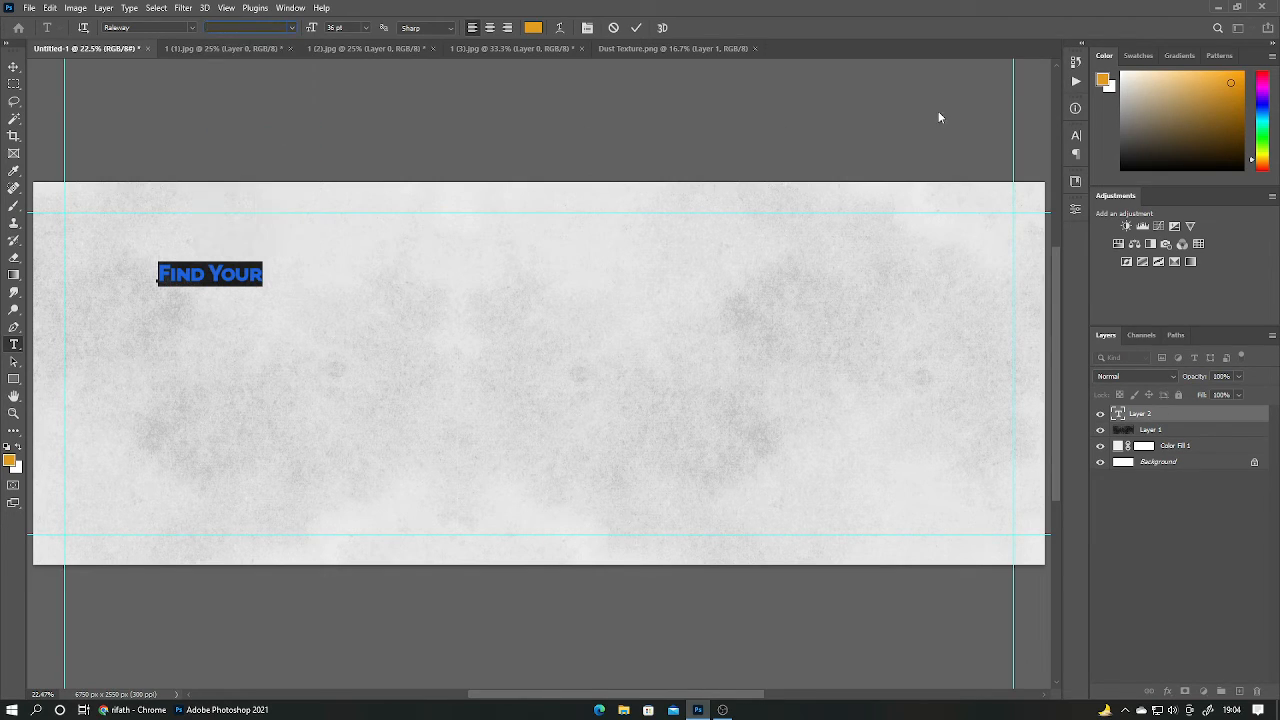
click(1076, 135)
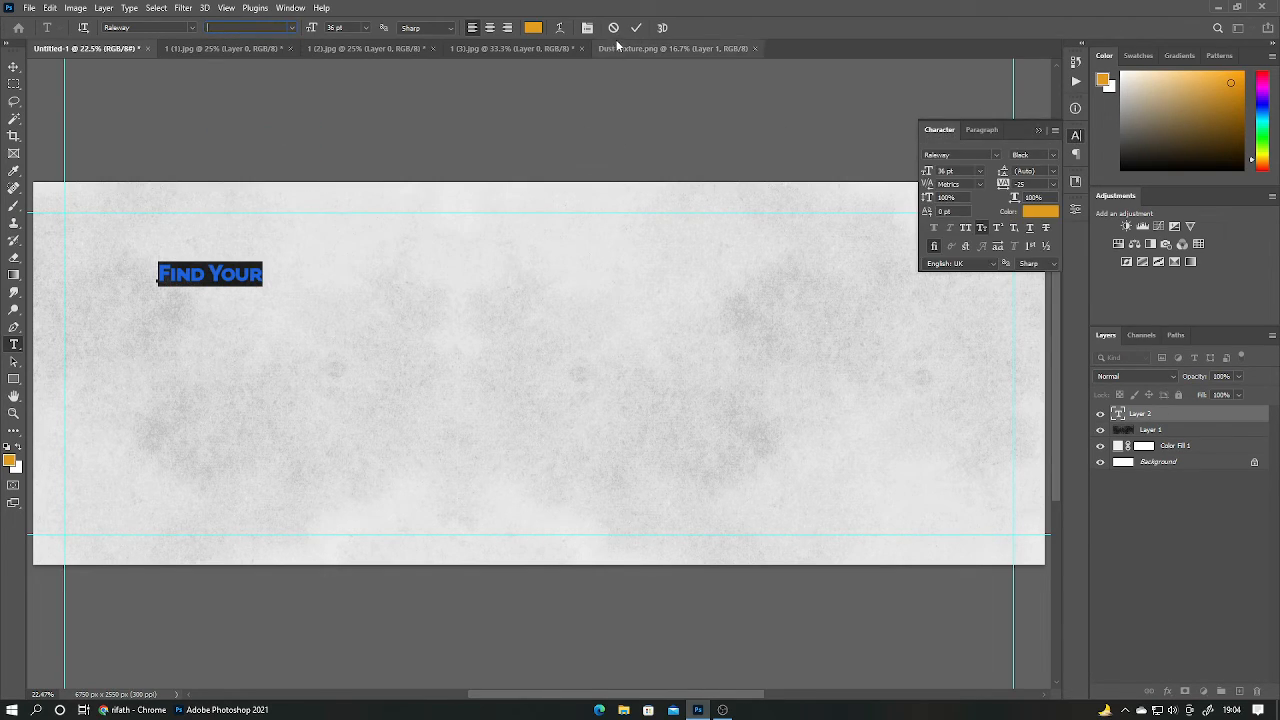
click(635, 30)
key(ctrl+shift+h)
click(981, 228)
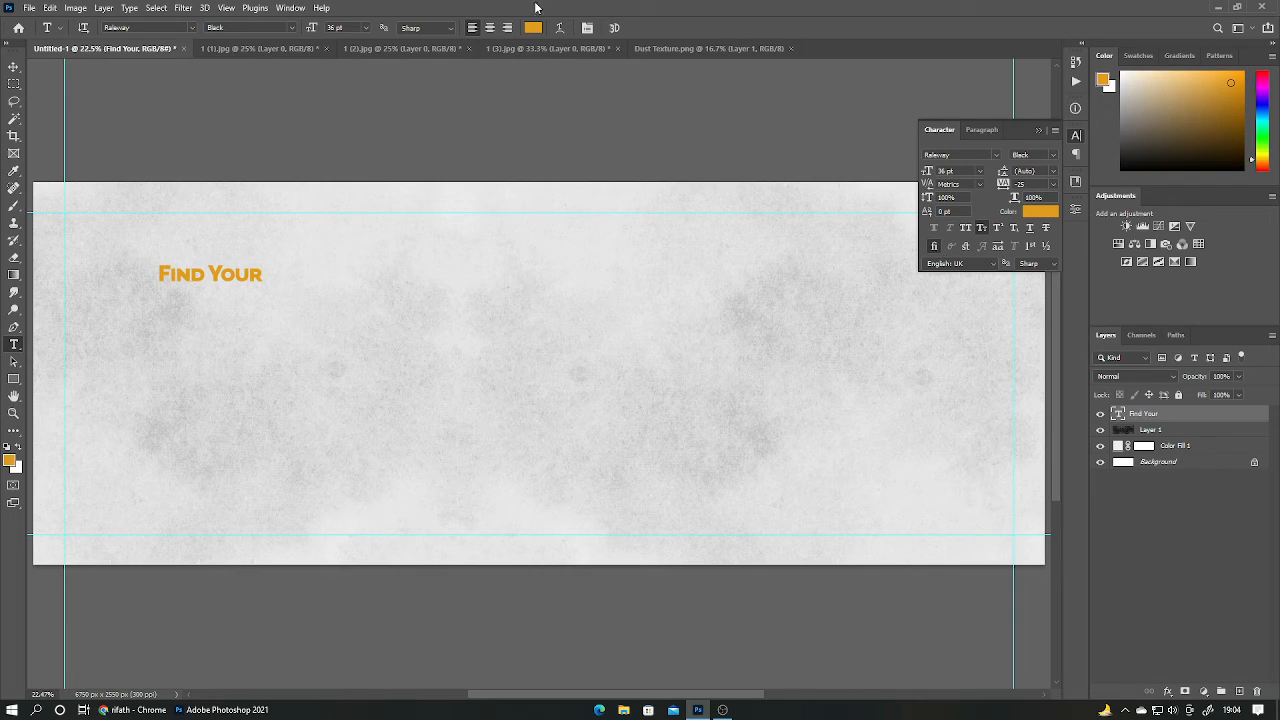
click(1141, 506)
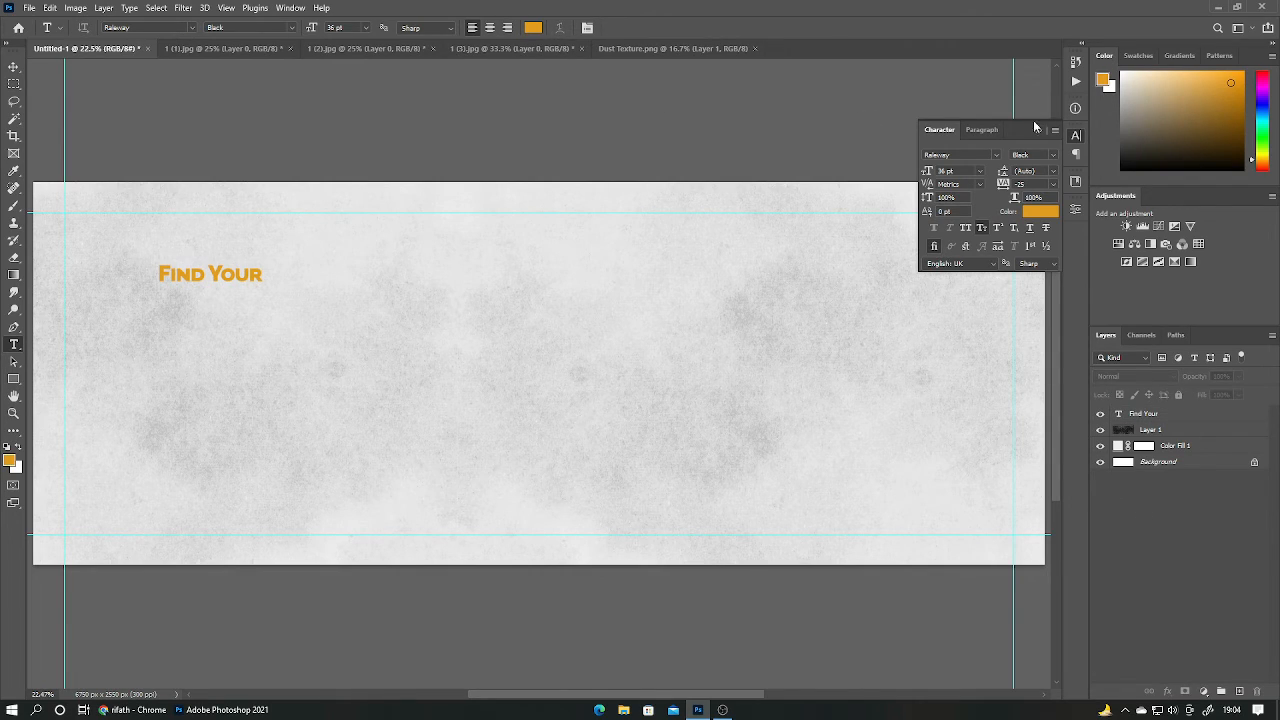
click(1039, 131)
Change the colour of the "Find Your" text to black.
click(199, 276)
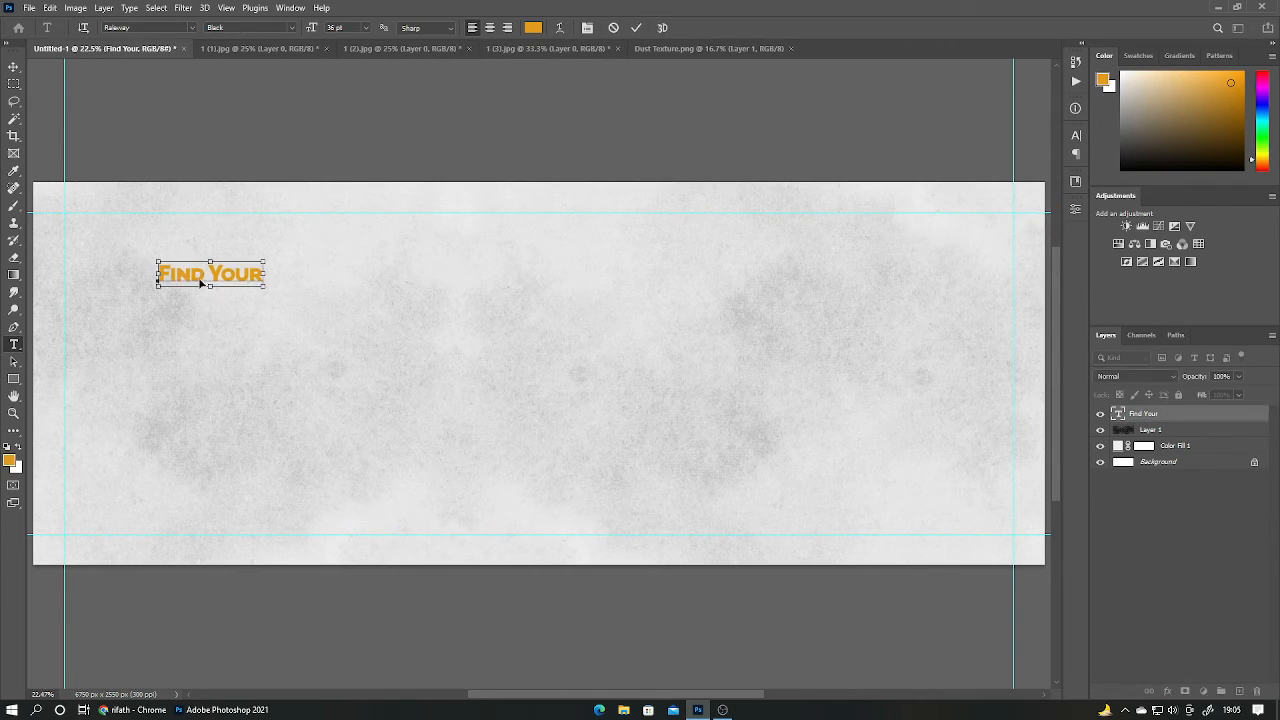
key(ctrl+a)
click(533, 28)
drag(921, 519, 824, 628)
click(1164, 404)
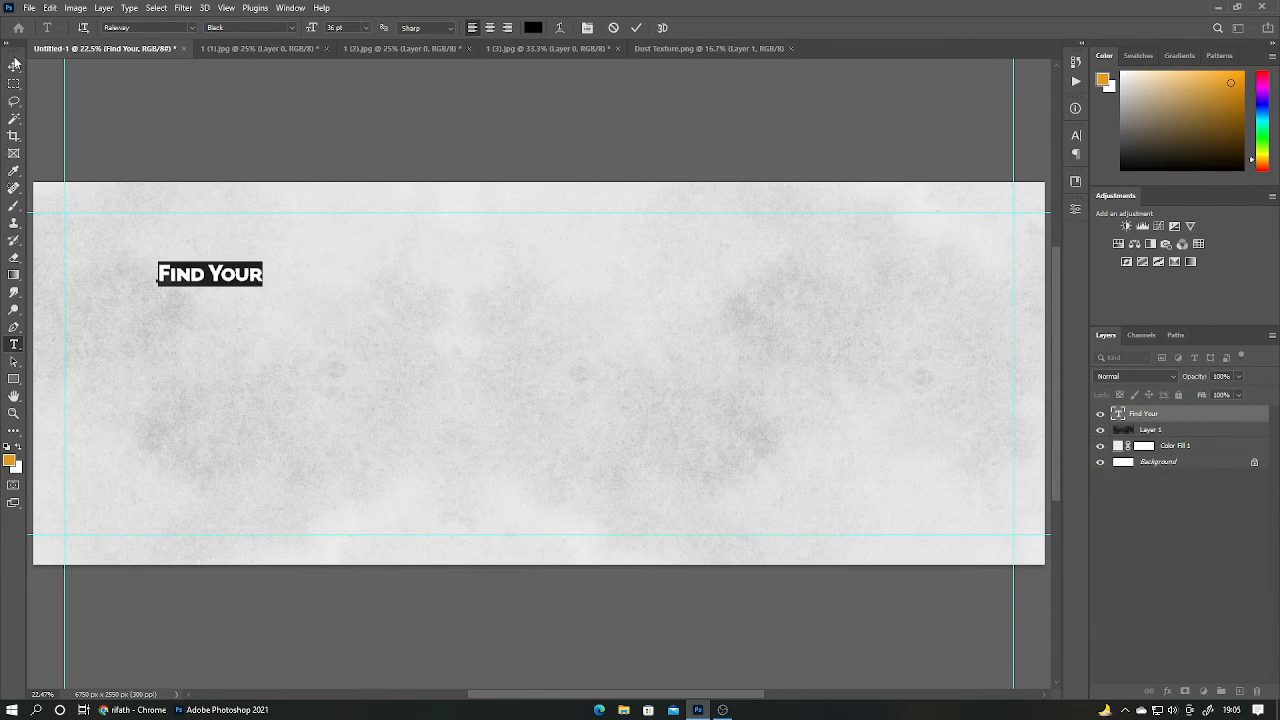
key(ctrl+t)
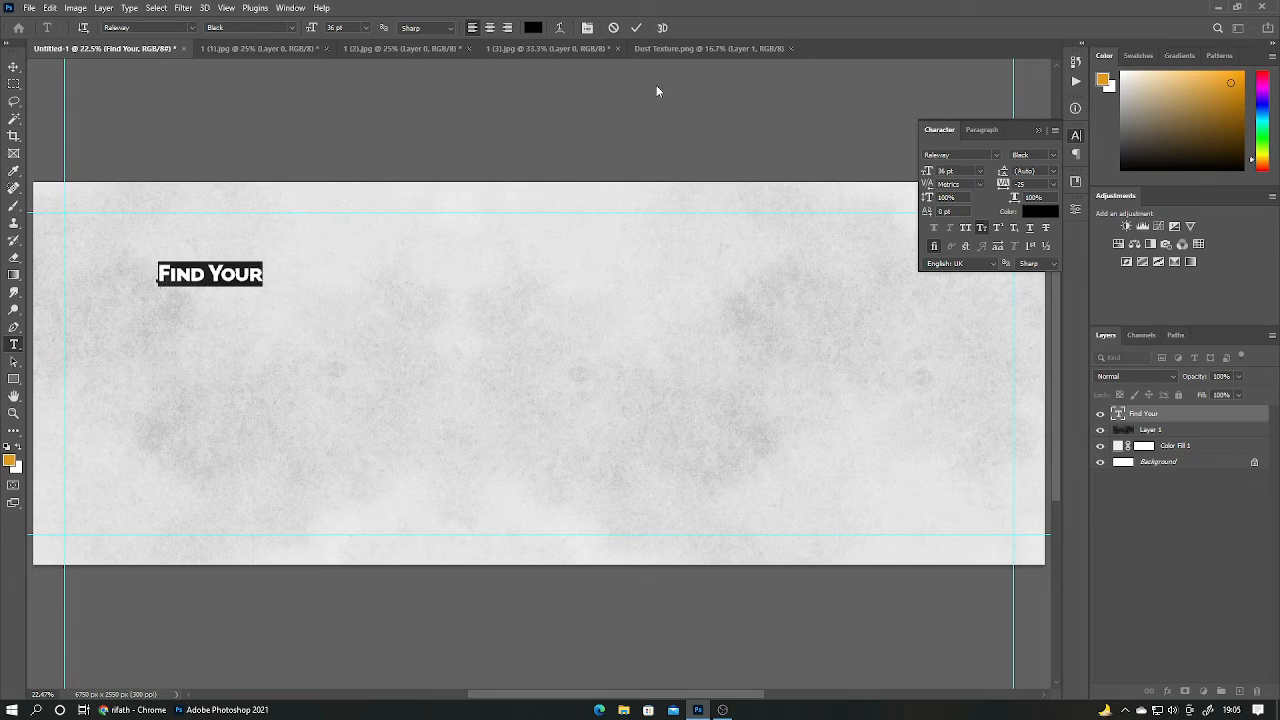
click(634, 29)
Move the "Find Your" text slightly up and left, closer to the corner guides.
key(ctrl+t)
drag(234, 272, 197, 263)
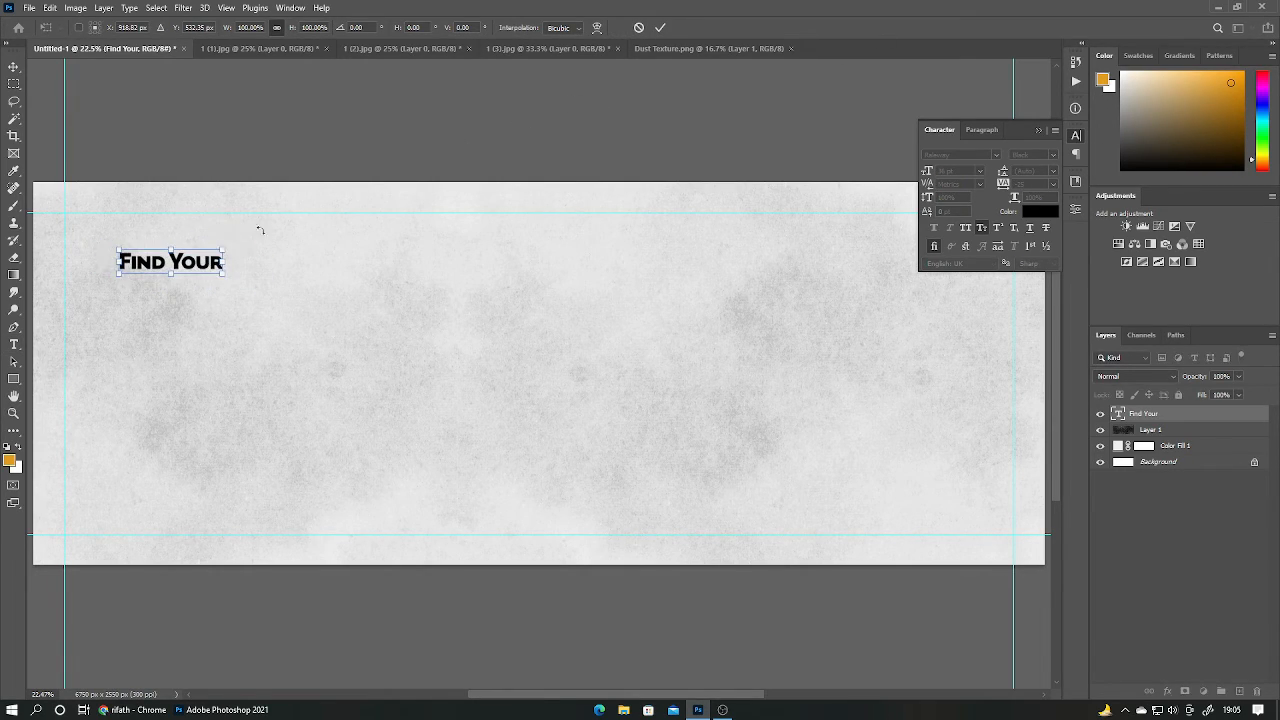
click(660, 28)
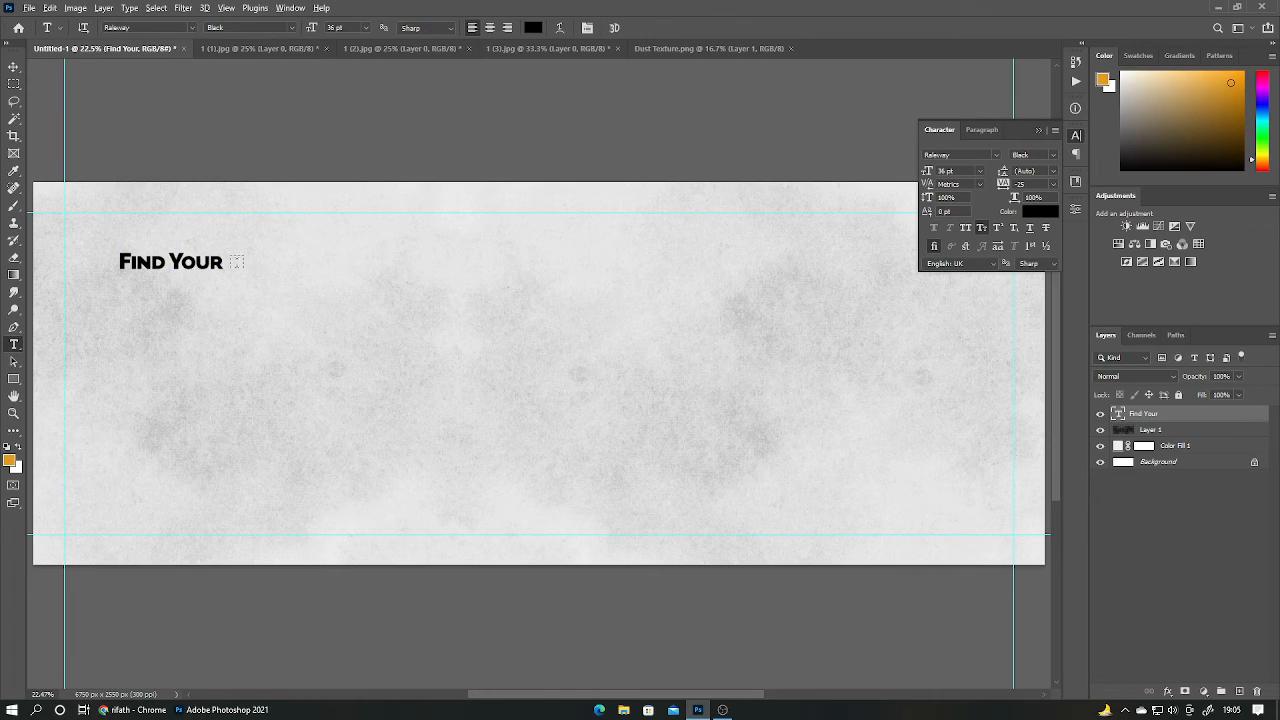
Duplicate the "Find Your" text directly below itself and change the copy to read "Dream".
key(v)
key(alt+v)
click(643, 6)
alt+drag(203, 263, 203, 300)
double_click(203, 298)
text(Dream)
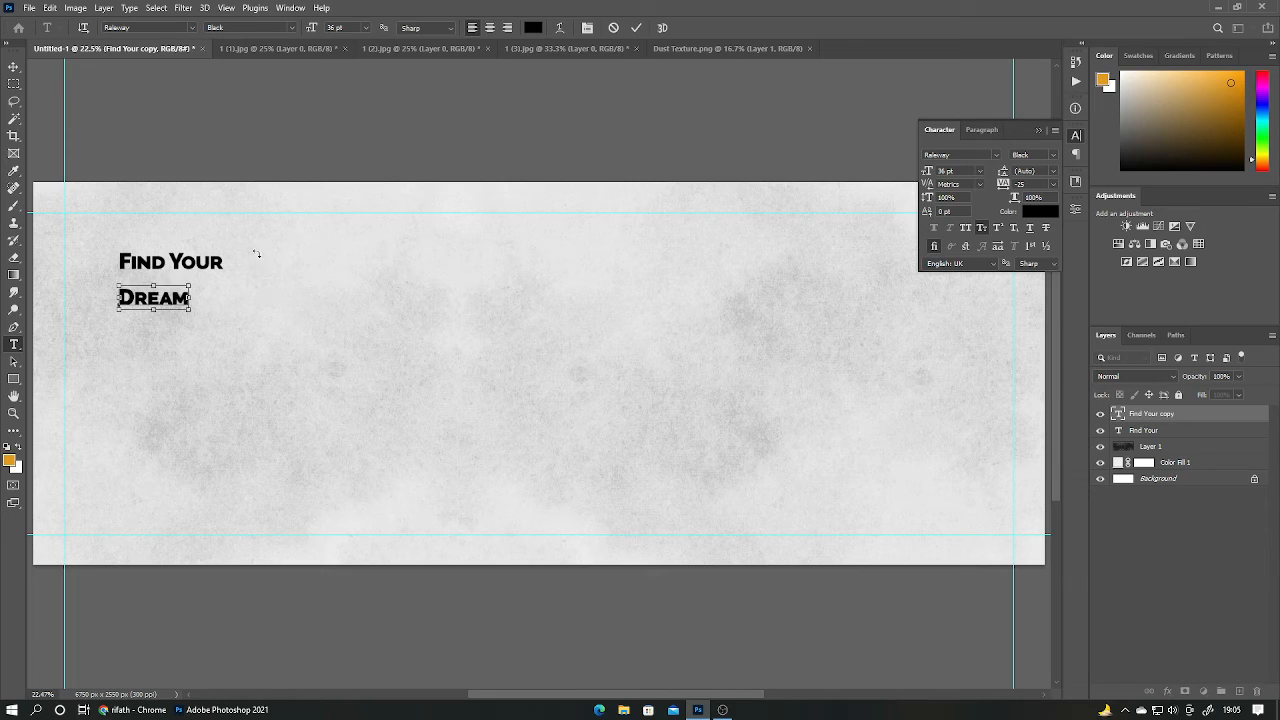
Recolour the "Dream" text with the orange ff8400.
key(ctrl+a)
click(533, 27)
click(1045, 549)
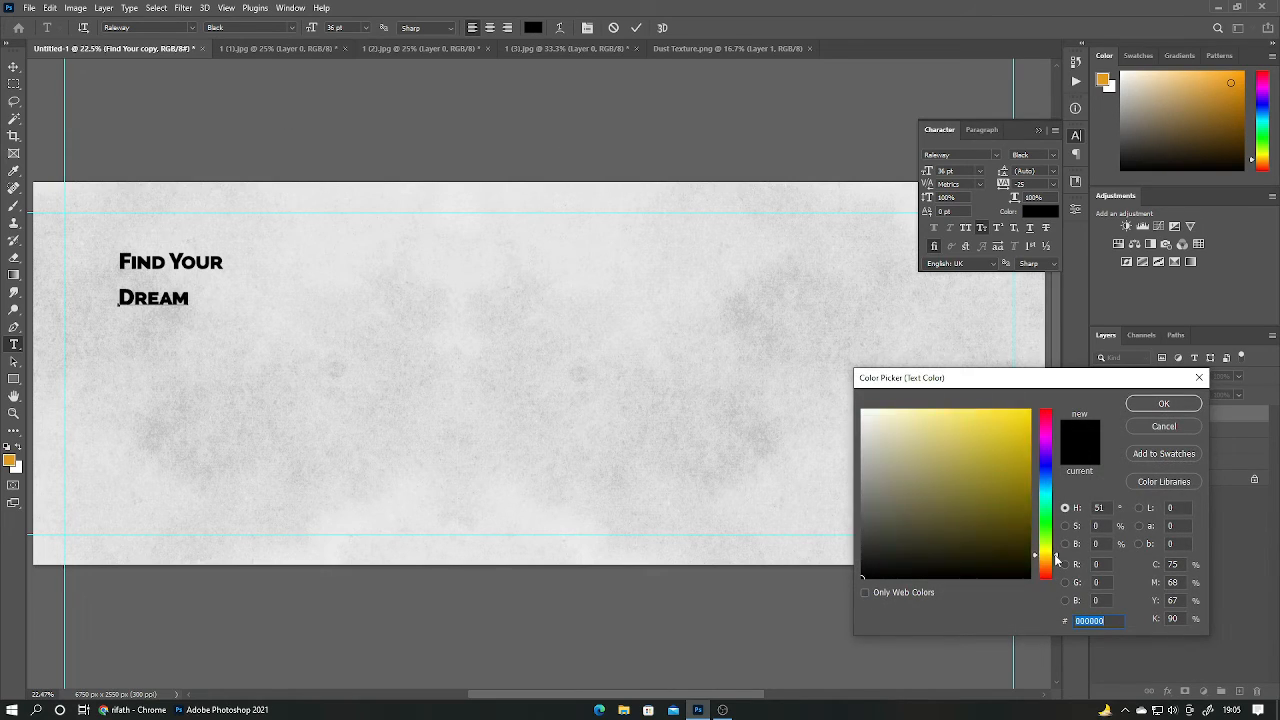
click(1050, 558)
drag(1050, 563, 1050, 569)
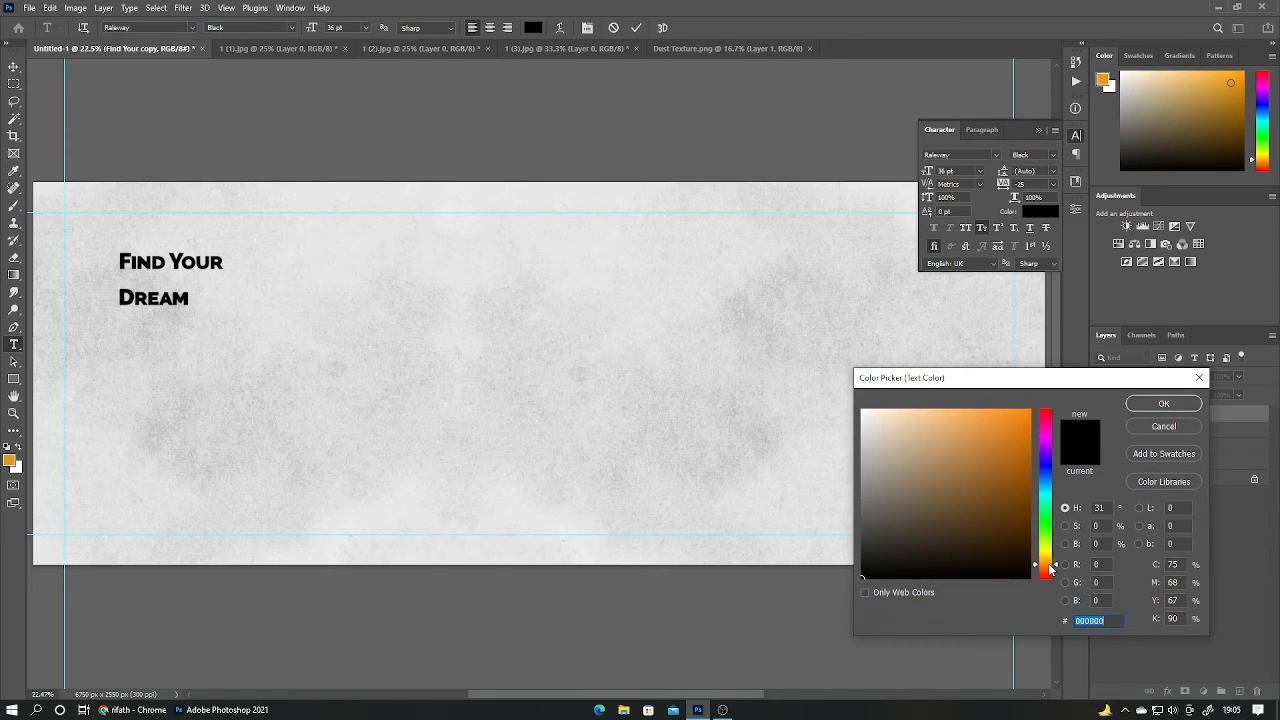
click(1030, 436)
key(Return)
click(640, 28)
Enlarge the "Dream" text to about 105 pt and place it just beneath "Find Your".
key(ctrl+t)
drag(189, 308, 321, 350)
drag(214, 340, 200, 306)
click(660, 28)
Scale the "Find Your" text to about 137% and keep it centred above "Dream".
drag(276, 258, 430, 327)
double_click(345, 338)
click(637, 28)
key(v)
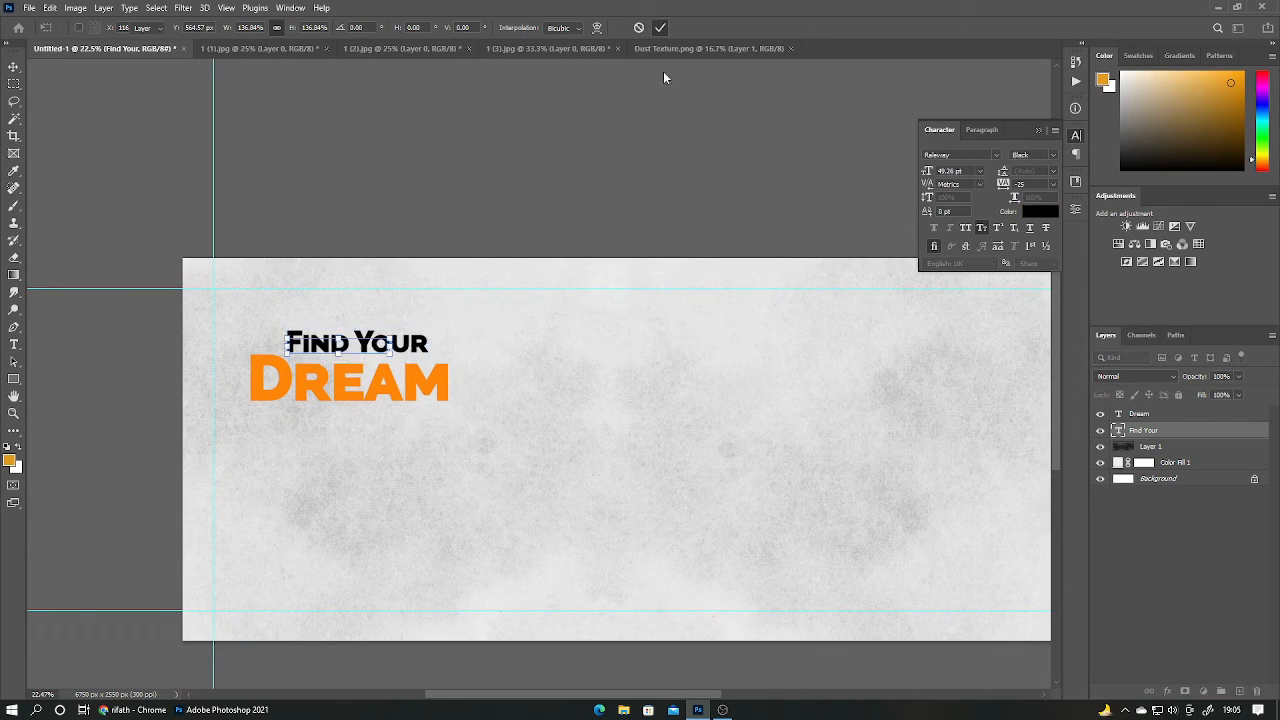
click(657, 28)
Duplicate the orange "Dream" text below itself and change the copy to read "HOUSE".
click(390, 397)
drag(390, 397, 392, 443)
double_click(452, 421)
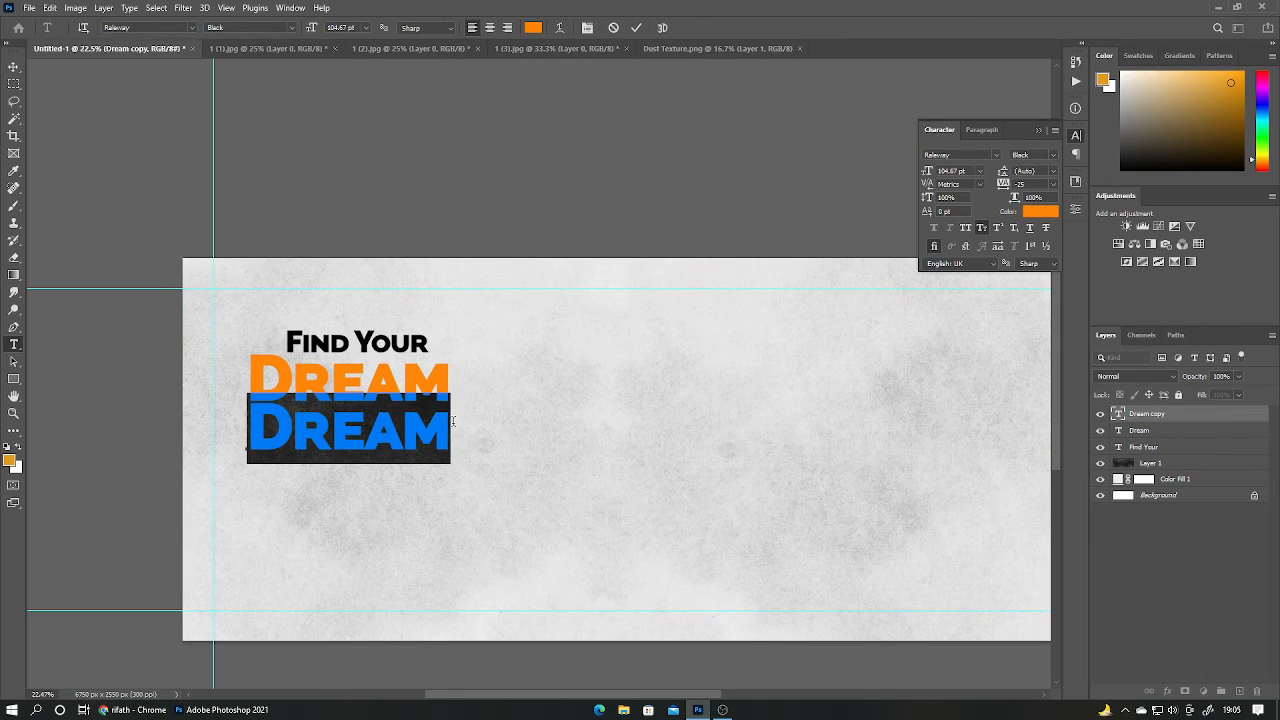
text(House)
Recolour the "HOUSE" text black to match the "Find Your" line.
key(ctrl+a)
click(533, 28)
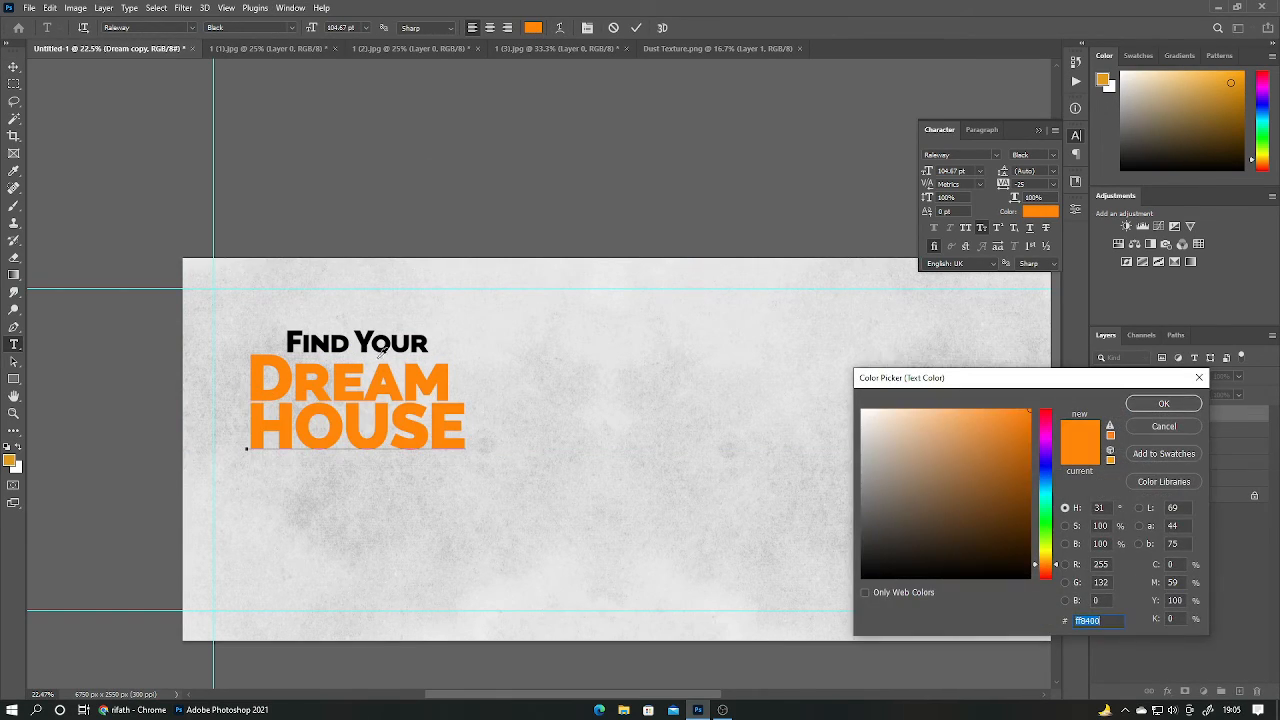
click(1163, 404)
click(636, 28)
Scale the "HOUSE" text down to about 83 pt and centre it beneath "Dream" with a small gap.
click(337, 478)
drag(356, 463, 363, 447)
key(Return)
shift+click(1143, 448)
click(344, 28)
ctrl+click(399, 139)
click(354, 338)
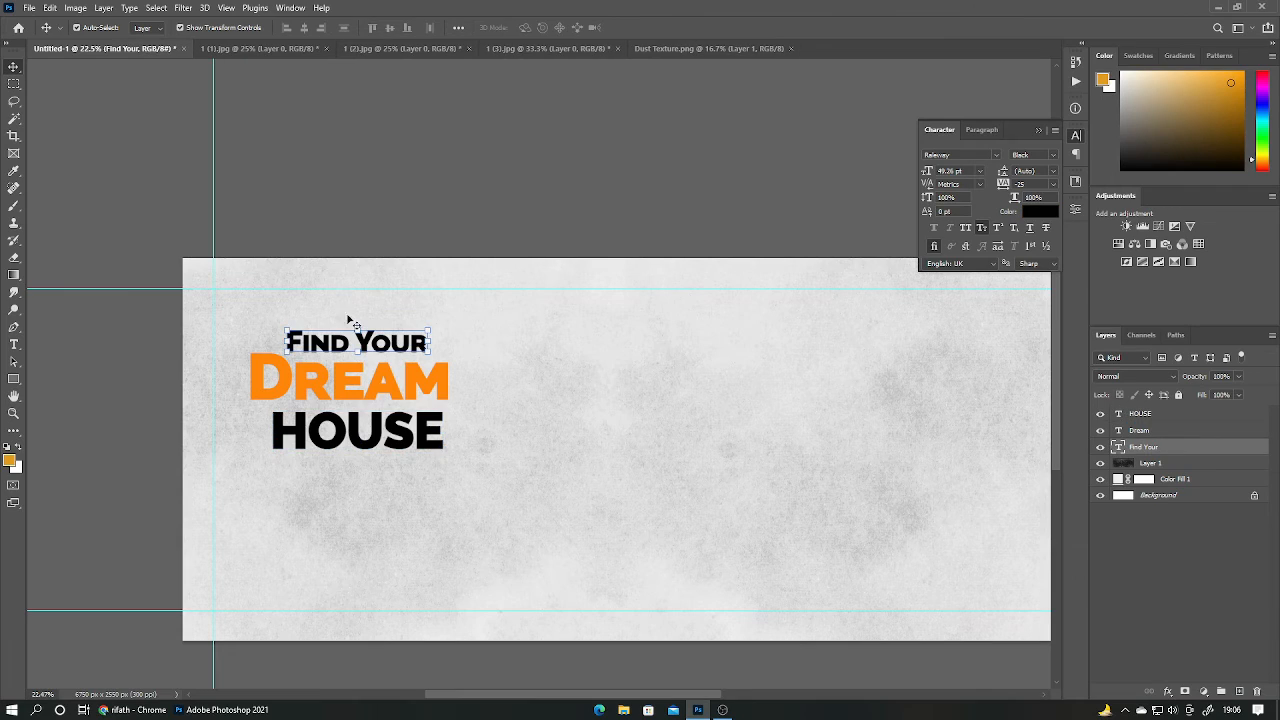
Retype the third heading line as "House" with only the first letter capitalised.
double_click(368, 438)
text(House)
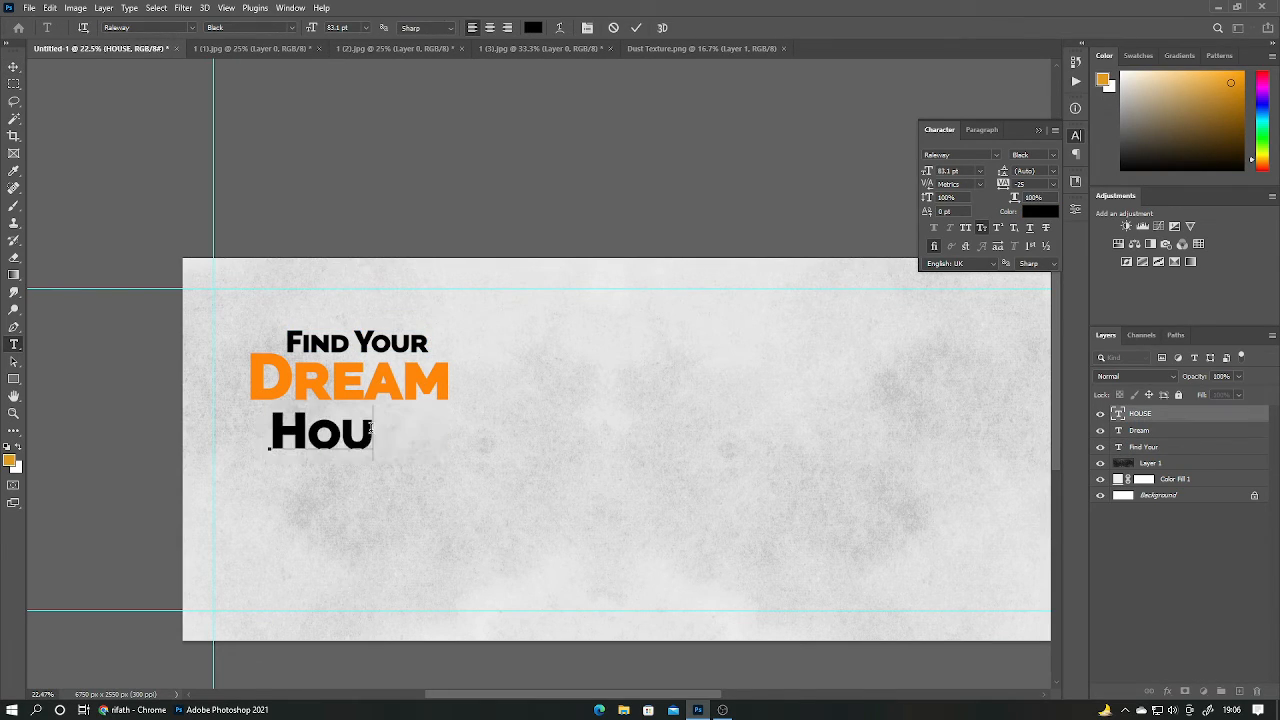
click(636, 27)
Lock the dust texture layer and the Color Fill 1 layer individually.
drag(307, 466, 430, 376)
key(ctrl+z)
click(1179, 396)
click(1178, 479)
click(1179, 396)
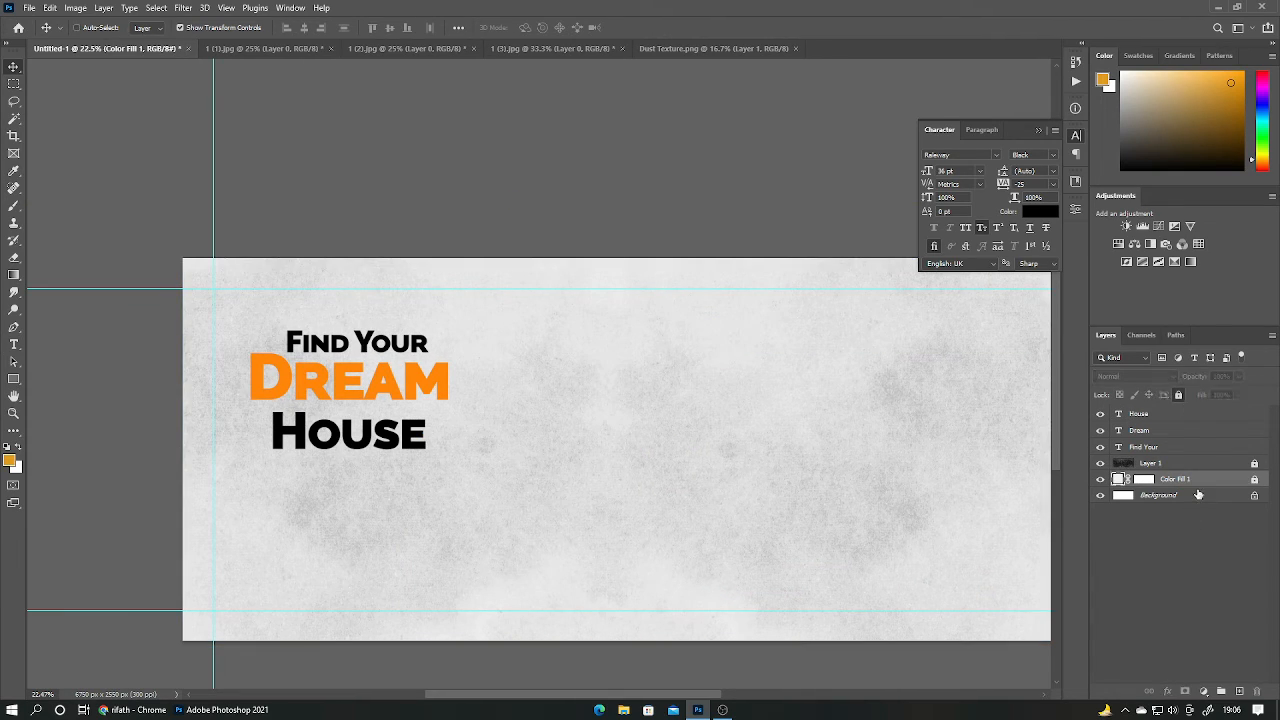
Unlock the dust texture, colour fill and background layers and keep all three selected.
ctrl+click(1200, 494)
ctrl+click(1209, 465)
click(1256, 481)
ctrl+click(1215, 447)
ctrl+click(1186, 450)
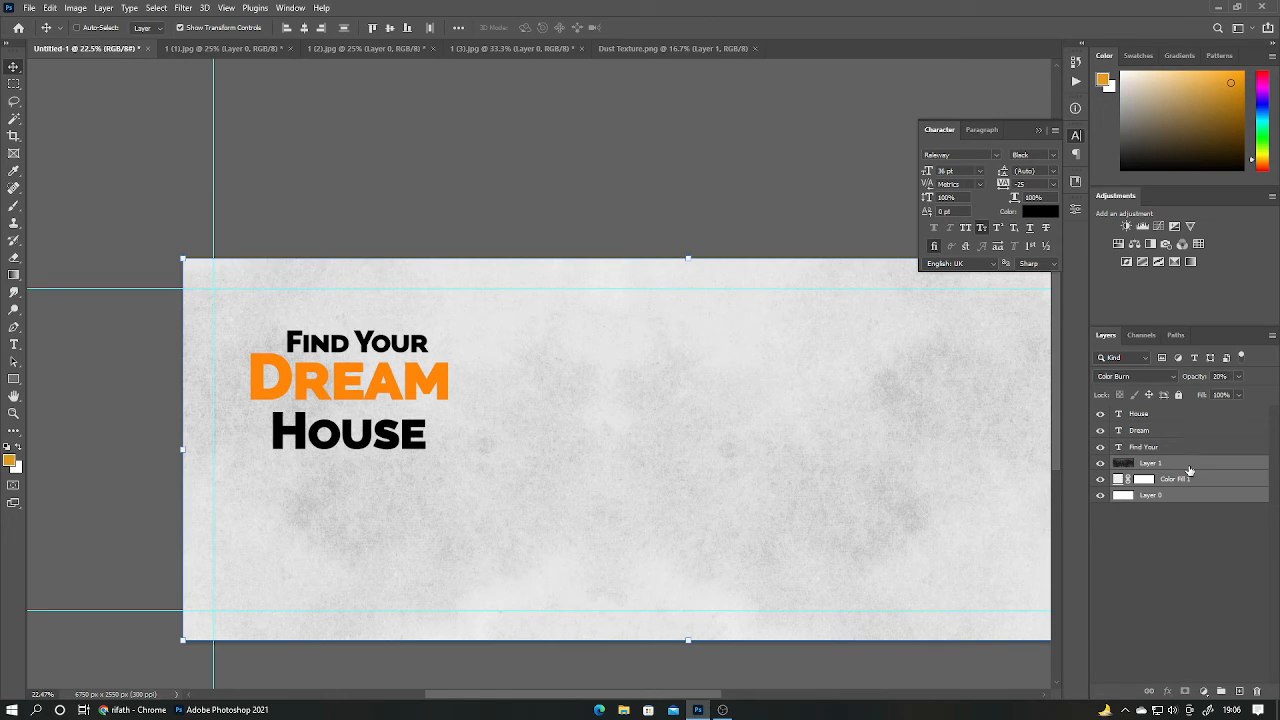
Group the three selected background layers and name the group "bg".
key(ctrl+g)
click(1153, 463)
text(bg)
click(1162, 523)
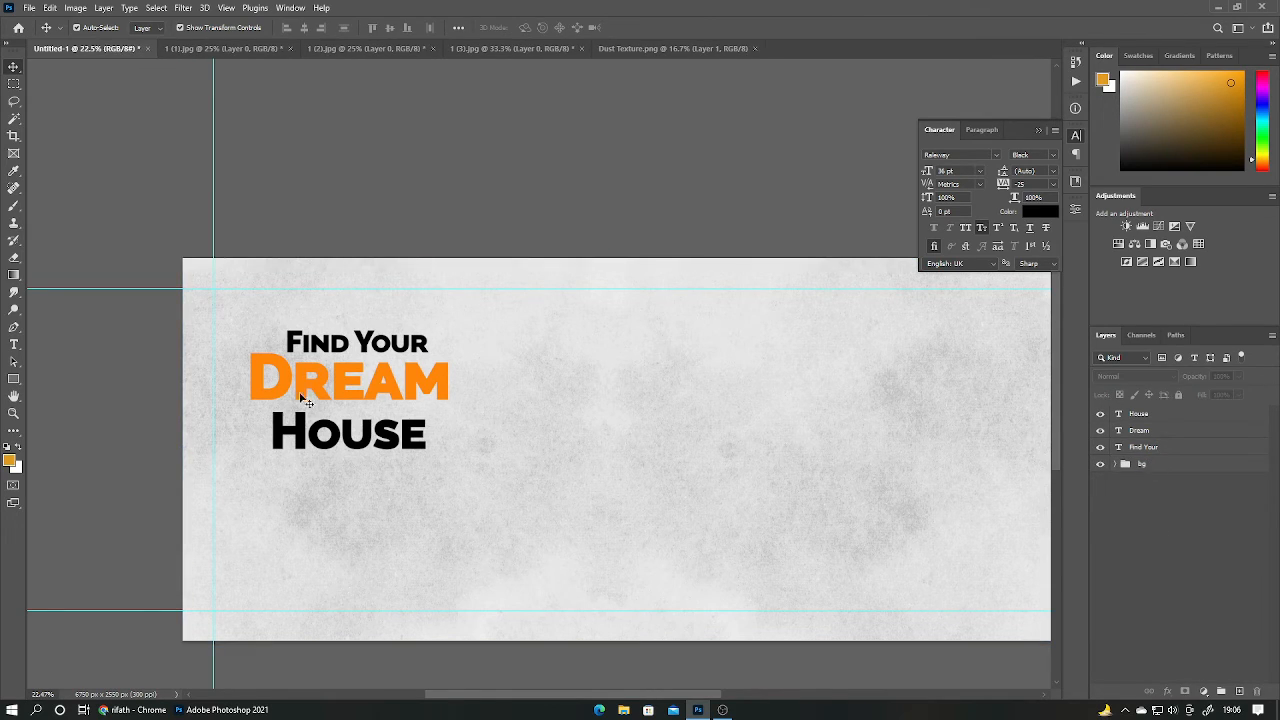
Collapse the bg group and lock it against accidental movement.
drag(453, 465, 378, 387)
key(ctrl+z)
click(1114, 465)
click(1178, 395)
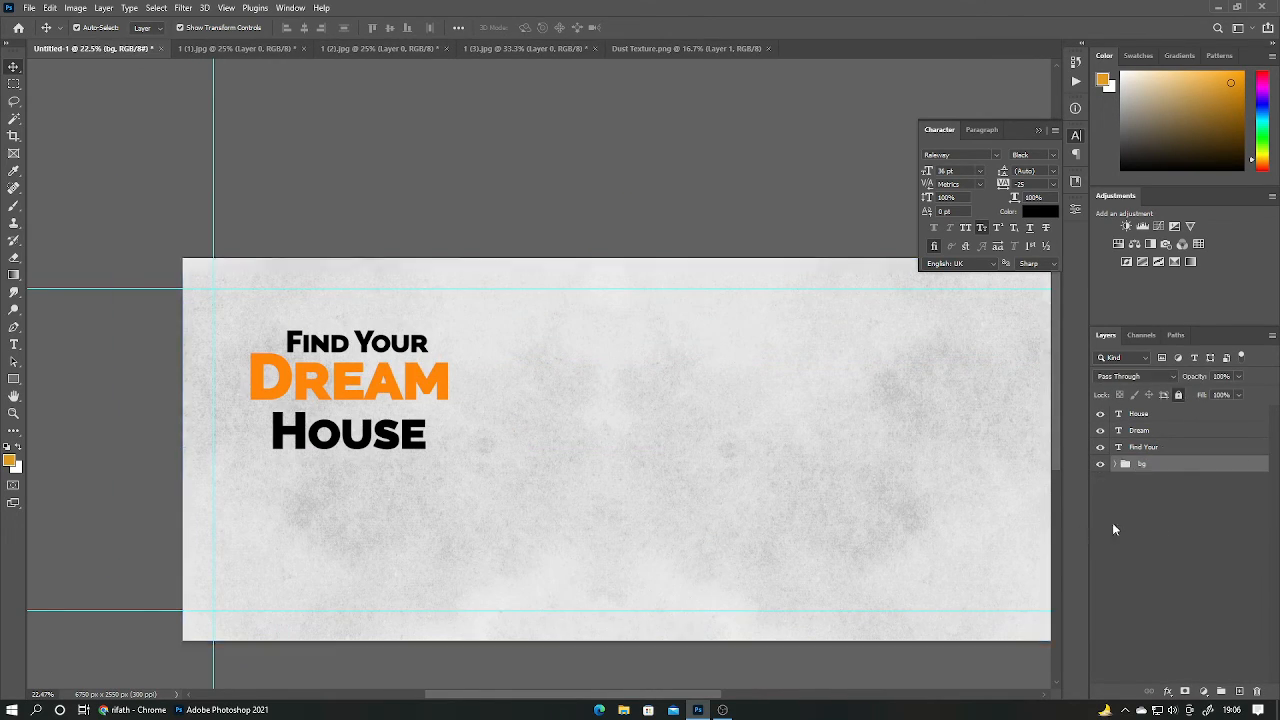
click(1134, 498)
Select the "Find Your", "Dream" and "House" text lines and enlarge them together.
drag(457, 466, 541, 505)
key(ctrl+z)
click(660, 28)
shift+click(362, 341)
click(664, 29)
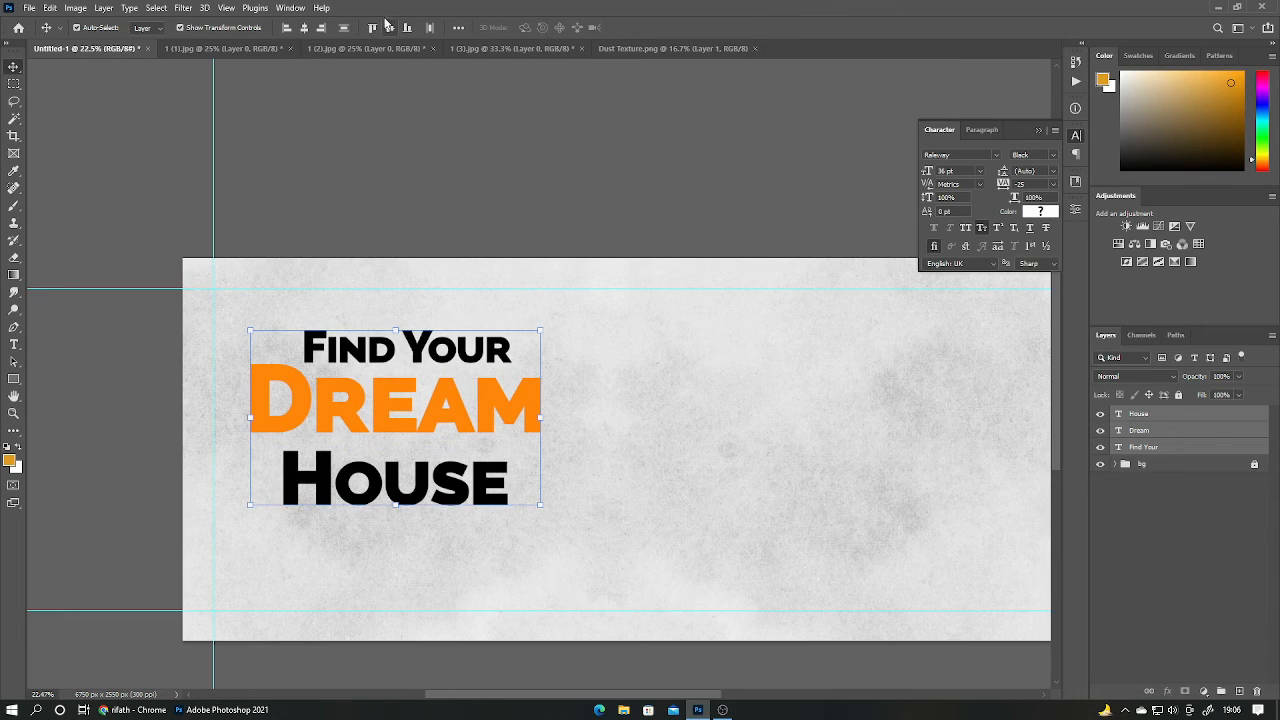
Distribute the "Find Your", "Dream" and "House" lines evenly in the vertical direction and deselect them.
click(343, 32)
click(892, 474)
Set the "Find Your" text line to the Raleway Medium weight.
scroll(487, 370, up, 3)
drag(465, 348, 502, 340)
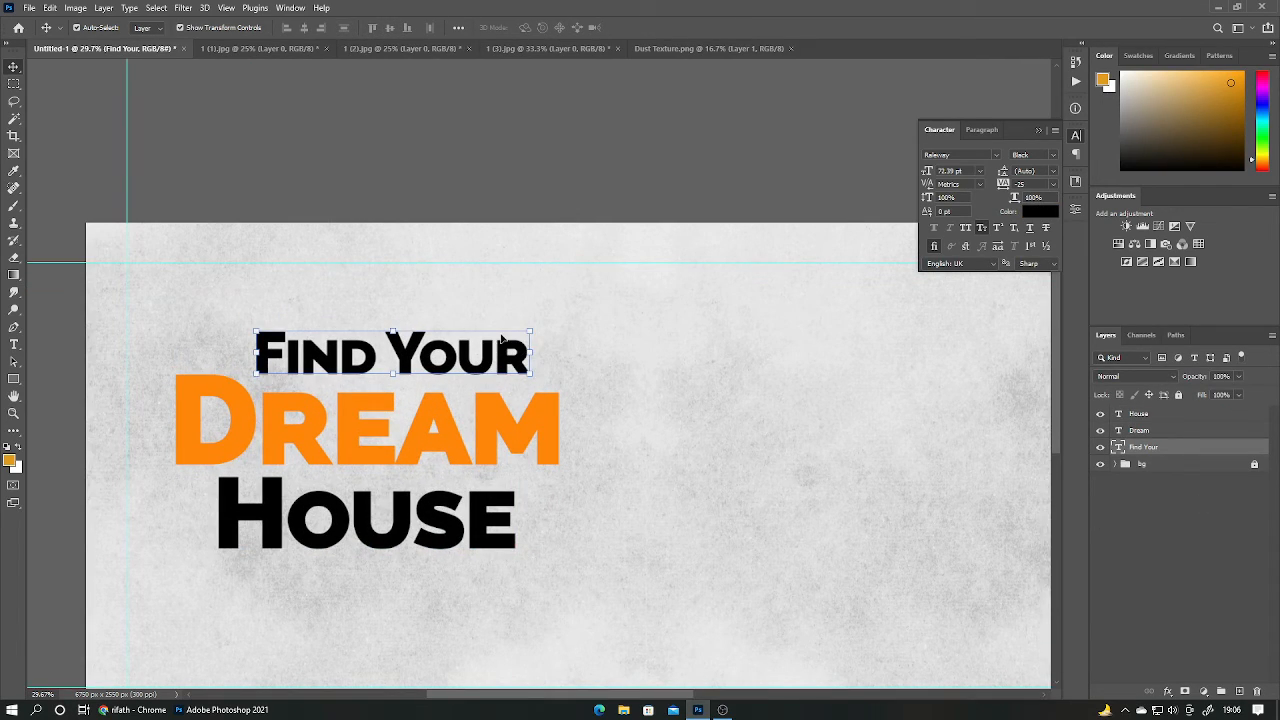
click(1052, 155)
click(1030, 214)
click(1075, 209)
click(1195, 550)
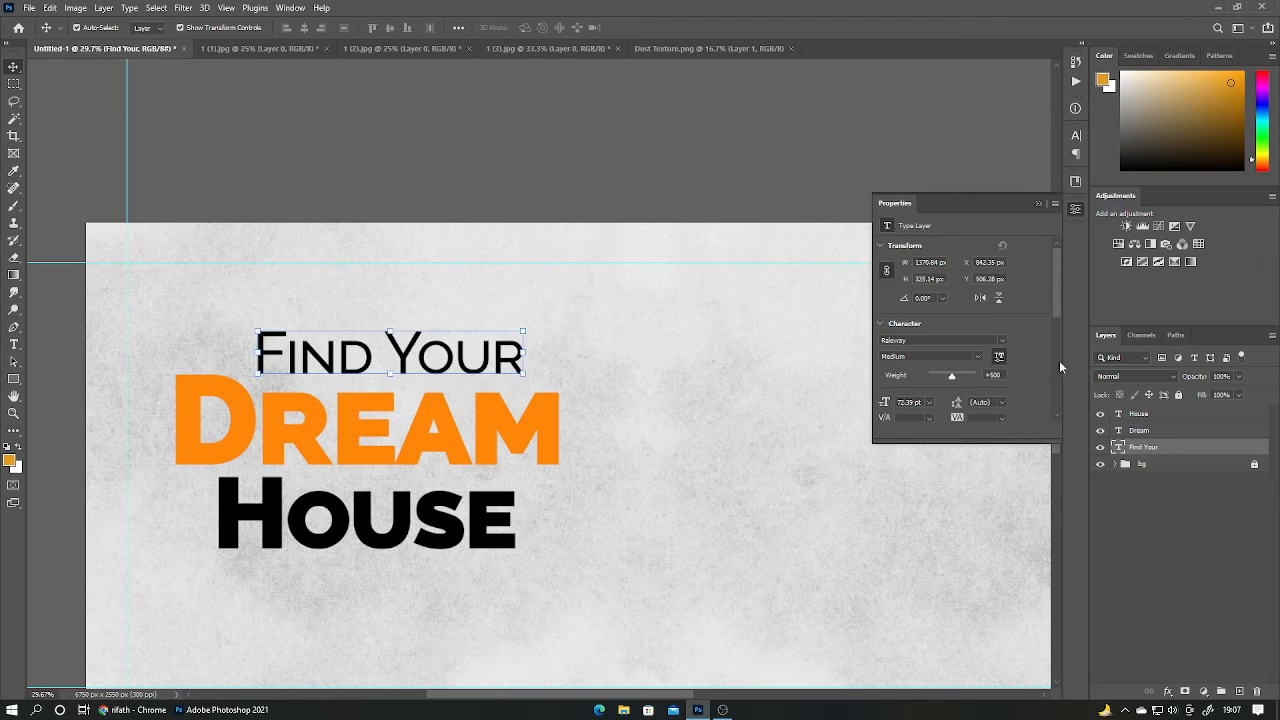
click(1152, 415)
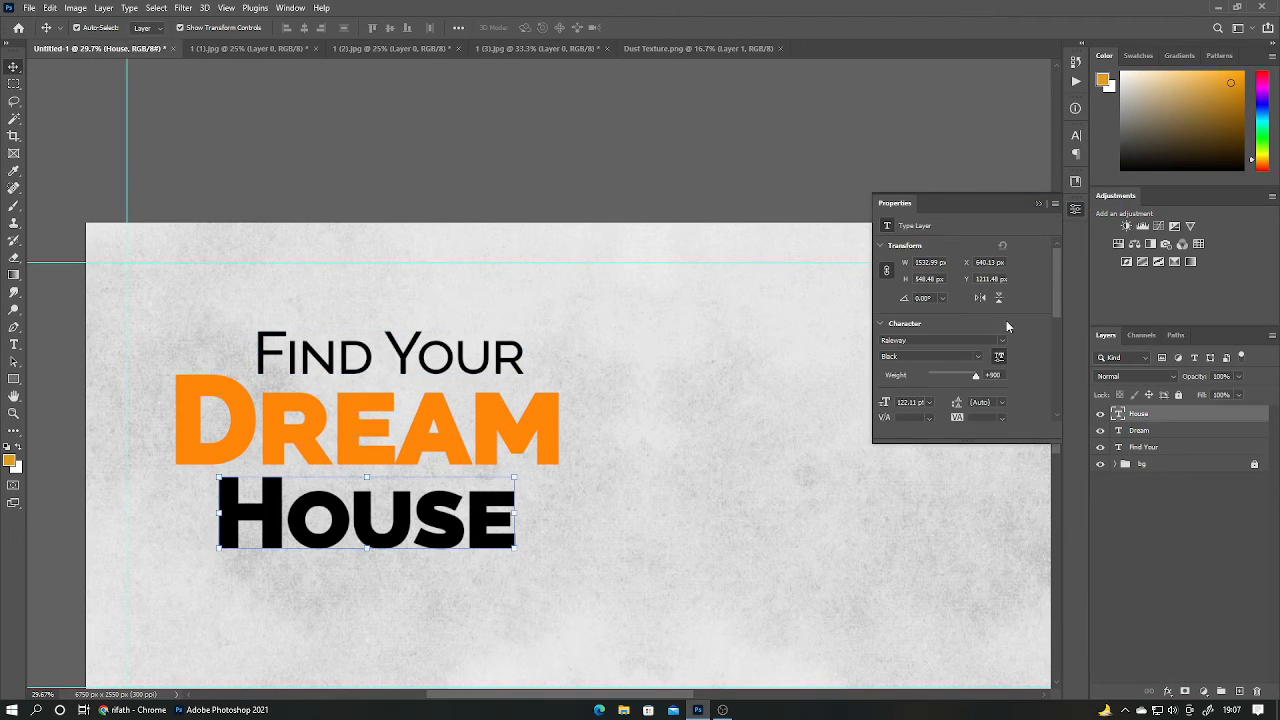
Give the "Find Your" text line a Raleway weight bolder than Medium, deselect it and collapse the text properties.
click(423, 356)
click(977, 356)
click(920, 434)
click(1128, 534)
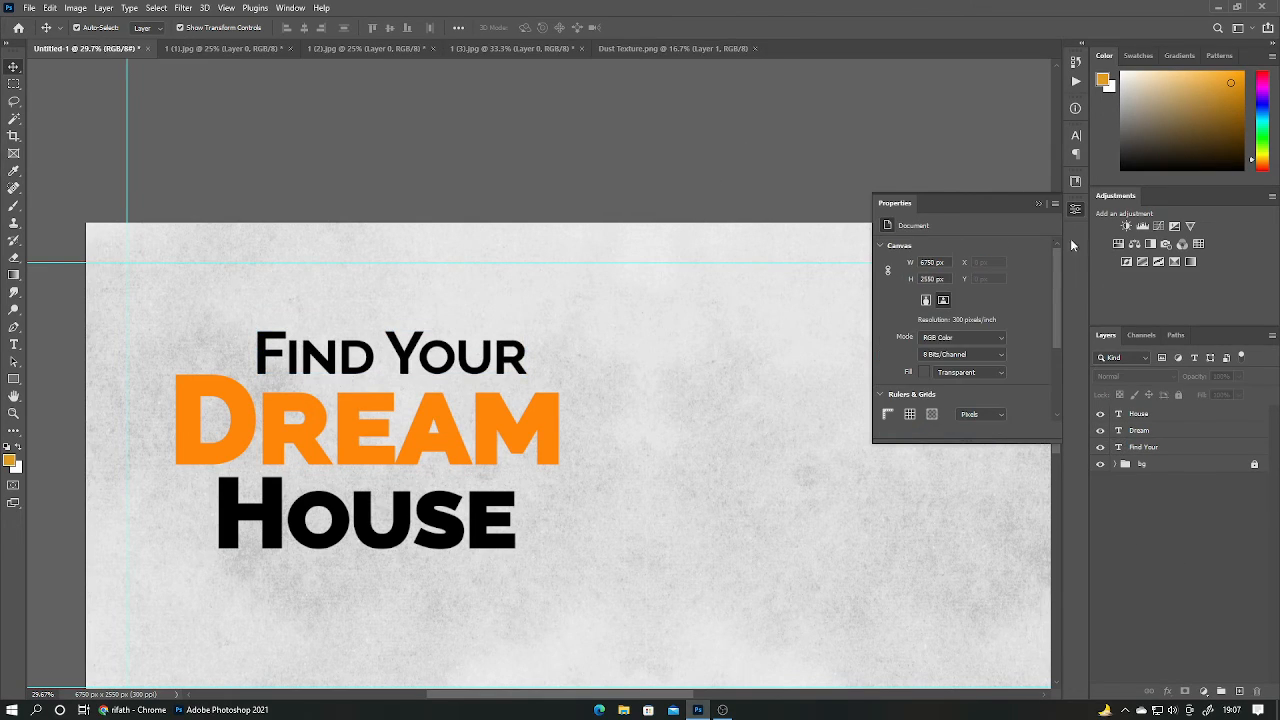
click(1040, 205)
Draw an unfilled hexagon about 805 px wide with a 12 px black stroke in the empty area beside the heading.
drag(586, 380, 634, 297)
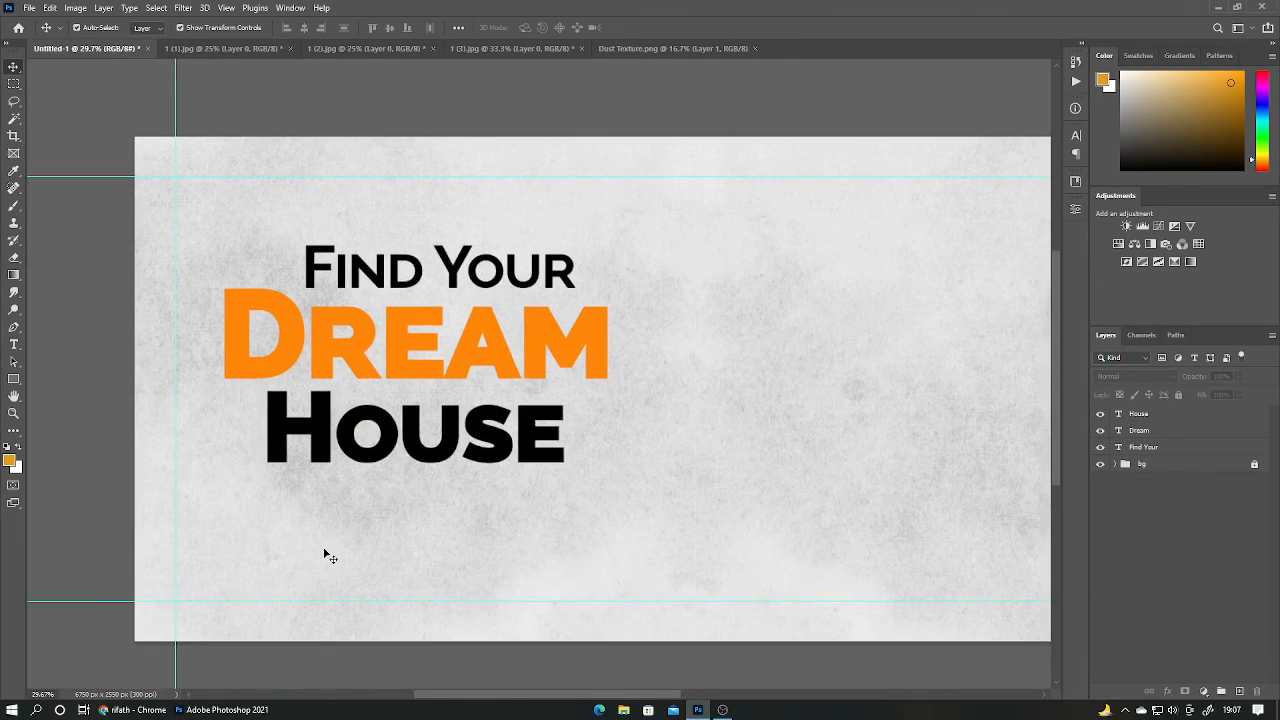
drag(645, 397, 455, 431)
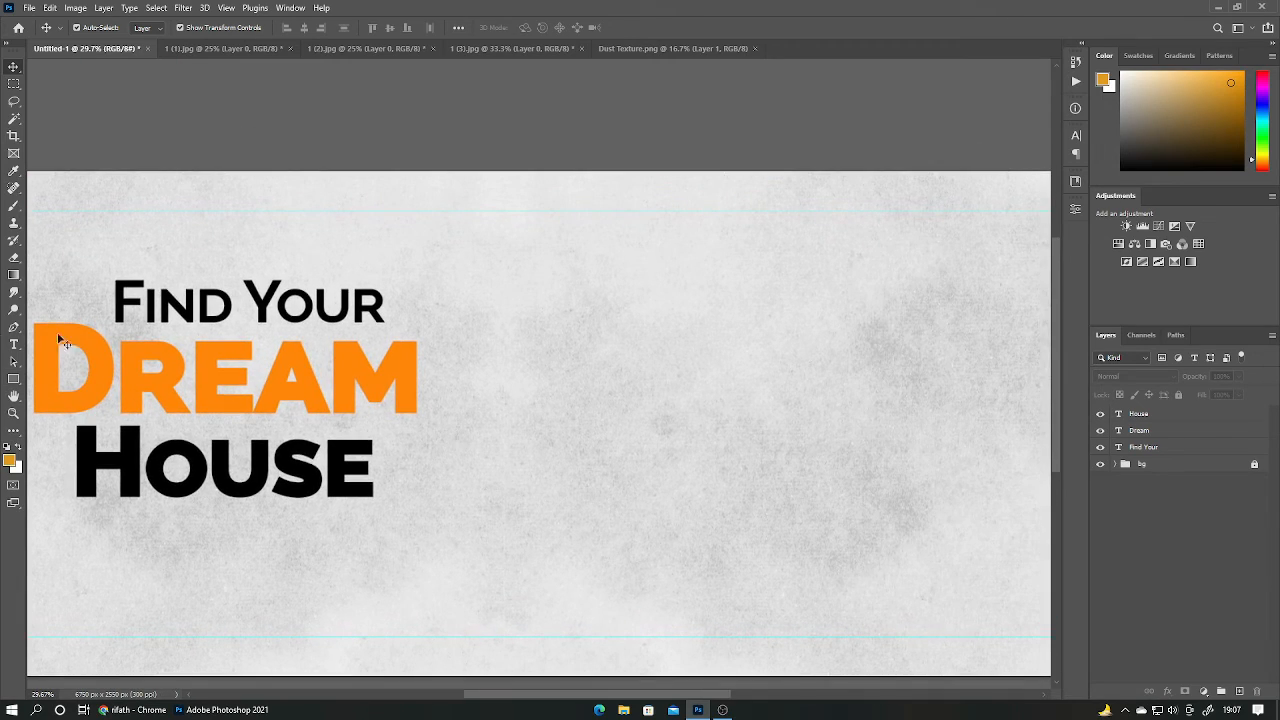
click(13, 380)
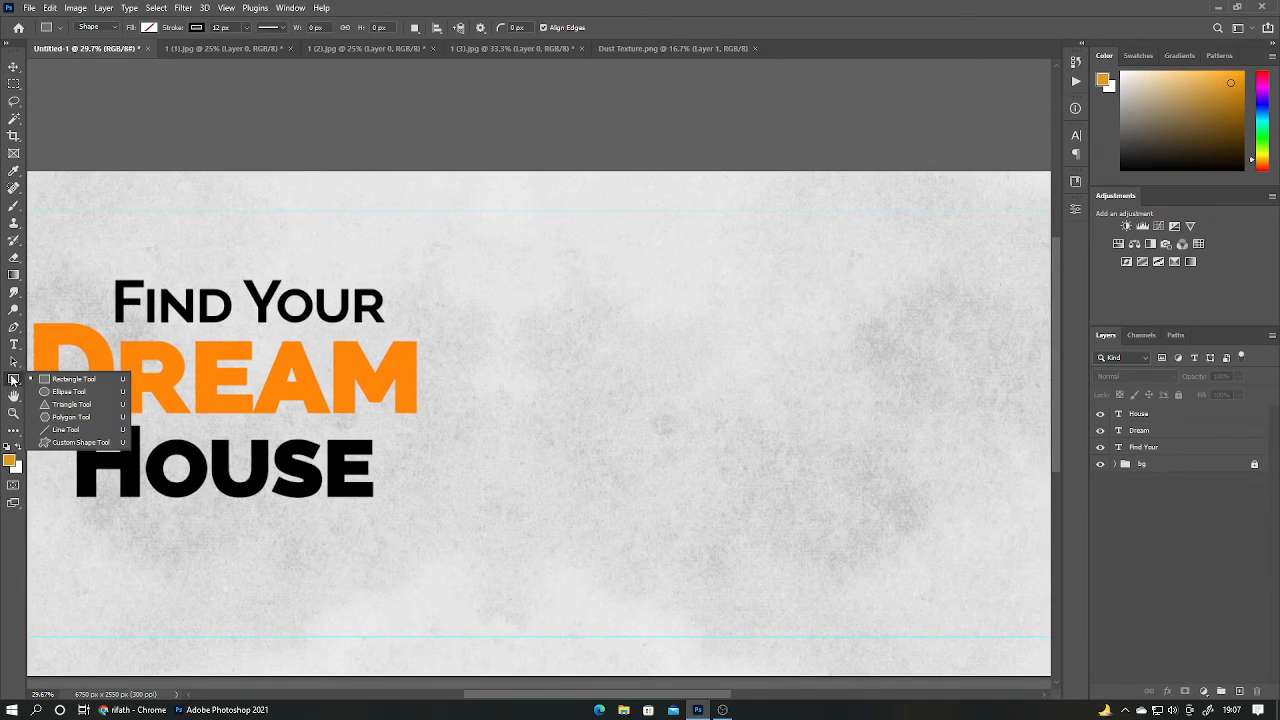
click(70, 416)
drag(644, 421, 752, 465)
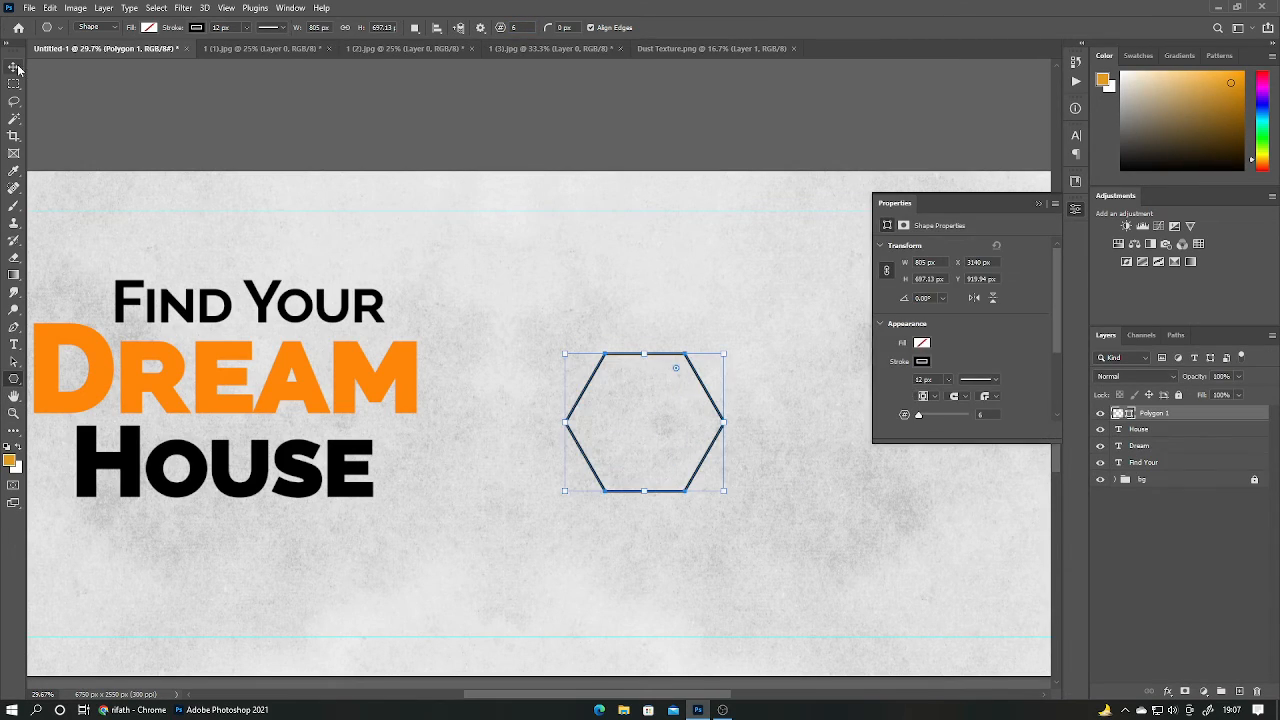
click(16, 67)
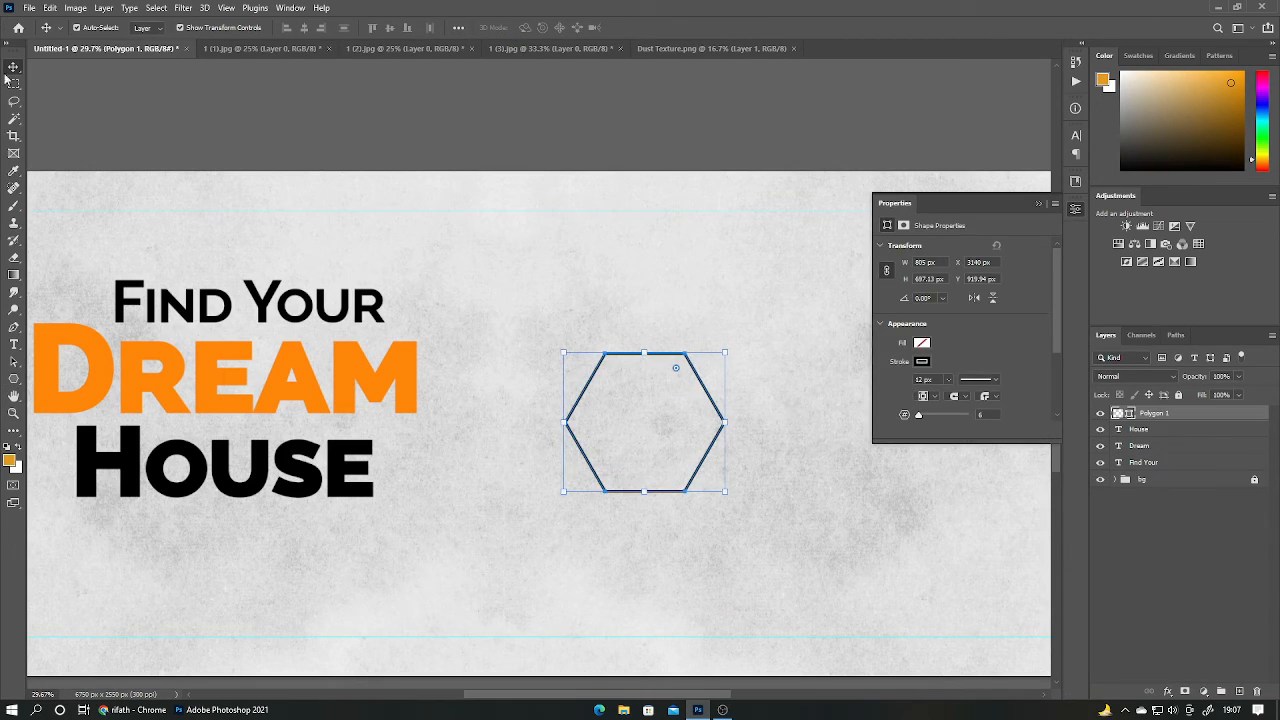
click(1039, 206)
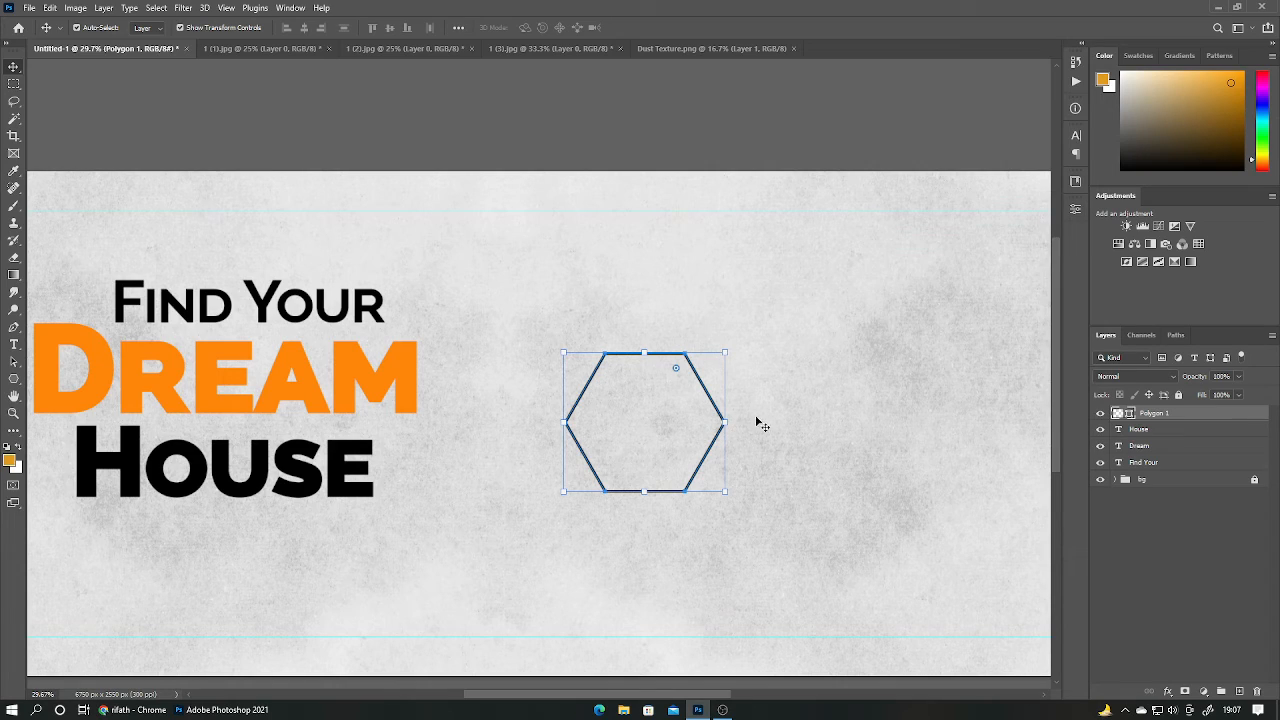
click(692, 433)
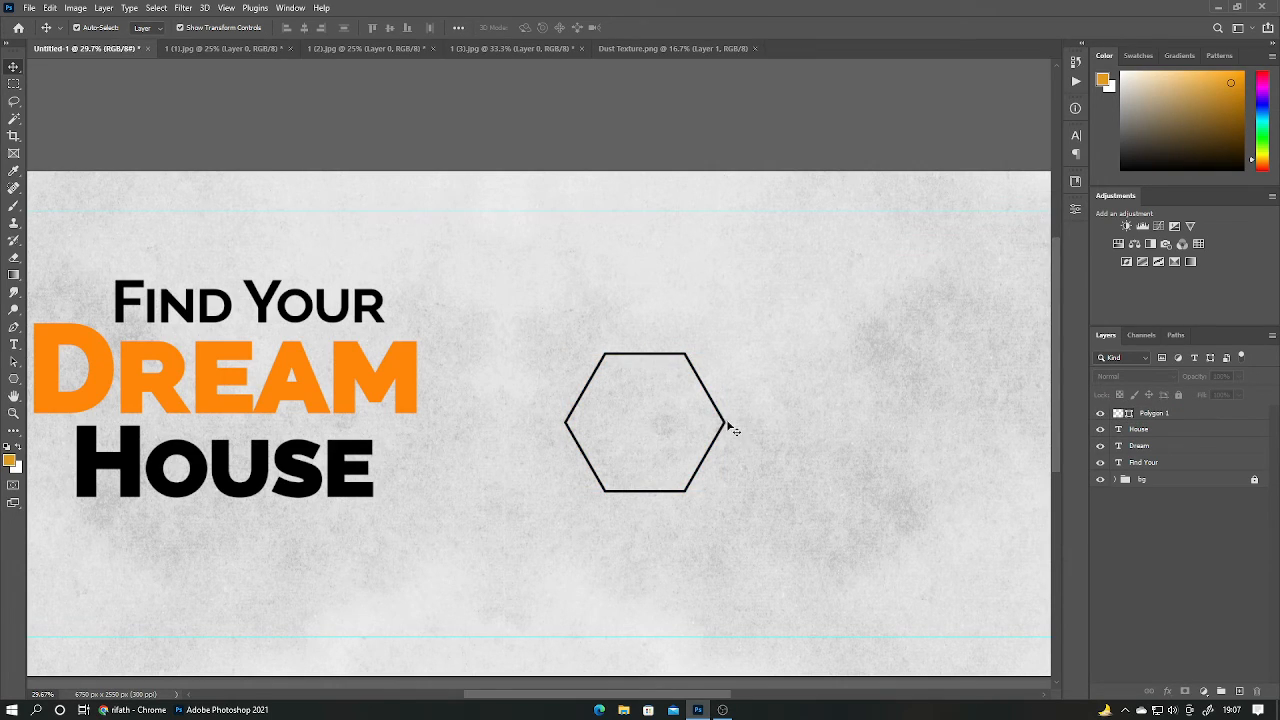
Rotate the hexagon a quarter turn so that a corner points upward.
click(1178, 418)
key(ctrl+t)
drag(820, 323, 745, 556)
click(651, 27)
Fill the hexagon with black and give it a grey 18 px stroke.
click(14, 378)
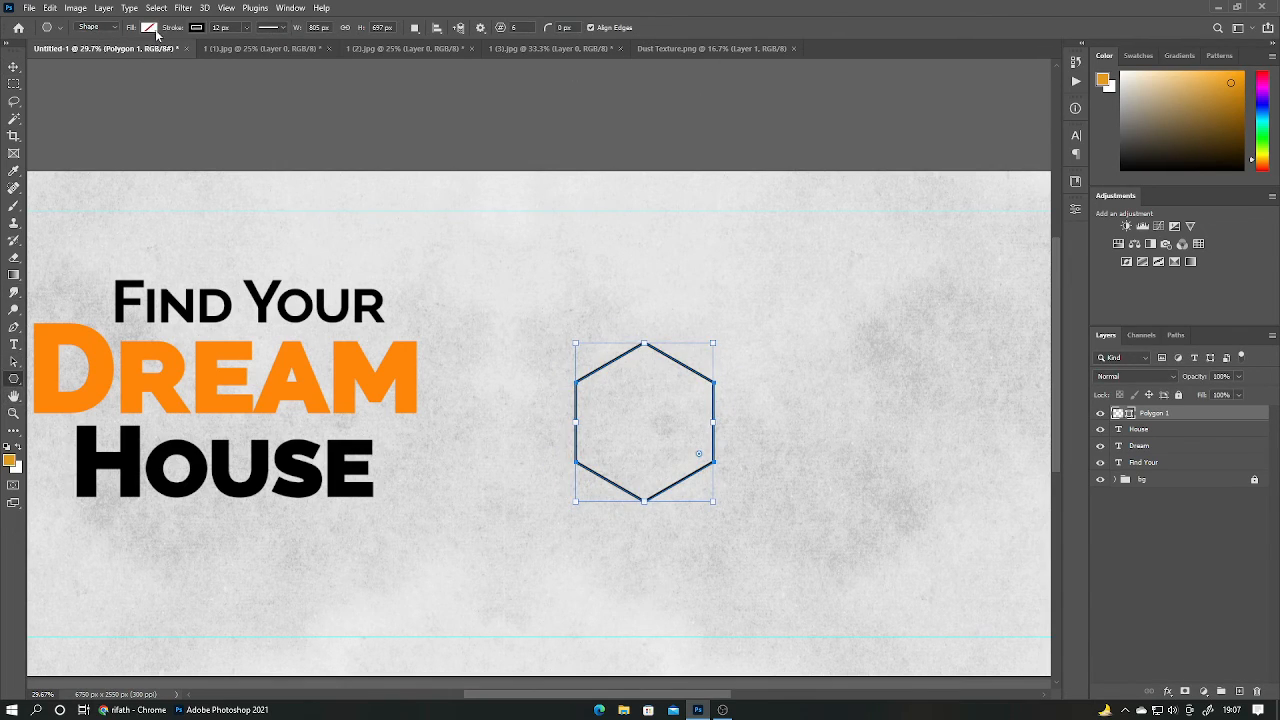
click(155, 31)
click(89, 98)
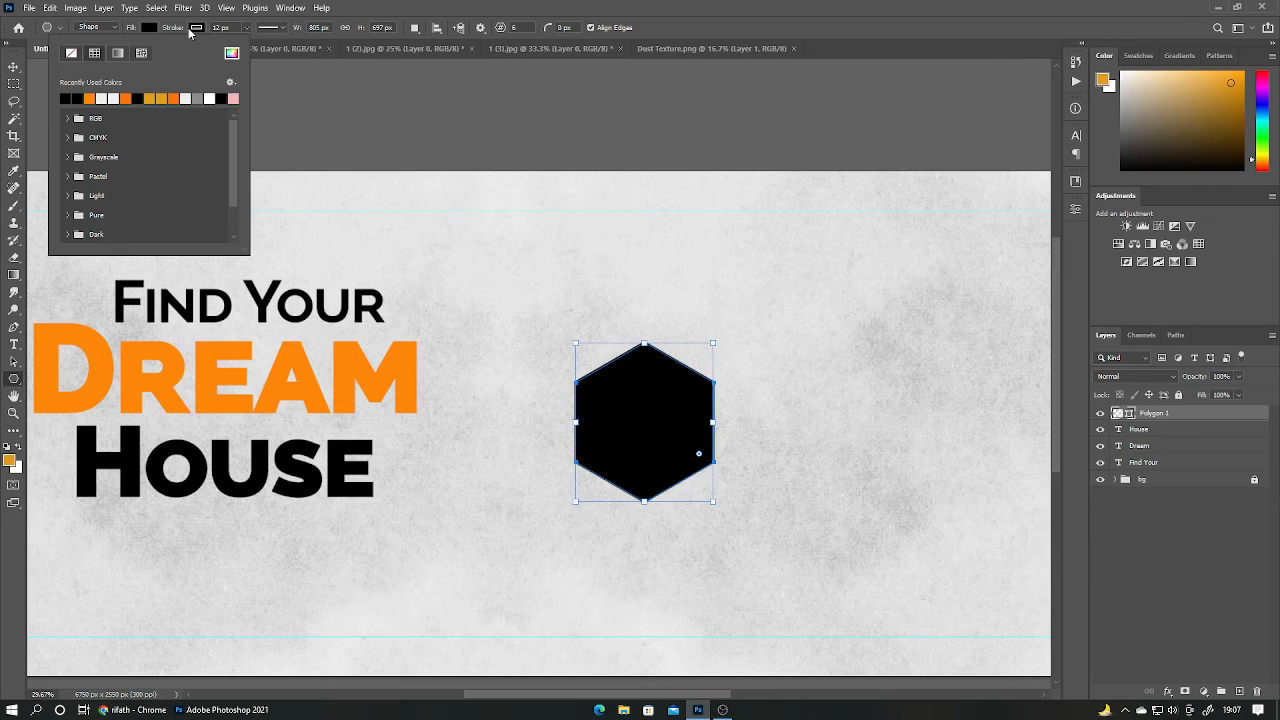
click(193, 29)
click(245, 98)
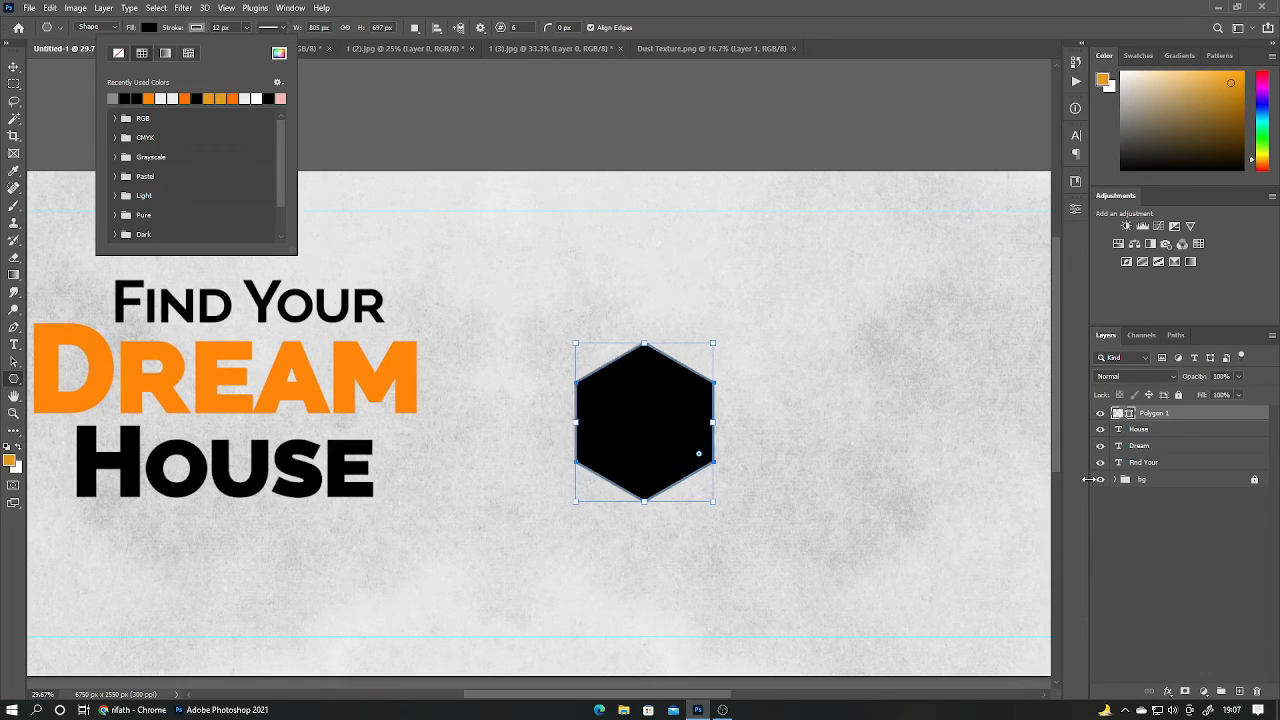
click(246, 29)
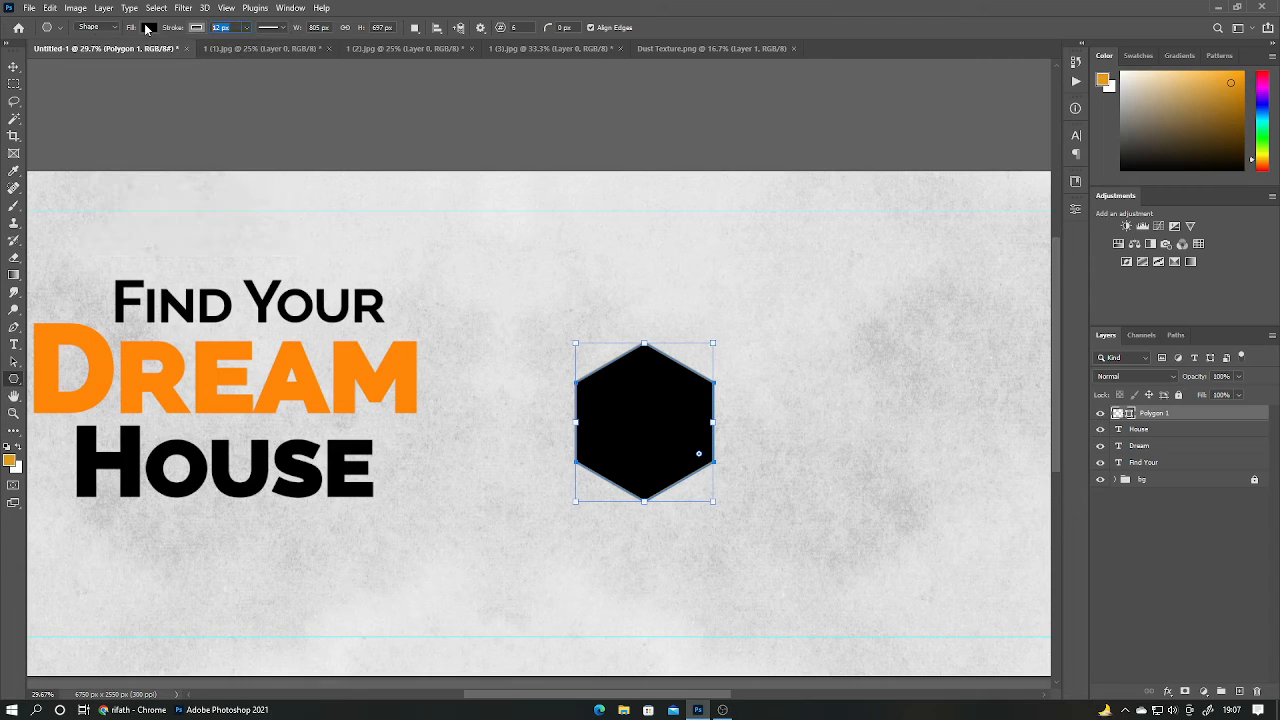
key(Return)
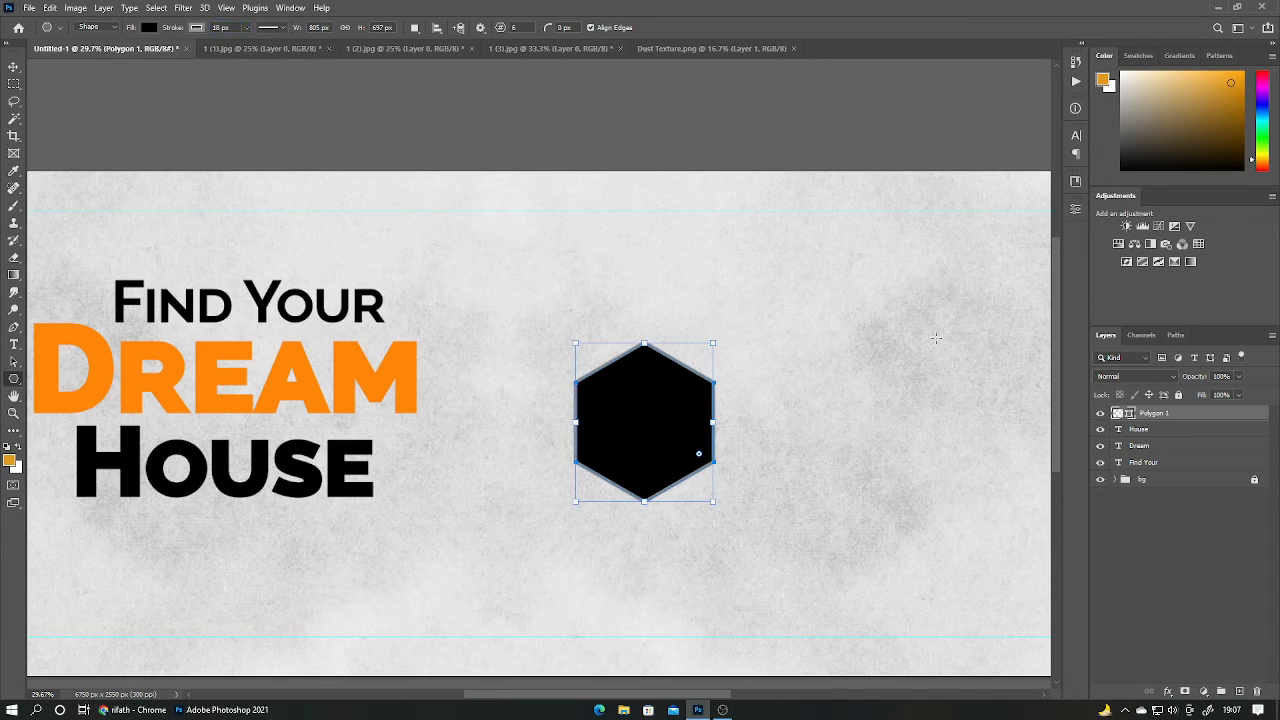
click(1210, 540)
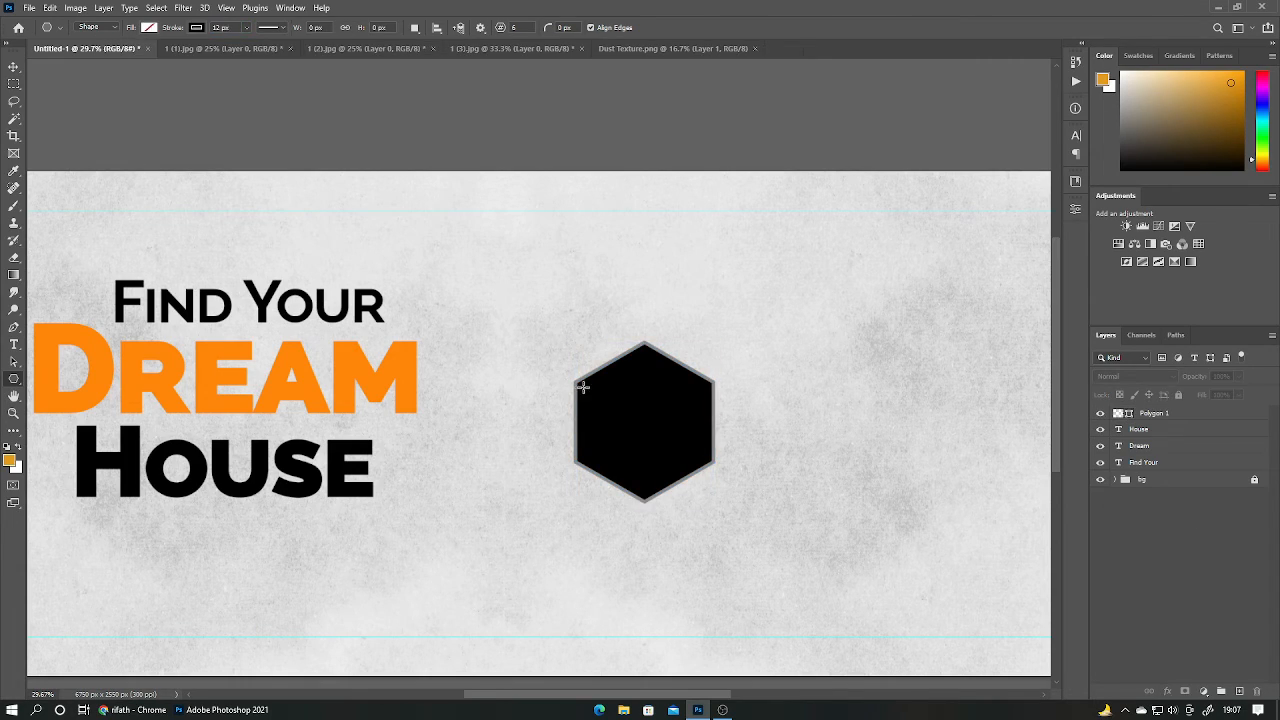
Move the hexagon slightly upward and scale it up a little.
click(14, 67)
drag(643, 412, 631, 369)
key(ctrl+t)
drag(673, 427, 686, 440)
click(651, 27)
Duplicate the hexagon twice to form a triangular cluster of three, and distribute them evenly in the horizontal direction.
drag(608, 371, 530, 490)
click(801, 272)
drag(797, 557, 571, 363)
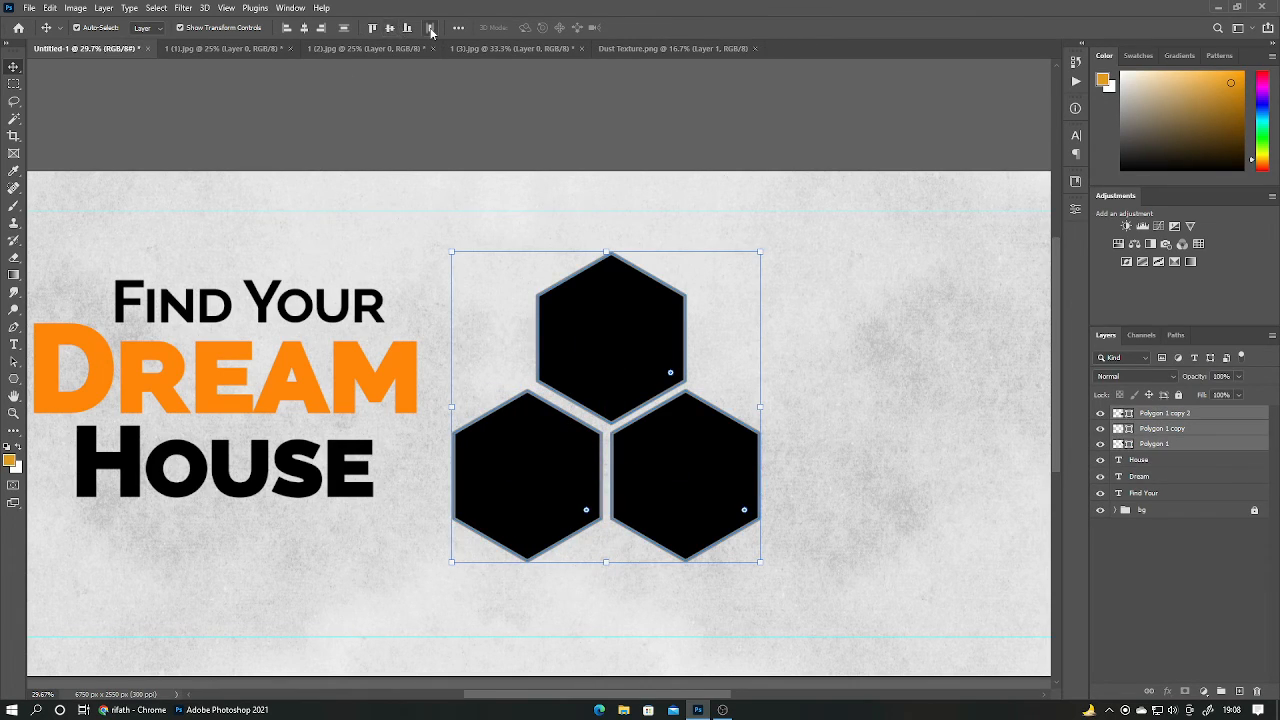
click(343, 28)
key(ctrl+z)
click(430, 28)
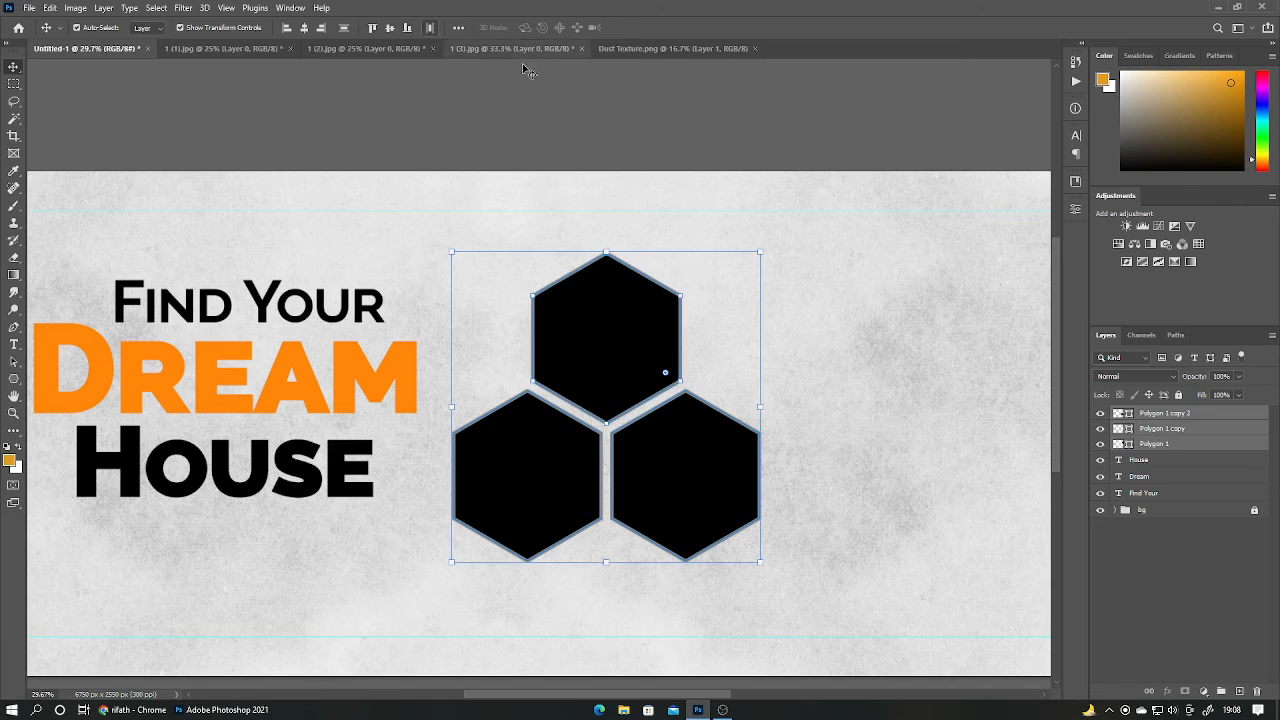
click(1193, 578)
Add a drop shadow to the lower-right hexagon and adjust the shadow's settings.
click(748, 482)
double_click(1257, 432)
click(796, 429)
drag(1008, 212, 997, 212)
mouse_move(1004, 269)
mouse_down()
mouse_move(1043, 270)
mouse_move(1015, 270)
mouse_up()
drag(1021, 284, 1003, 284)
click(1198, 173)
Copy the drop shadow effect onto the other two hexagon layers.
drag(1166, 454, 1180, 415)
drag(1158, 481, 1152, 511)
click(1170, 599)
key(ctrl+z)
drag(1166, 440, 1166, 496)
Adjust the drop shadow settings of each of the three hexagons and deselect the layers.
double_click(1172, 522)
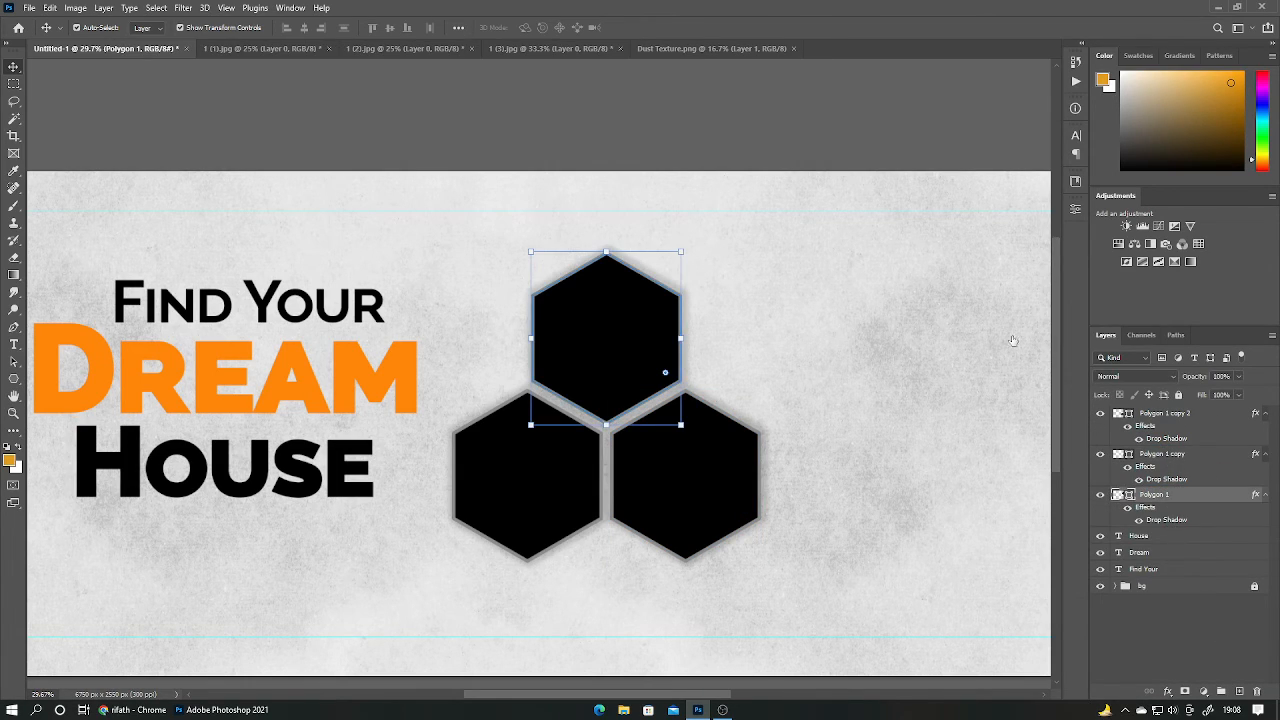
key(Return)
double_click(1166, 479)
click(1177, 186)
double_click(1166, 439)
click(1178, 184)
click(1168, 640)
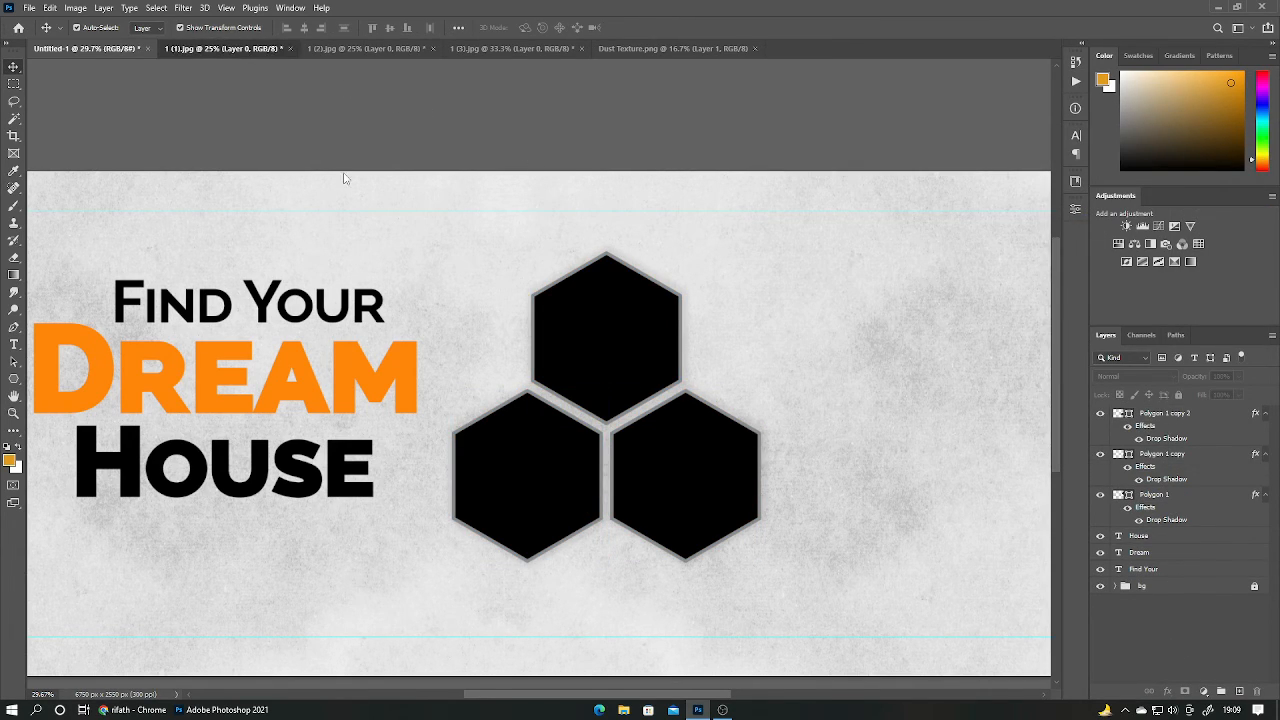
Bring the house photo from 1 (1).jpg into the banner and clip it to the upper hexagon.
click(226, 51)
drag(539, 358, 752, 366)
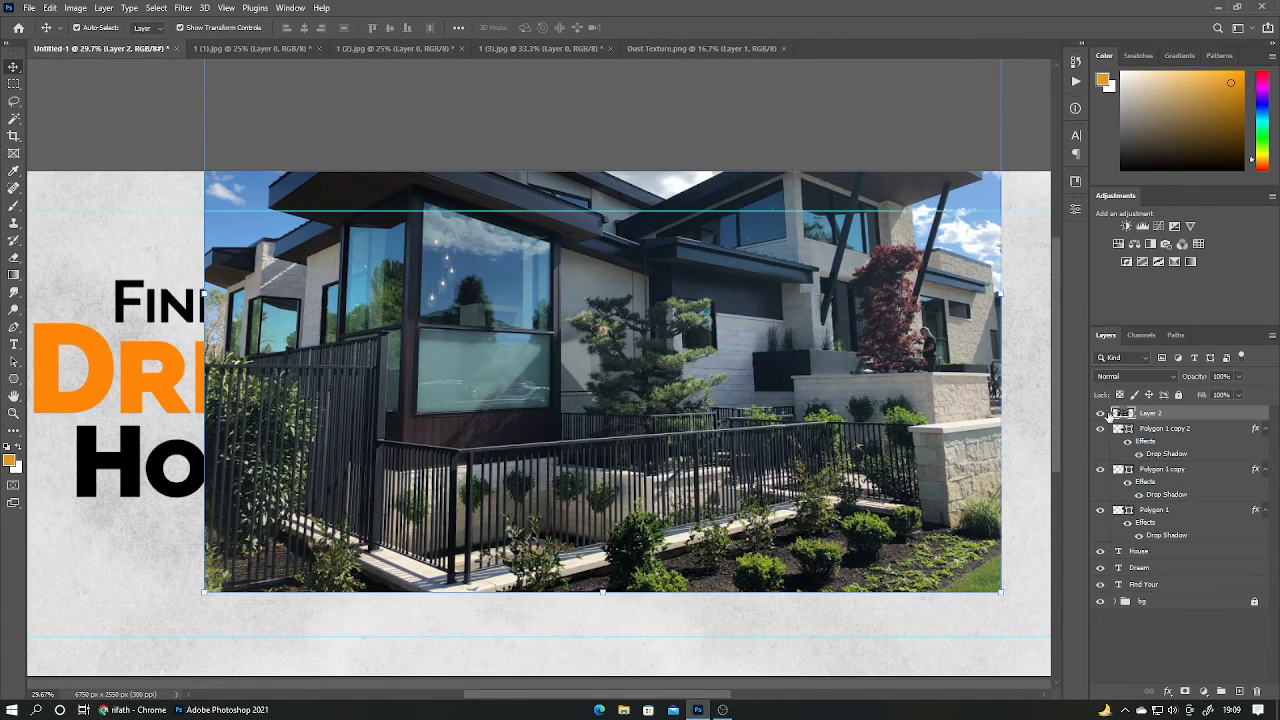
click(1100, 413)
click(610, 373)
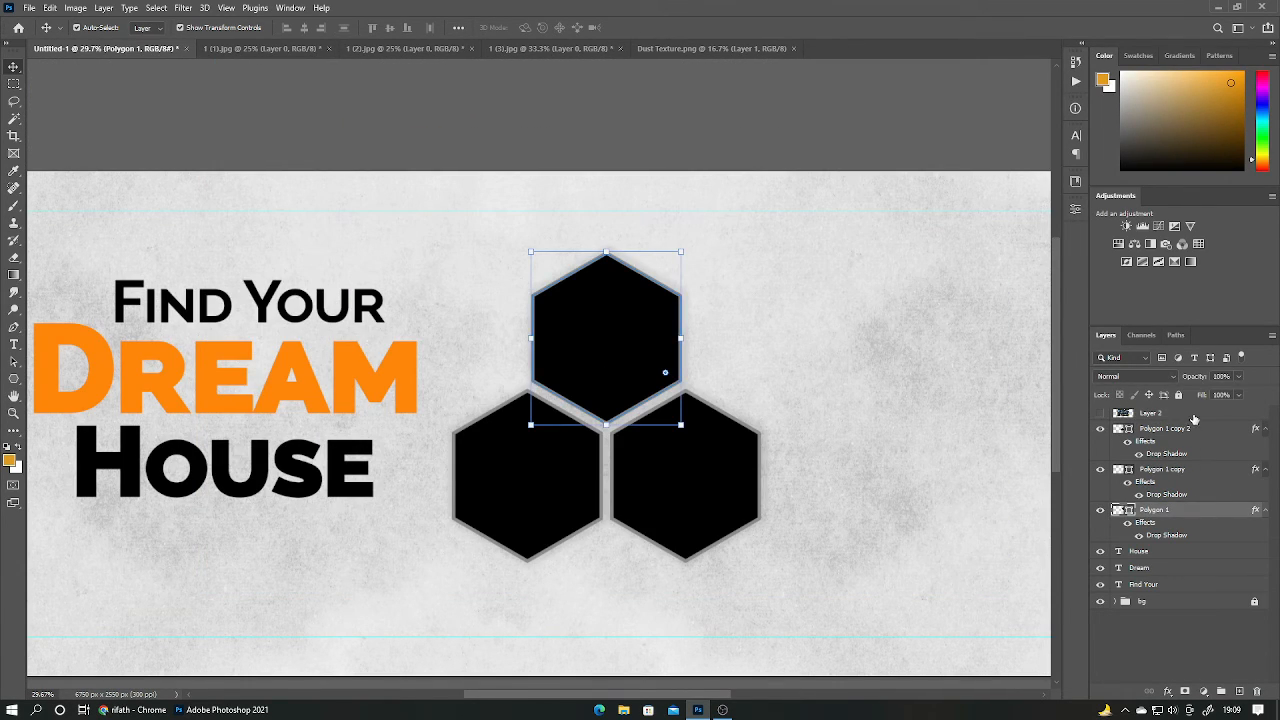
drag(1189, 502, 1165, 430)
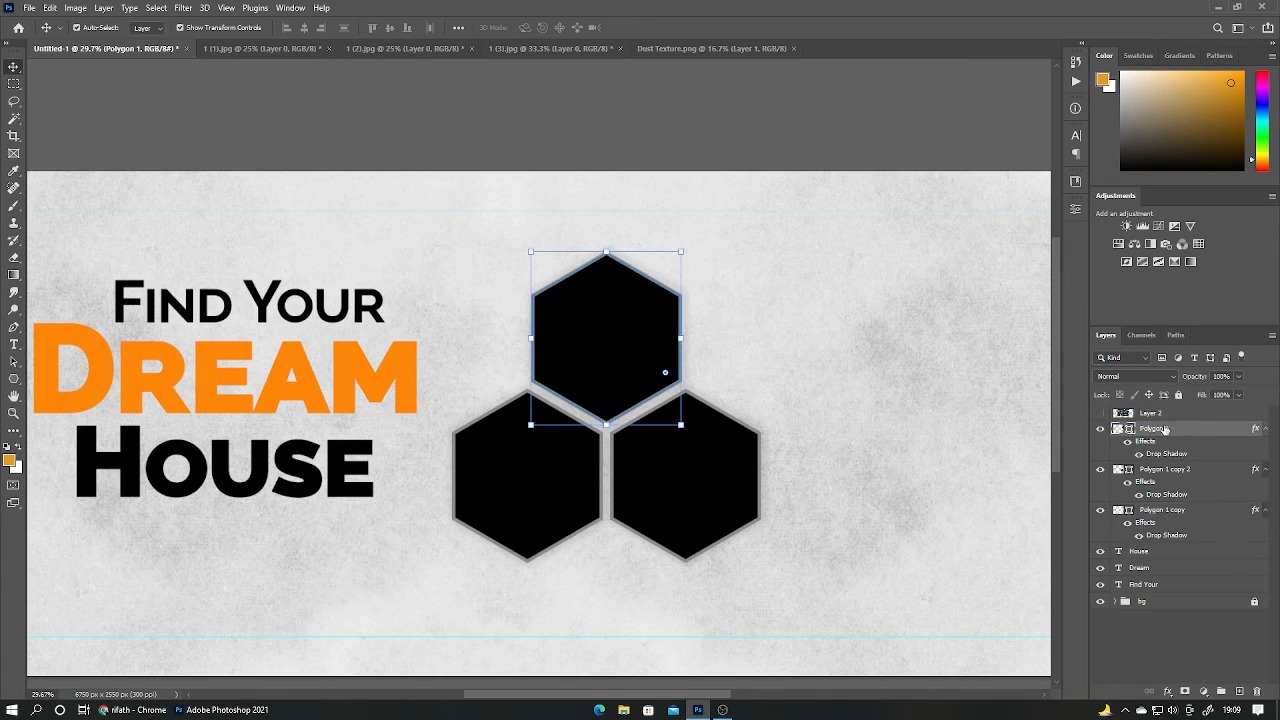
click(1100, 413)
alt+click(1182, 421)
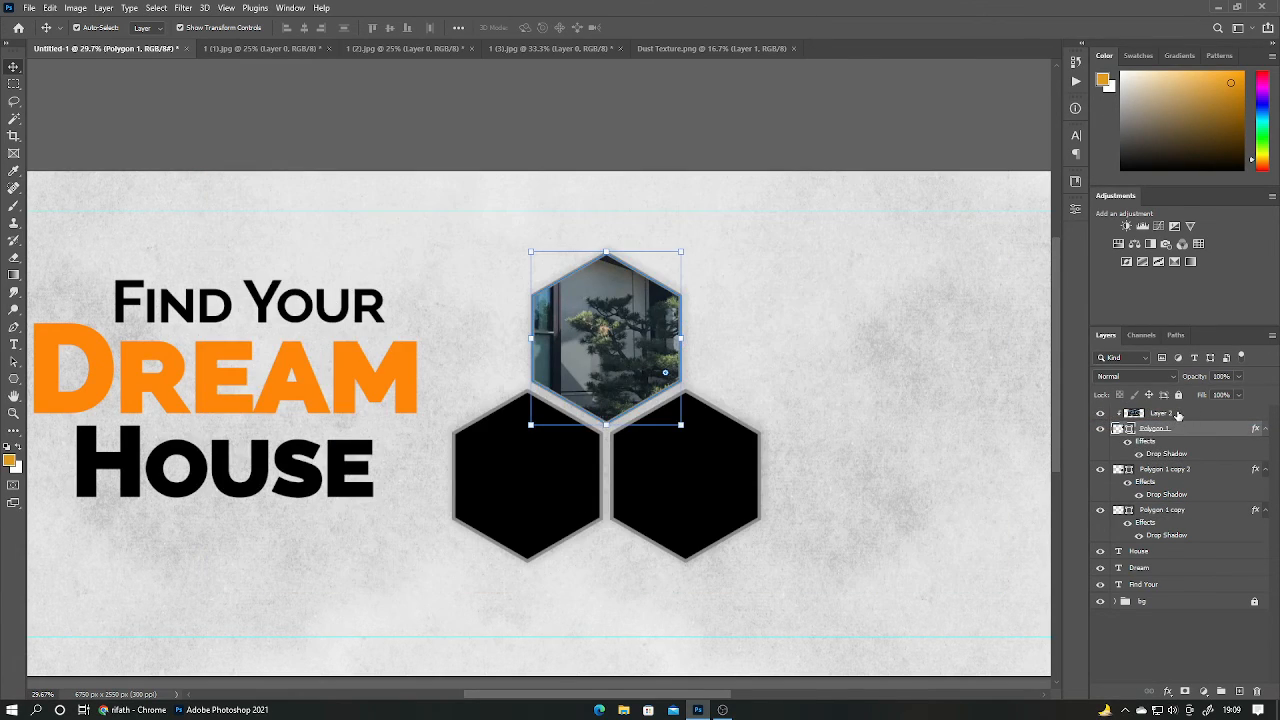
Scale the clipped house photo down to about 29% so it fits the height of the upper hexagon.
click(1183, 415)
key(ctrl+t)
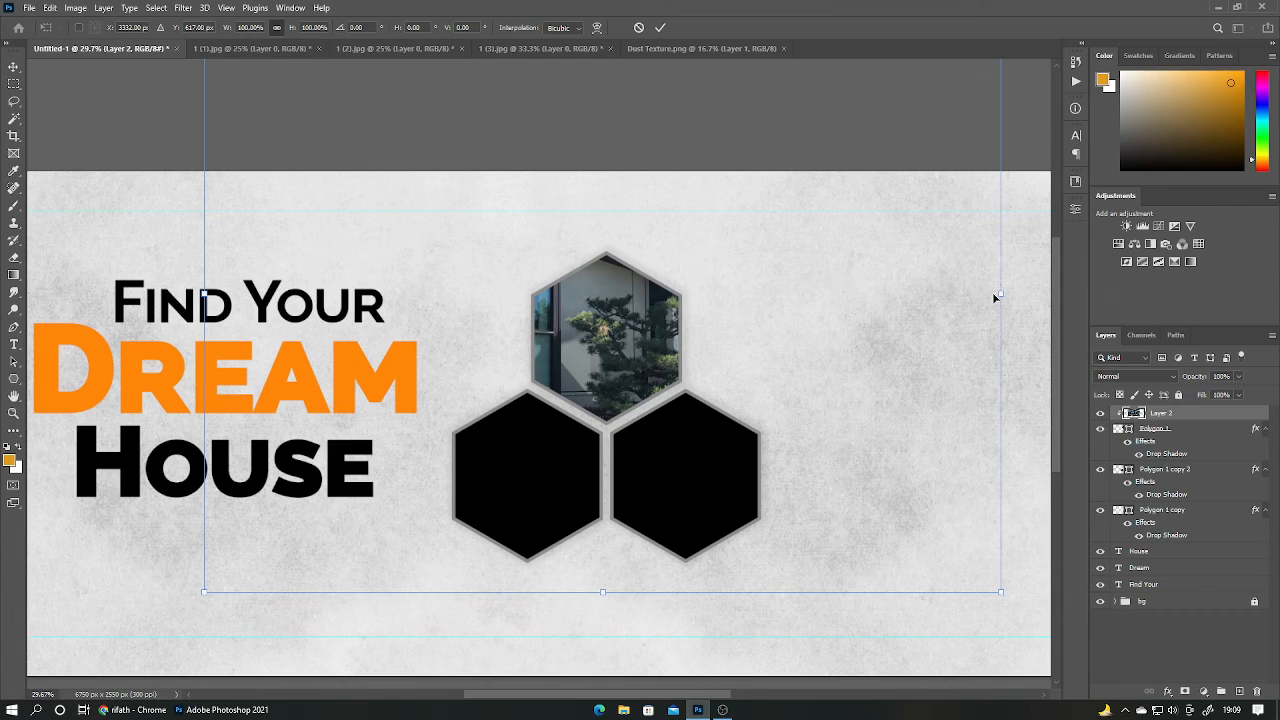
drag(911, 293, 534, 292)
drag(457, 297, 698, 382)
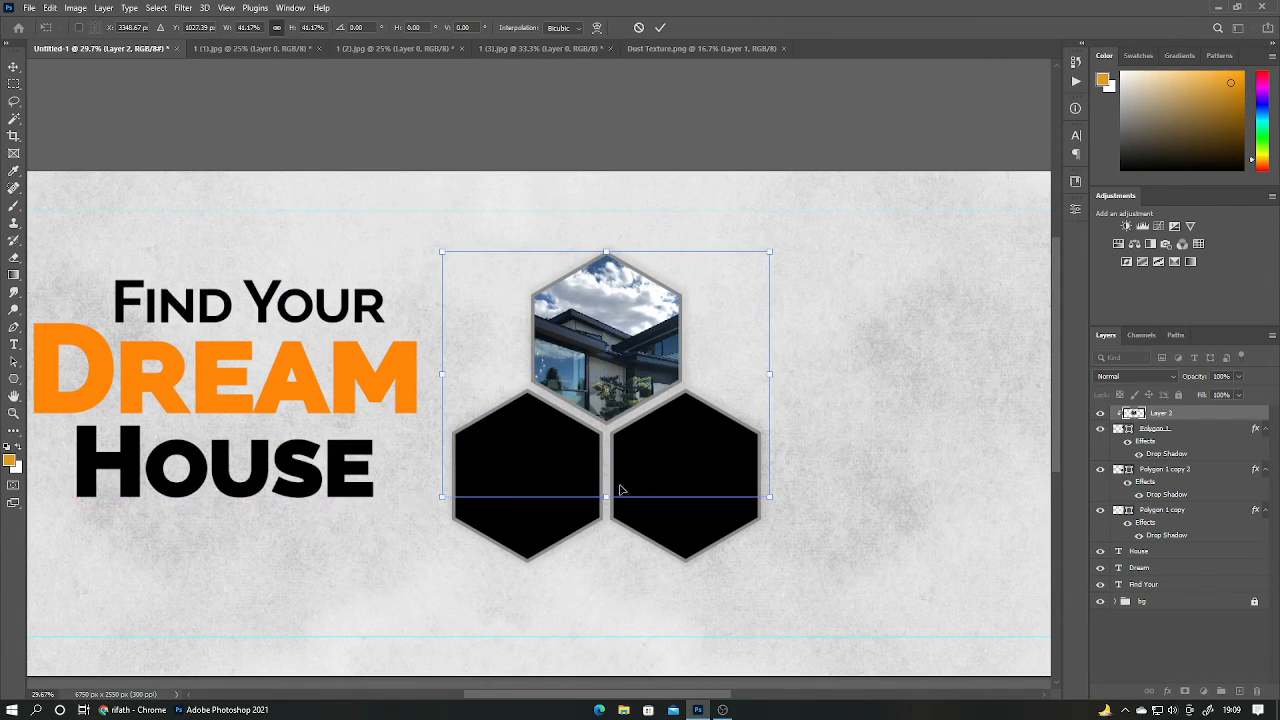
drag(608, 496, 605, 426)
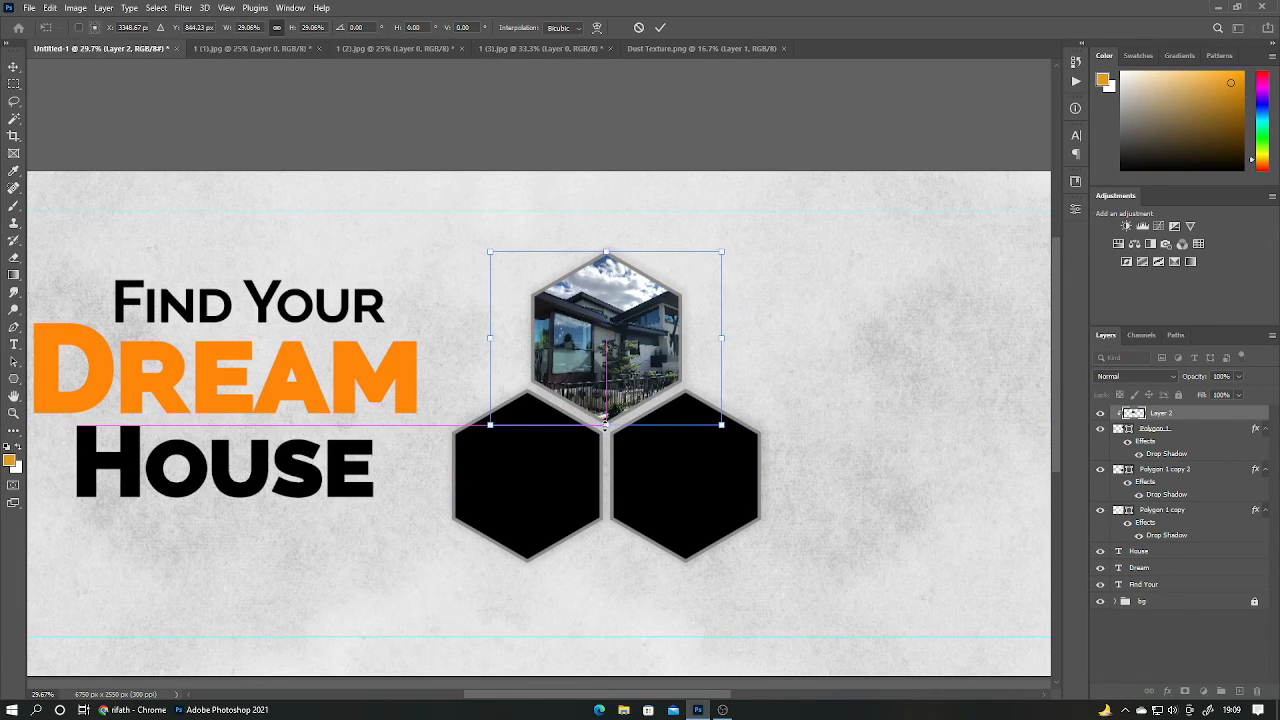
click(659, 27)
Bring the house photo from 1 (2).jpg into the banner and clip it to the lower-left hexagon.
click(405, 48)
drag(679, 341, 759, 310)
click(1100, 413)
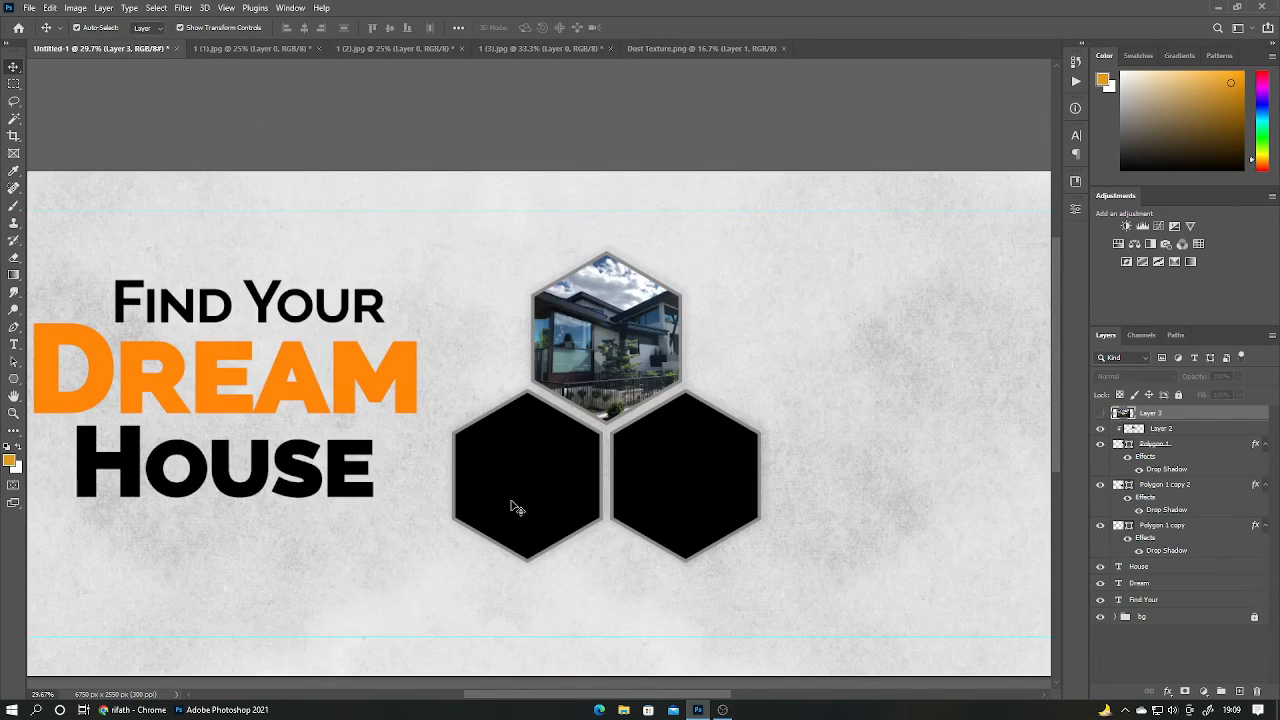
click(514, 506)
drag(1163, 484, 1160, 422)
click(1100, 413)
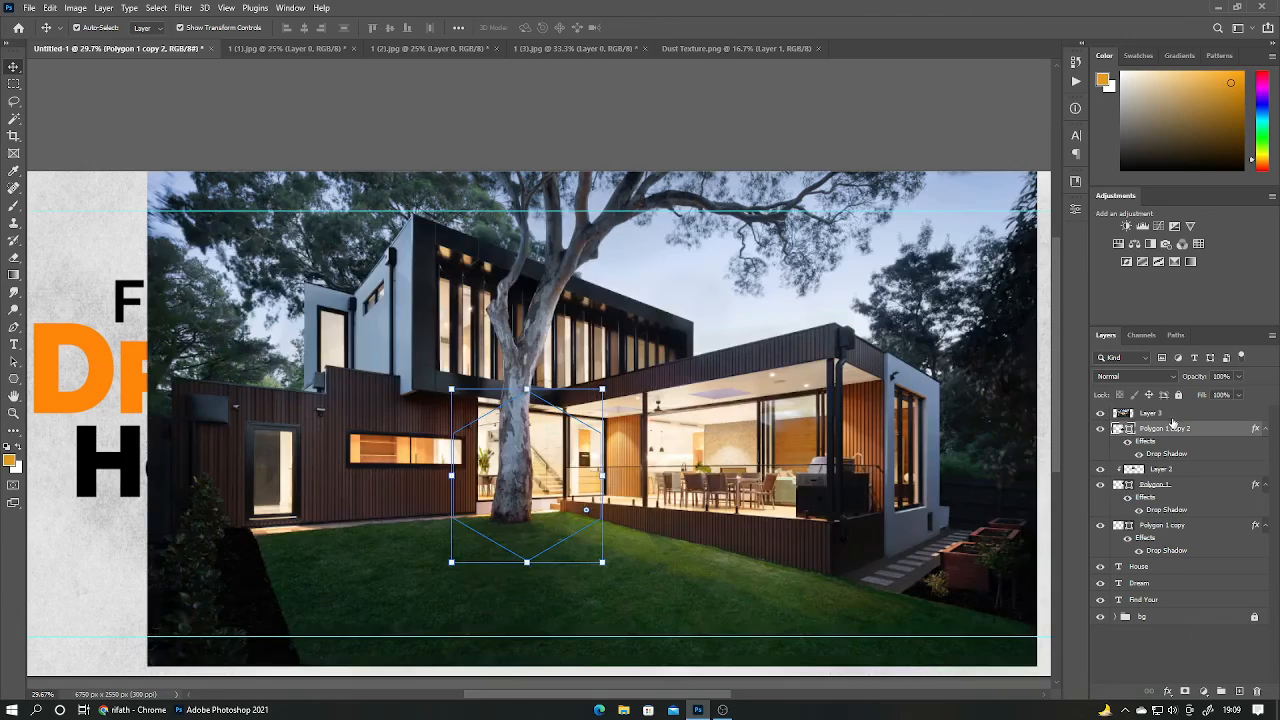
click(1178, 414)
alt+click(1178, 418)
Scale and position the clipped photo so it fits the lower-left hexagon.
key(ctrl+t)
drag(955, 374, 479, 372)
drag(426, 400, 641, 528)
drag(527, 607, 525, 560)
click(659, 28)
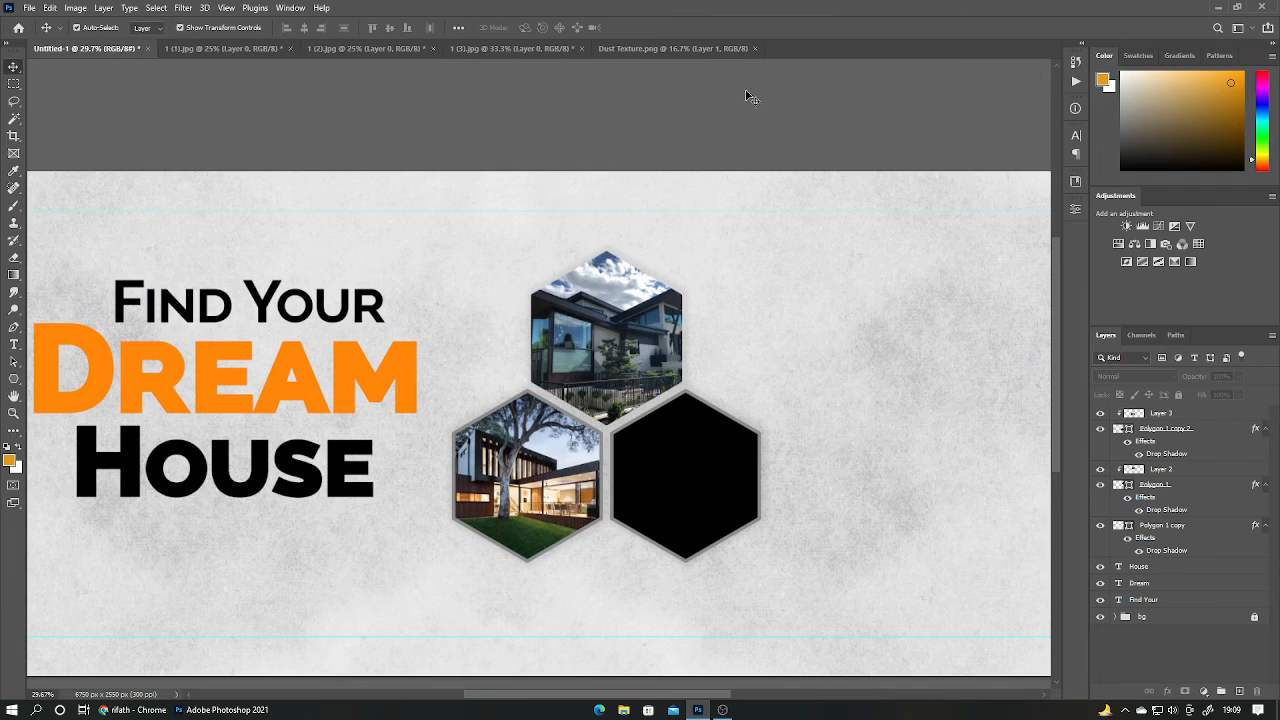
Hide and show the upper hexagon's photo again to check its edge against the grey stroke.
click(1156, 469)
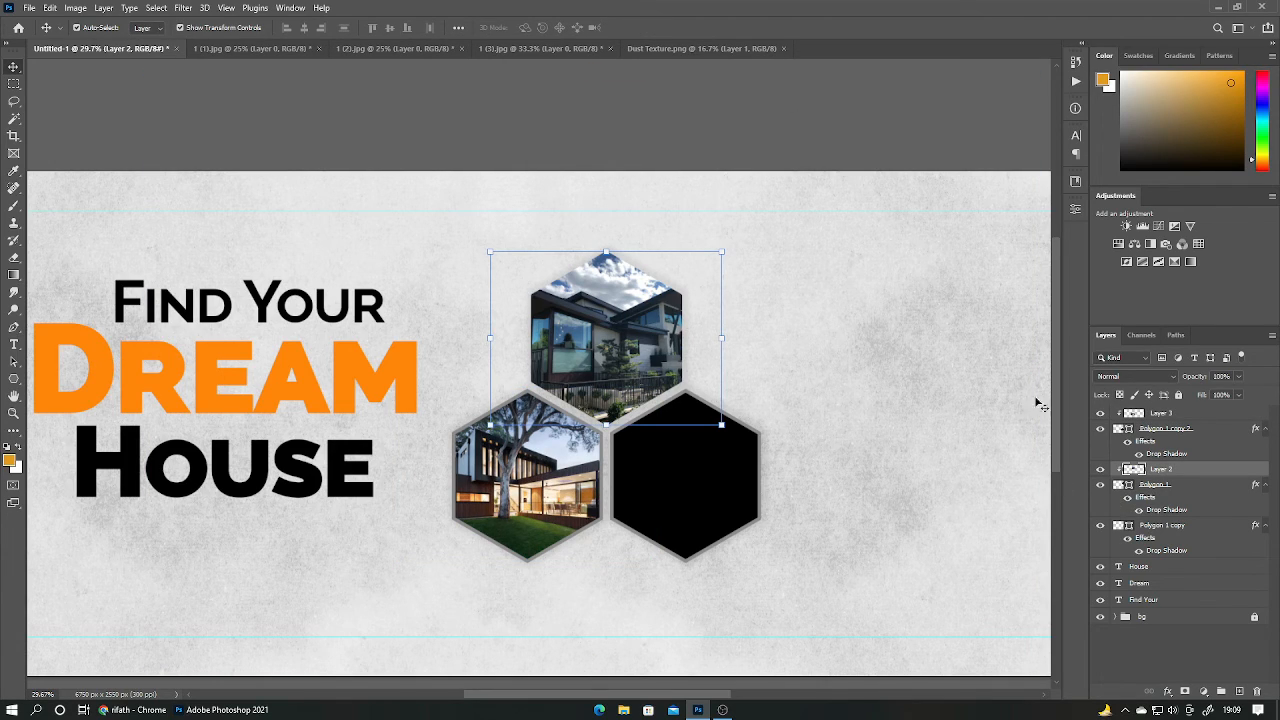
click(1100, 469)
click(1100, 469)
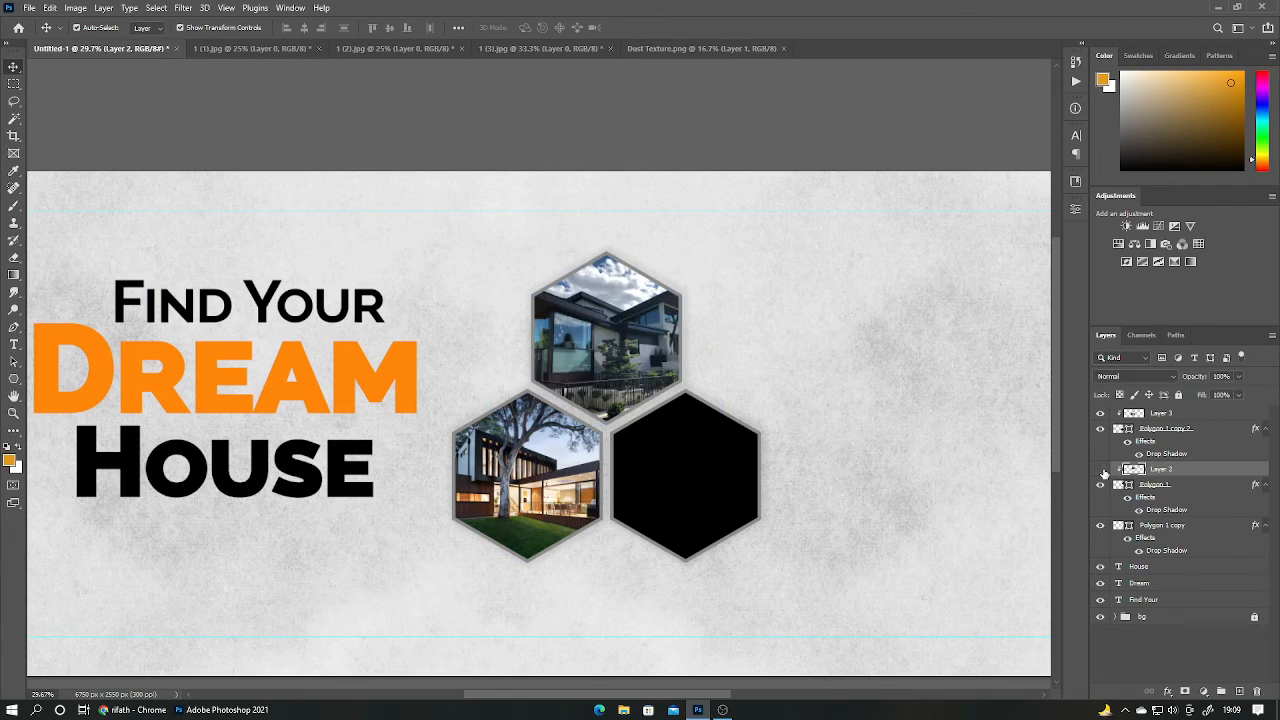
click(608, 415)
Bring the house photo from 1 (3).jpg into the banner and clip it to the lower-right hexagon.
click(446, 50)
drag(191, 140, 680, 402)
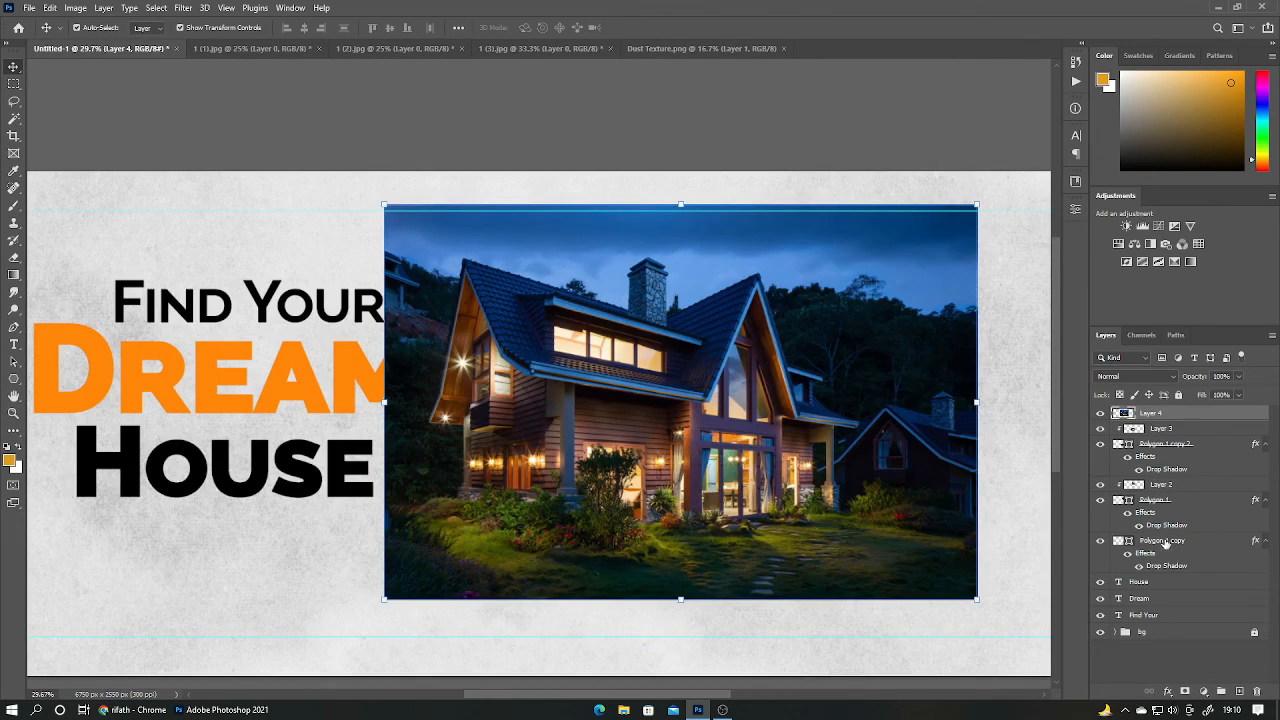
drag(1158, 468, 1170, 424)
alt+click(1172, 420)
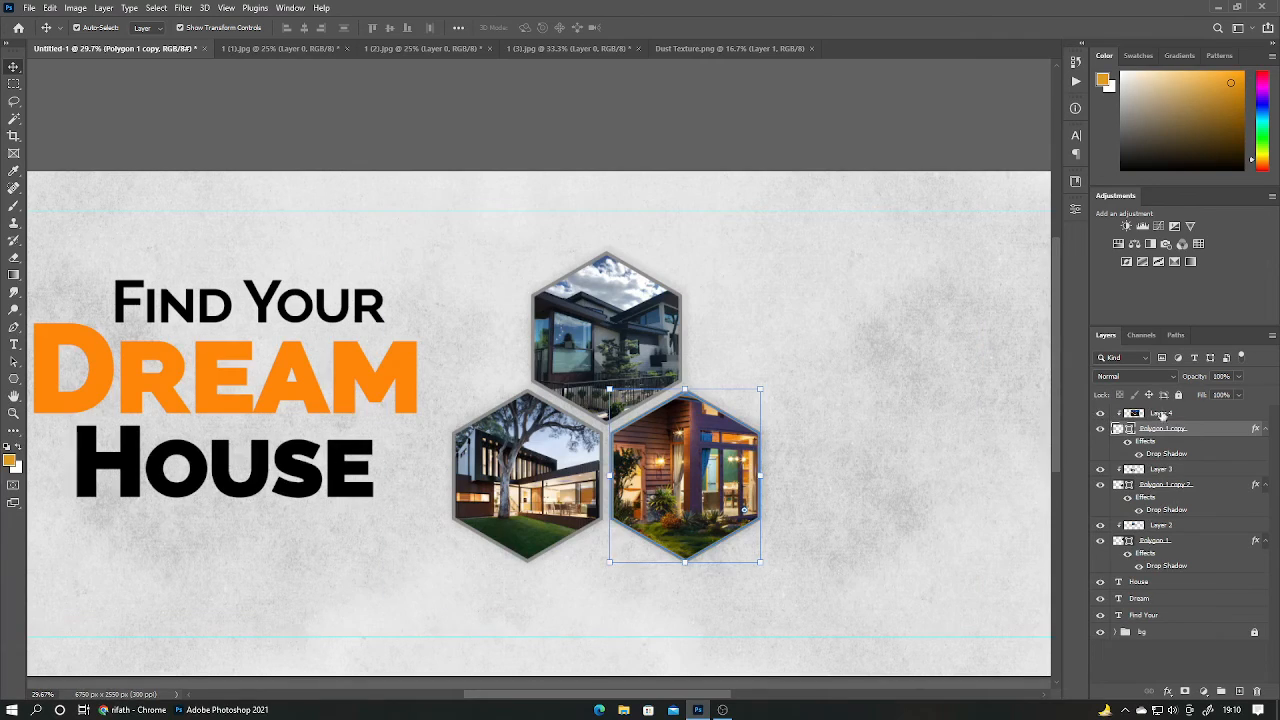
Scale and position the clipped house photo so it fills the lower-right hexagon.
click(1156, 414)
drag(977, 401, 567, 402)
drag(504, 388, 714, 437)
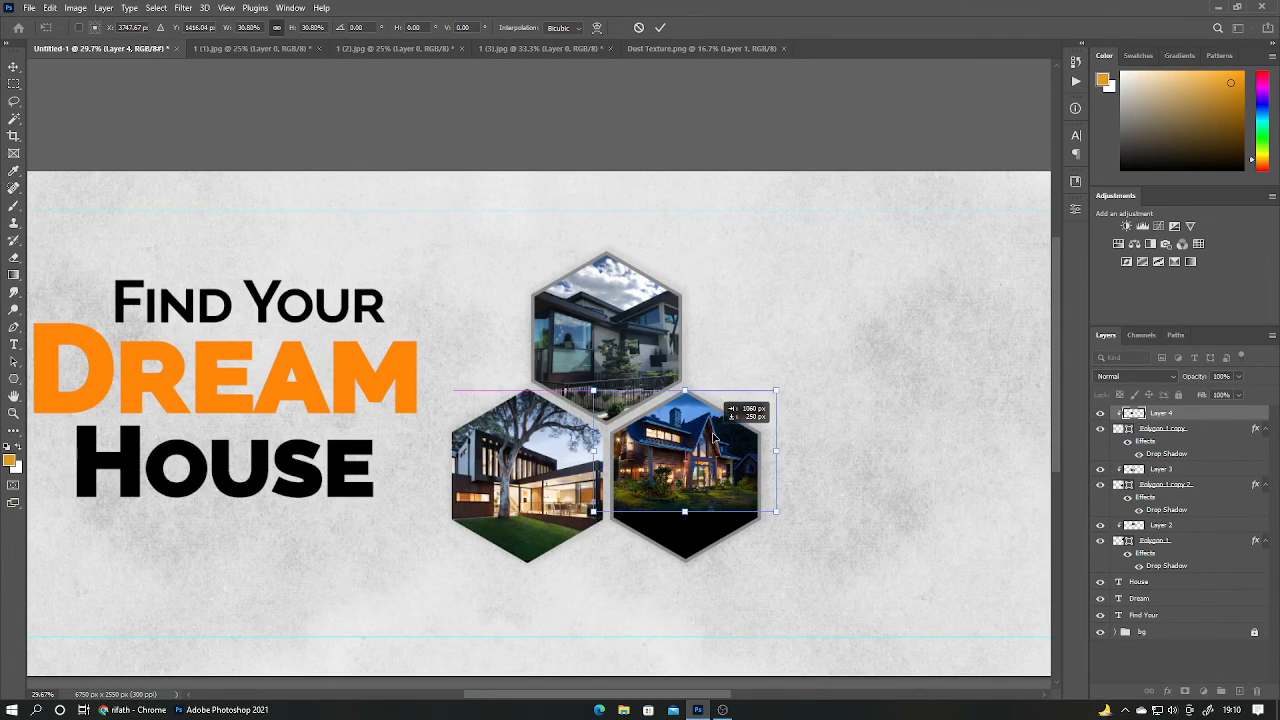
drag(685, 515, 685, 558)
click(660, 27)
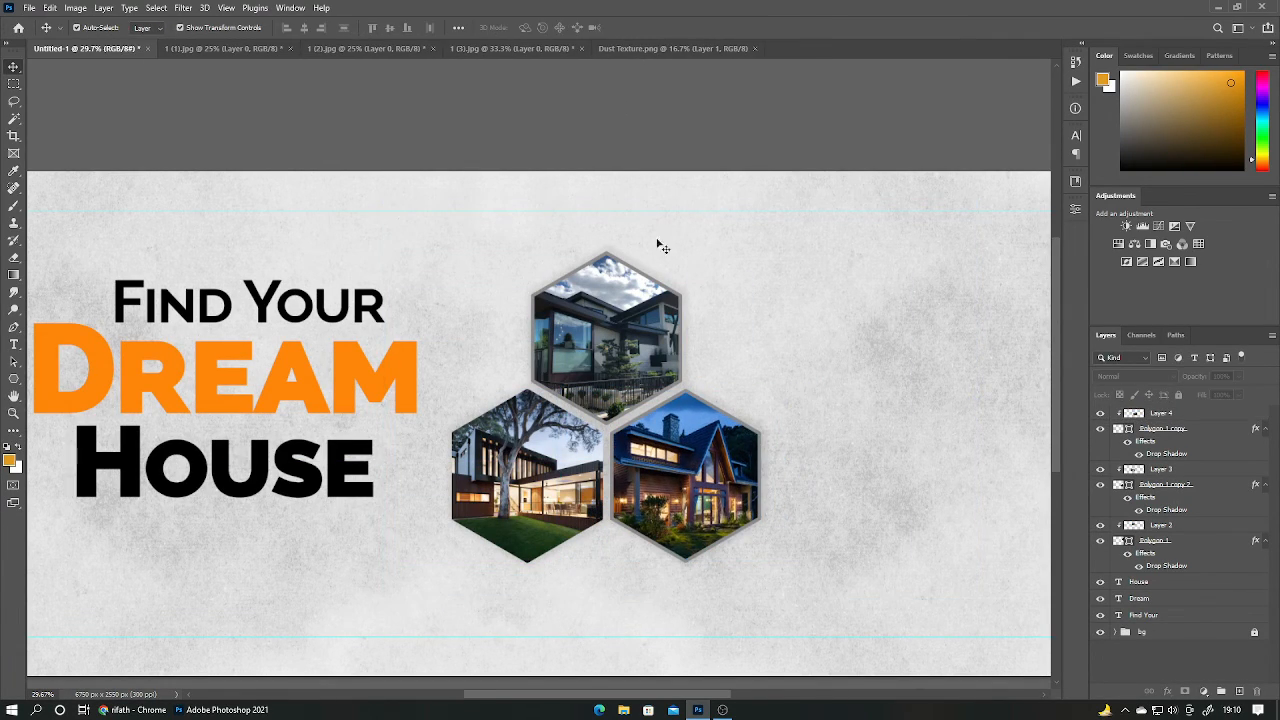
Draw an unfilled hexagon about 1071 by 928 px with a 12 px black stroke at the banner's lower-left corner.
scroll(160, 408, down, 2)
scroll(160, 408, left, 4)
click(14, 379)
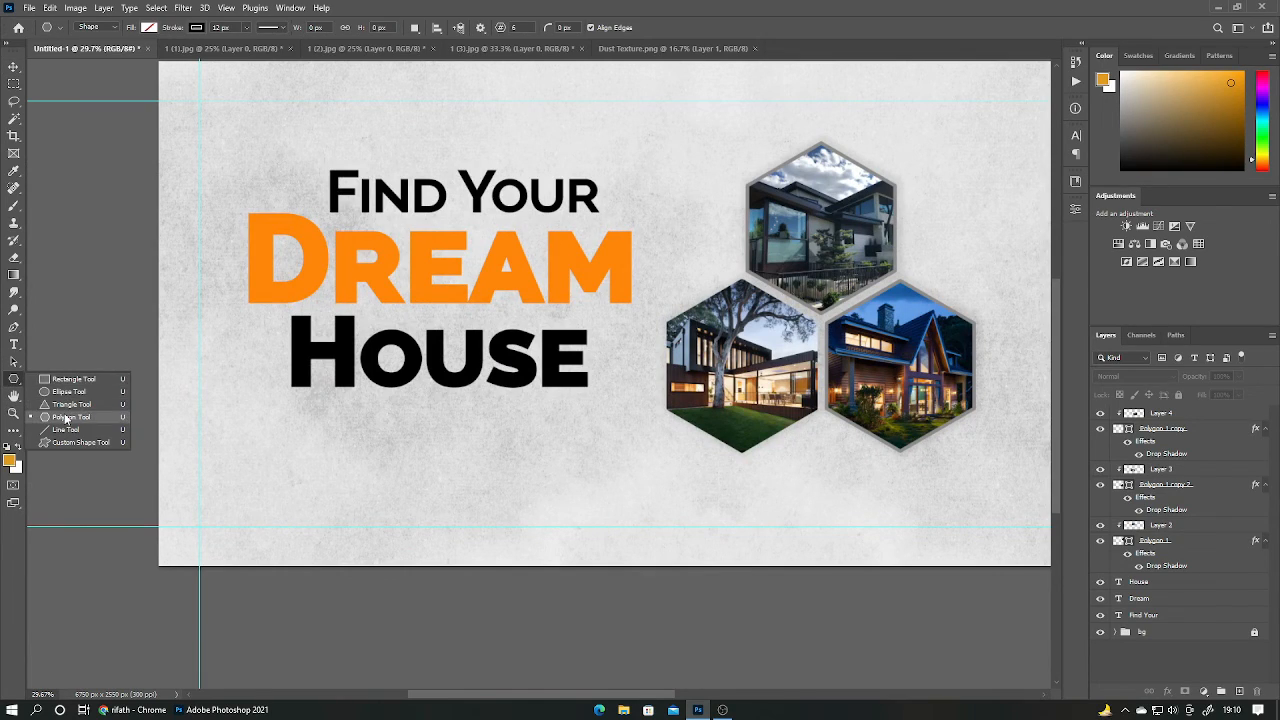
click(65, 417)
mouse_move(160, 430)
mouse_down()
mouse_move(306, 580)
mouse_move(394, 634)
mouse_move(365, 629)
mouse_up()
key(v)
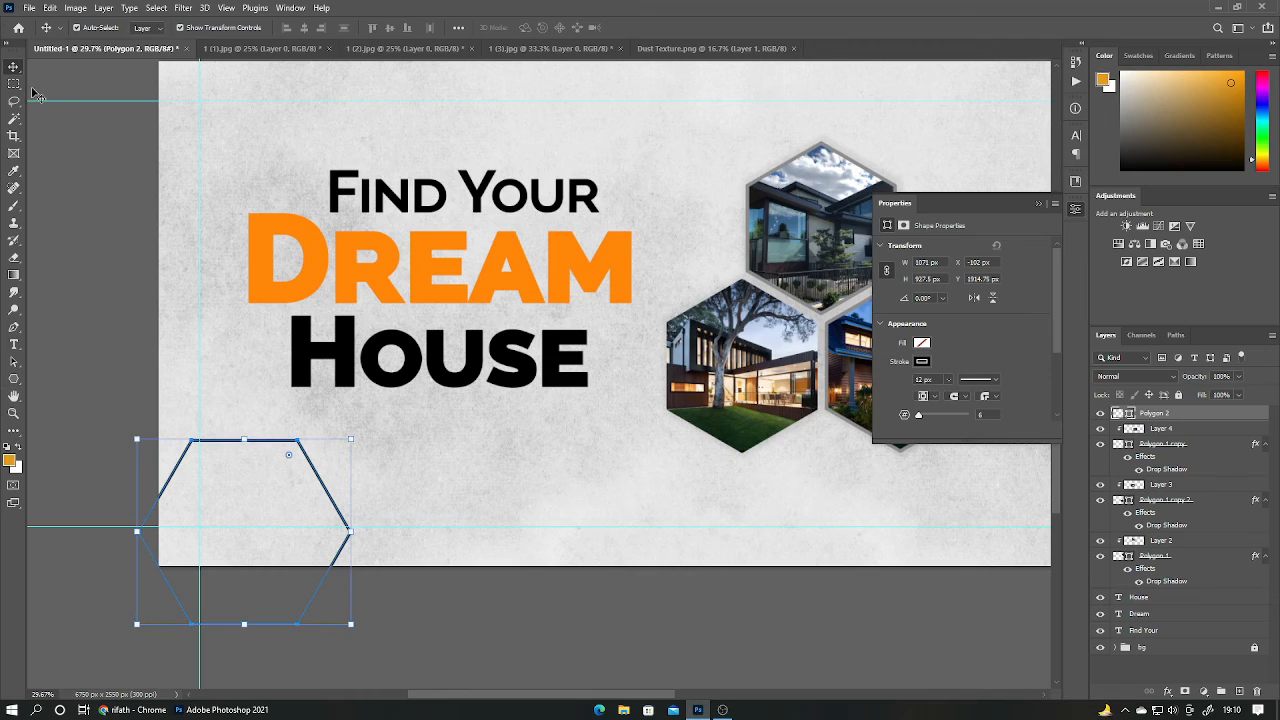
Enlarge the hexagon outline and reposition it so it runs off the banner's lower-left corner.
click(548, 468)
drag(336, 505, 354, 483)
click(466, 601)
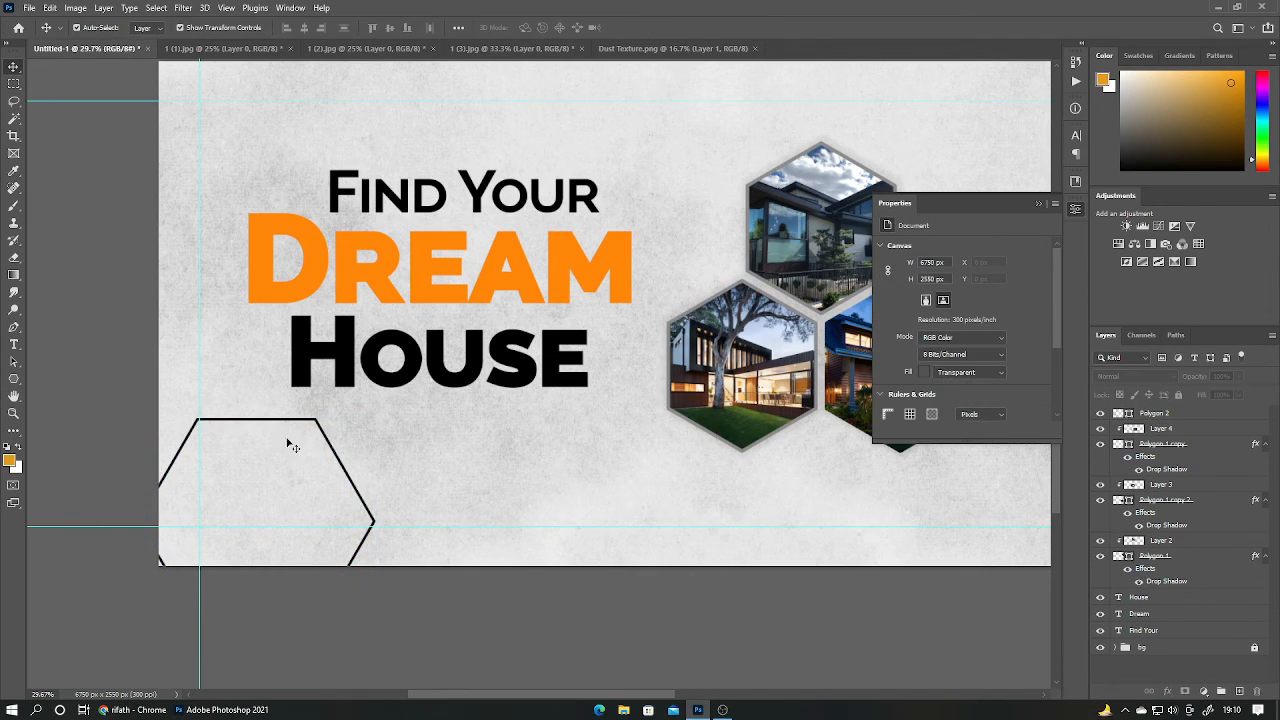
click(327, 437)
drag(272, 551, 264, 556)
click(506, 631)
Draw a rectangle about 623 by 167 px inside the outlined hexagon, at the corner of the margin guides.
scroll(506, 631, up, 5)
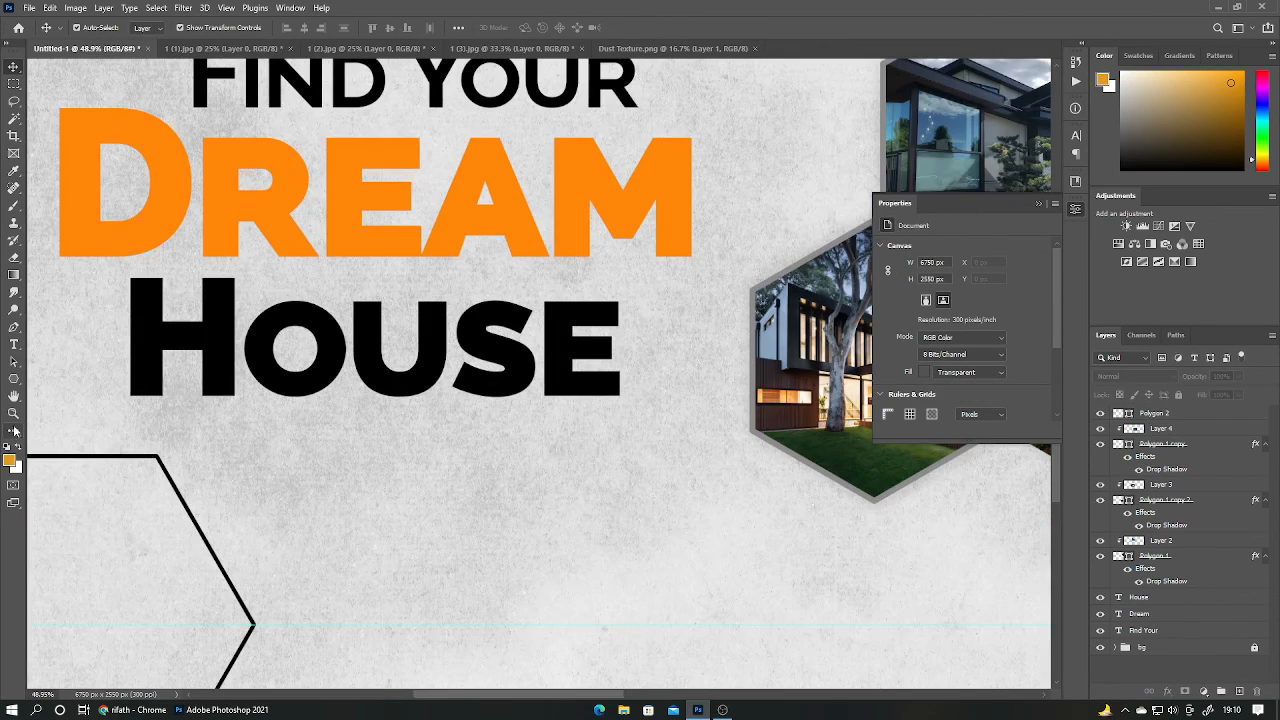
right_click(13, 379)
click(72, 380)
drag(68, 533, 284, 342)
drag(255, 422, 398, 433)
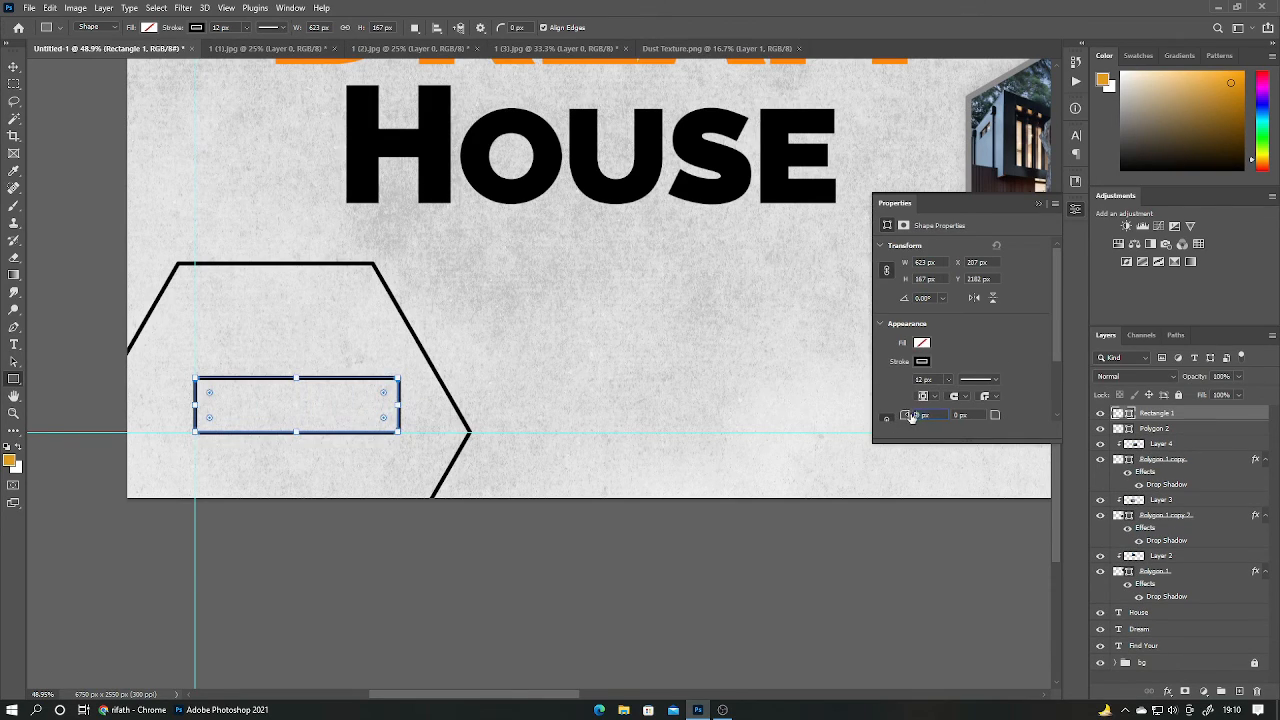
Round the rectangle's corners and fill it with black to make a solid button.
click(922, 343)
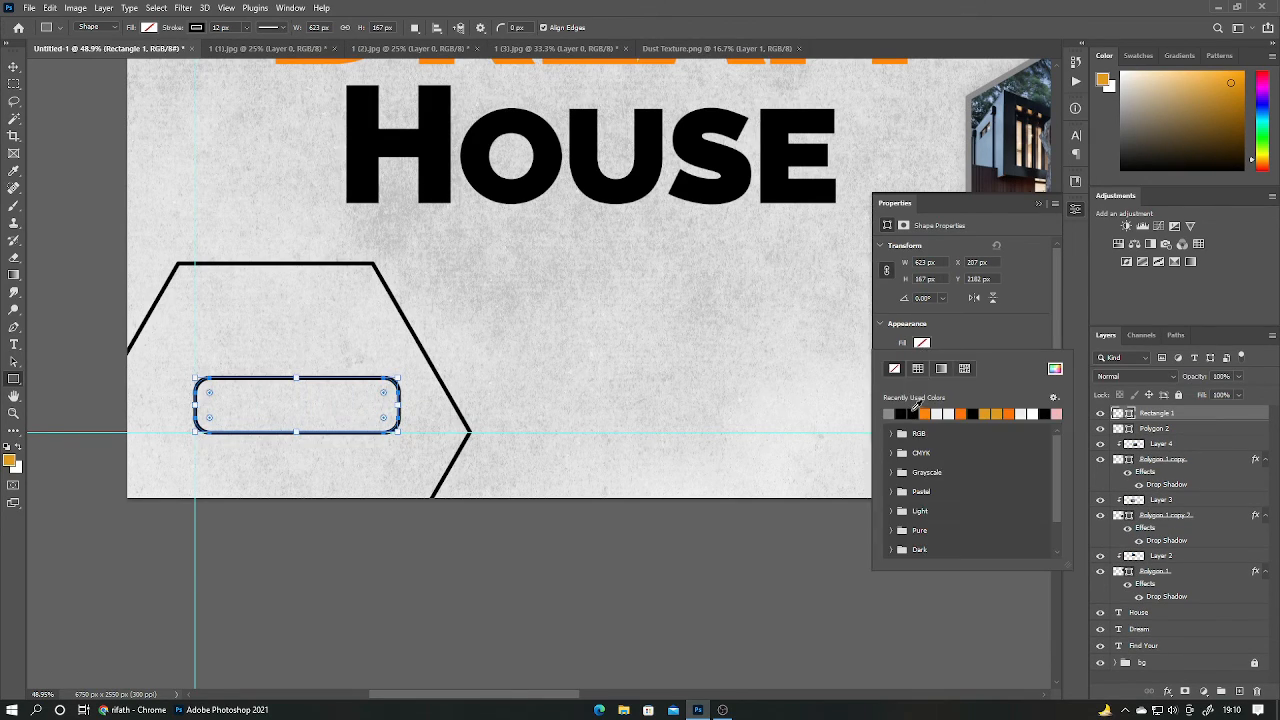
click(888, 414)
click(922, 343)
click(1039, 205)
click(567, 570)
click(680, 298)
Add the text "Book now" on the banner and colour it with the orange sampled from the "Dream" heading.
key(v)
key(t)
click(670, 352)
text(Book now)
key(ctrl+a)
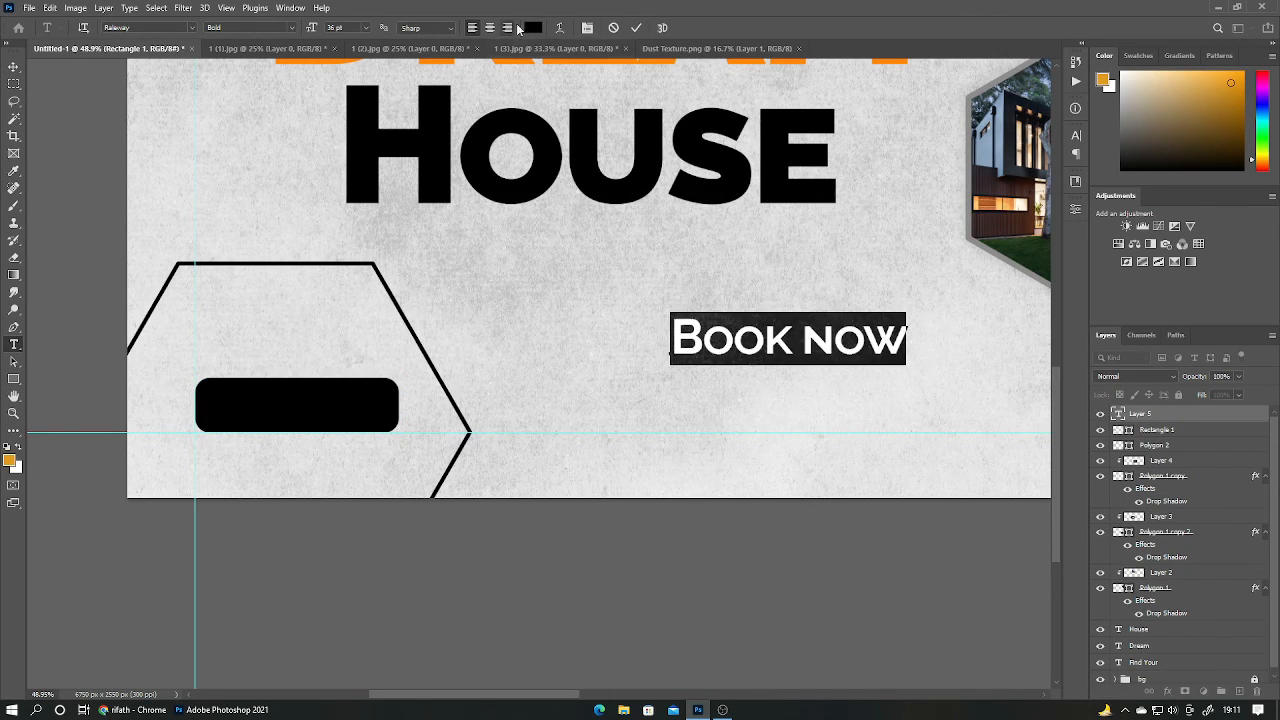
click(533, 27)
click(332, 60)
click(1164, 404)
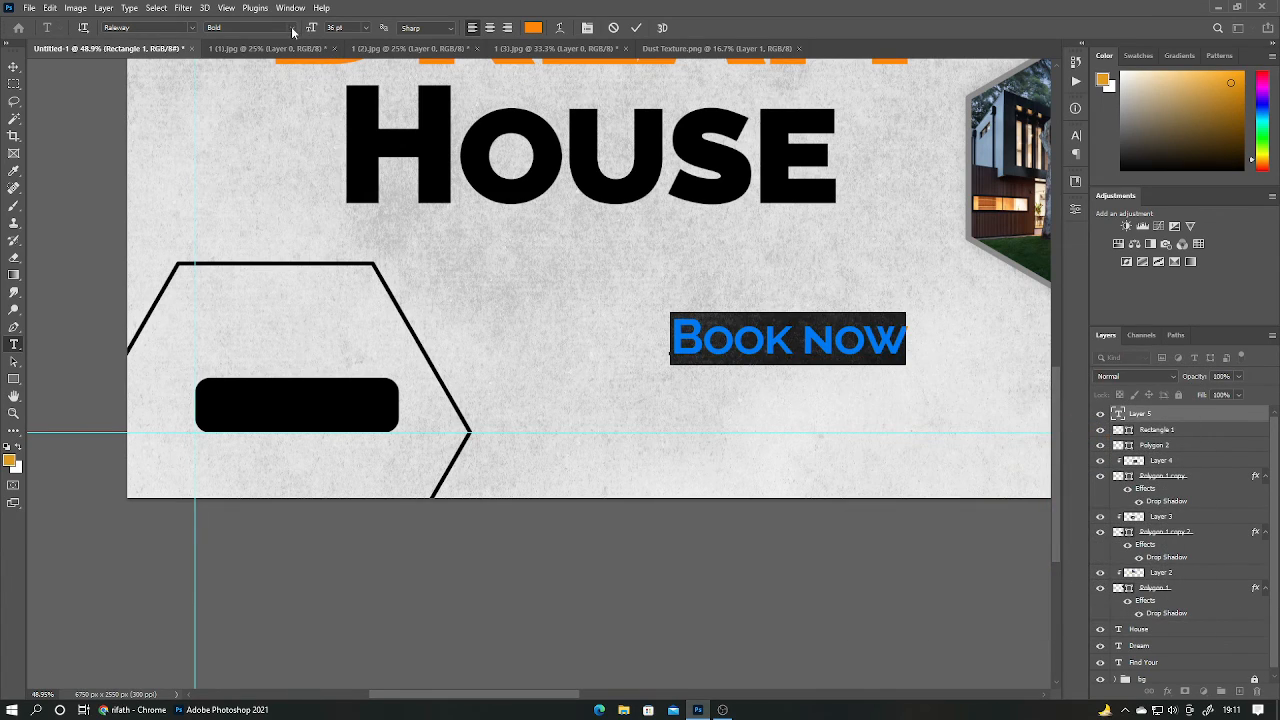
Set the "Book now" text to the Raleway Black weight and move it onto the black button.
click(290, 27)
click(257, 127)
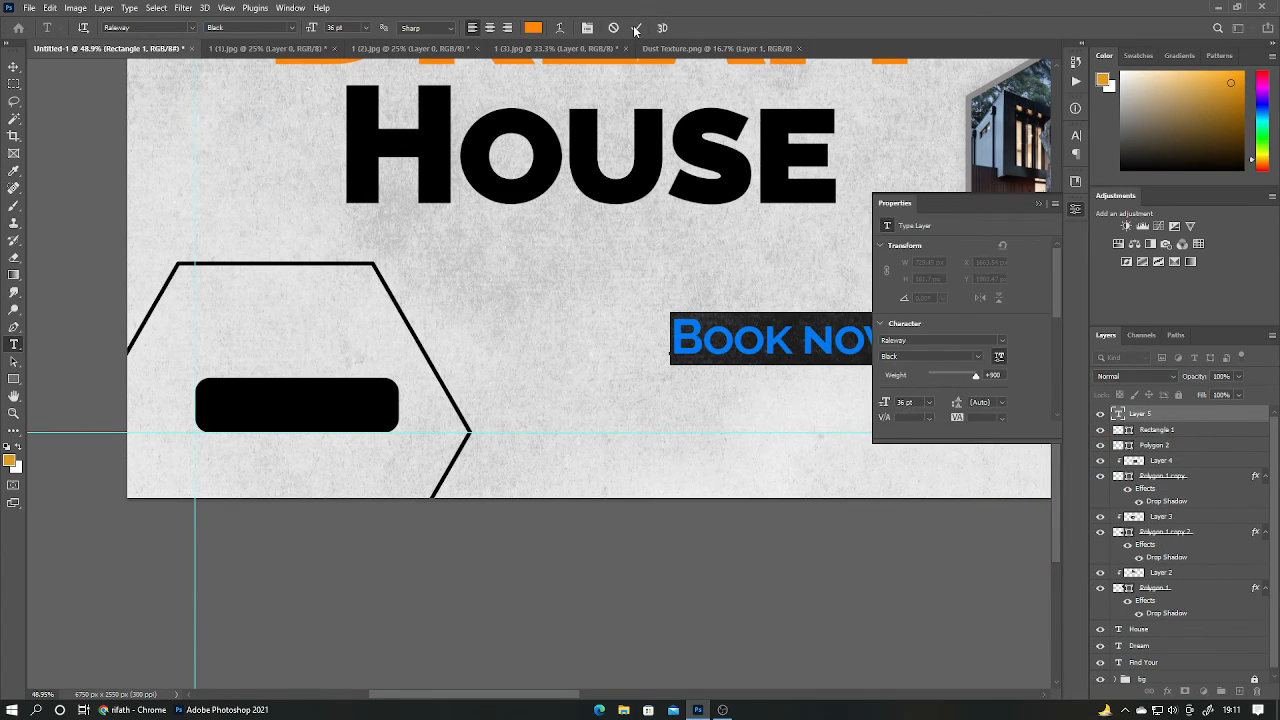
click(636, 27)
key(v)
drag(736, 343, 294, 403)
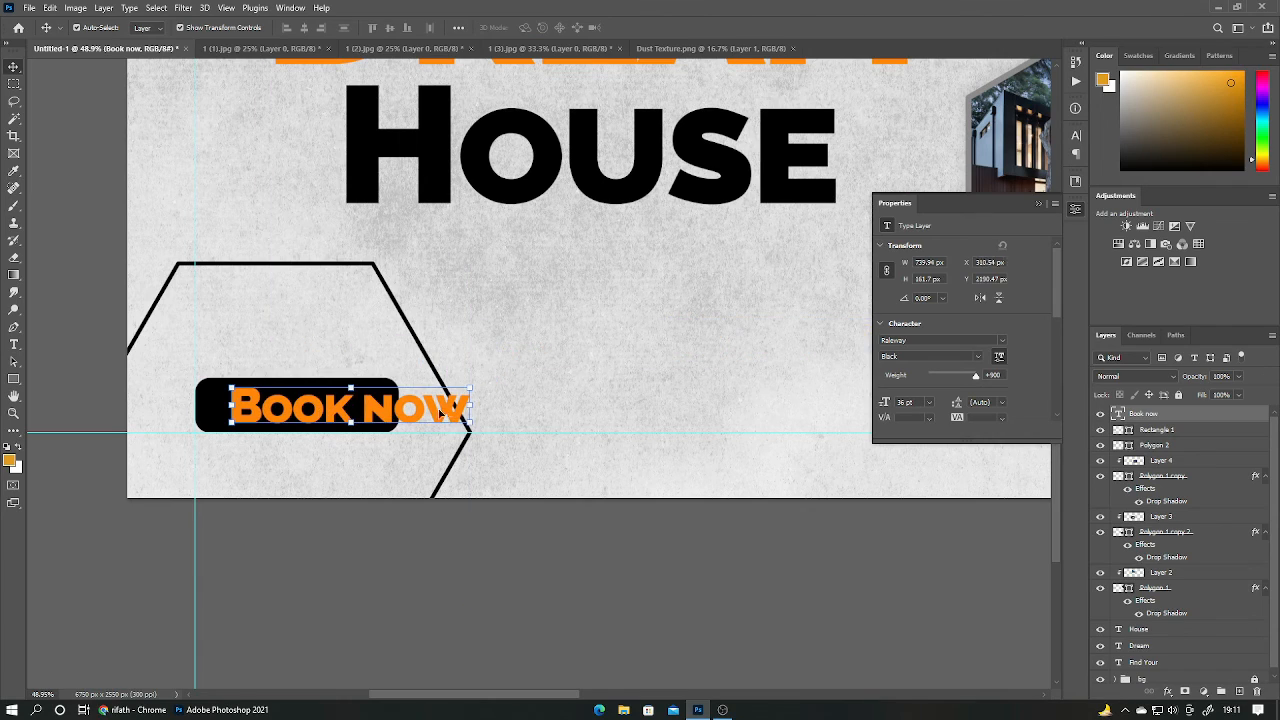
Scale down the "Book now" text so it fits inside the black button with room beside it for an icon.
key(ctrl+t)
drag(471, 401, 327, 405)
click(660, 27)
click(589, 563)
Open right-arrow-button.png and fill its arrow shape with the orange foreground colour.
click(29, 8)
click(52, 35)
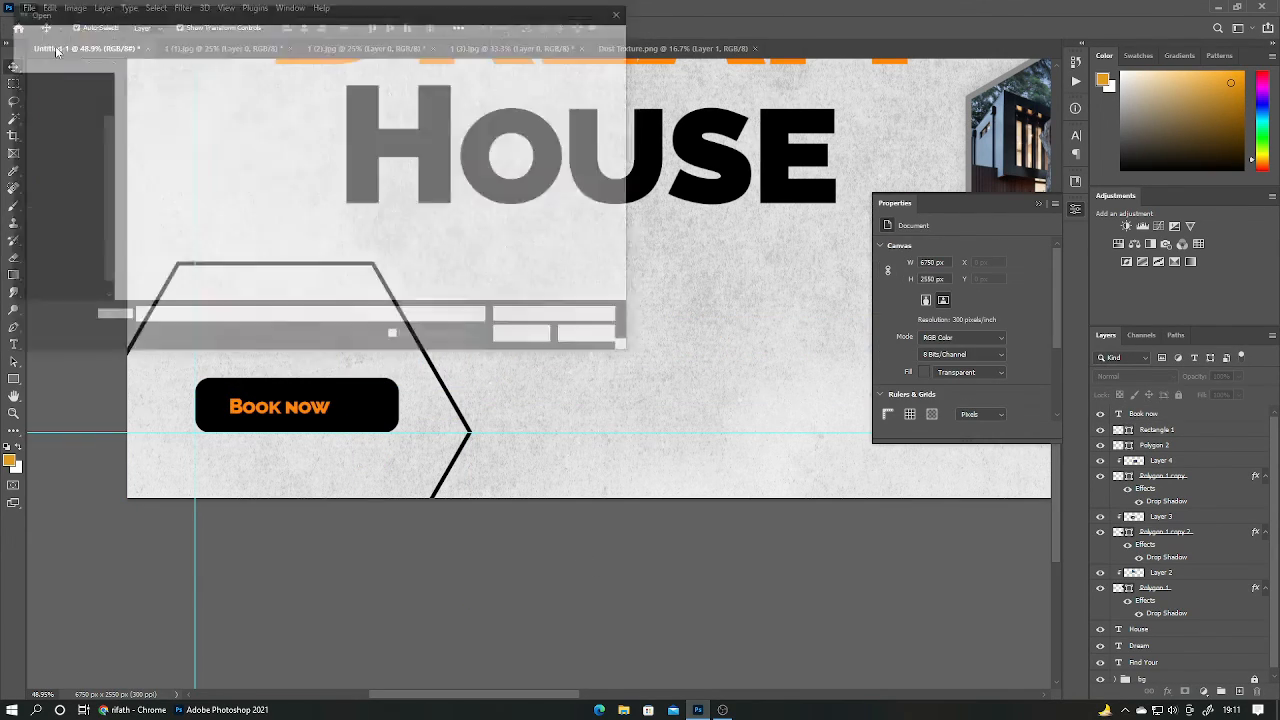
click(55, 170)
double_click(162, 122)
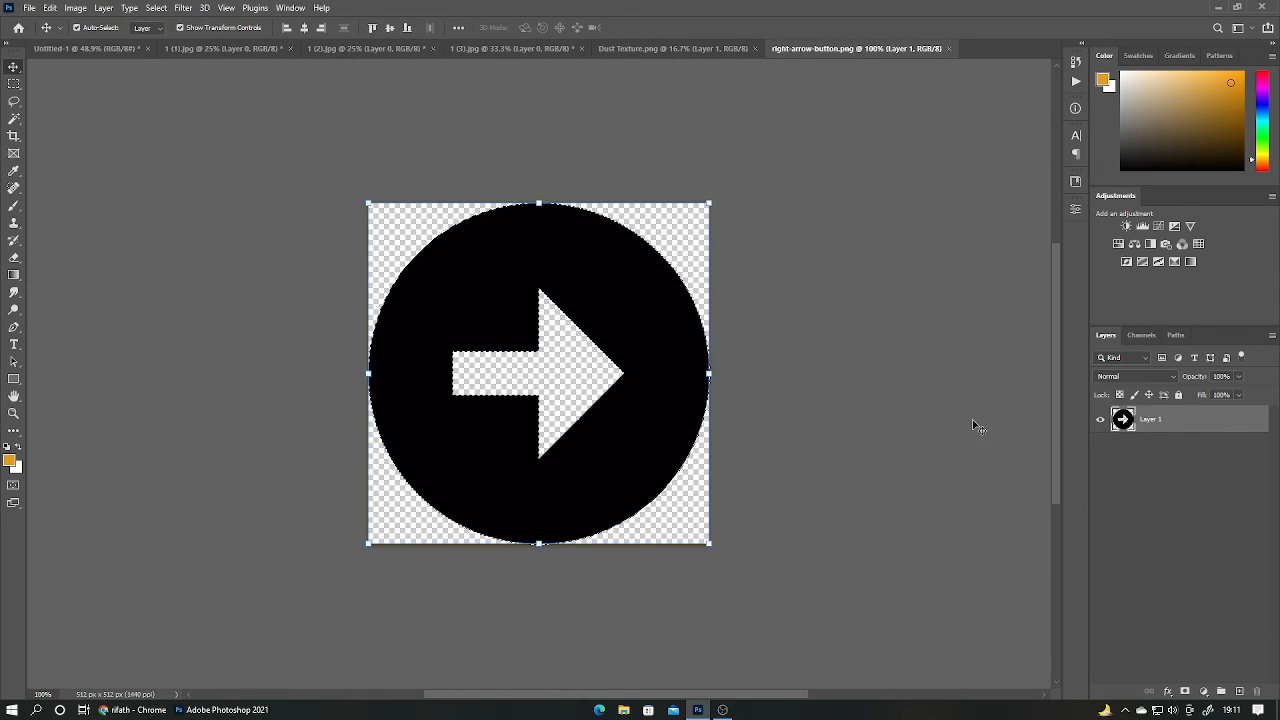
key(alt+BackSpace)
click(934, 511)
Bring the orange arrow icon into the banner, scale it down and place it beside "Book now" inside the button.
drag(457, 431, 341, 574)
drag(465, 547, 272, 604)
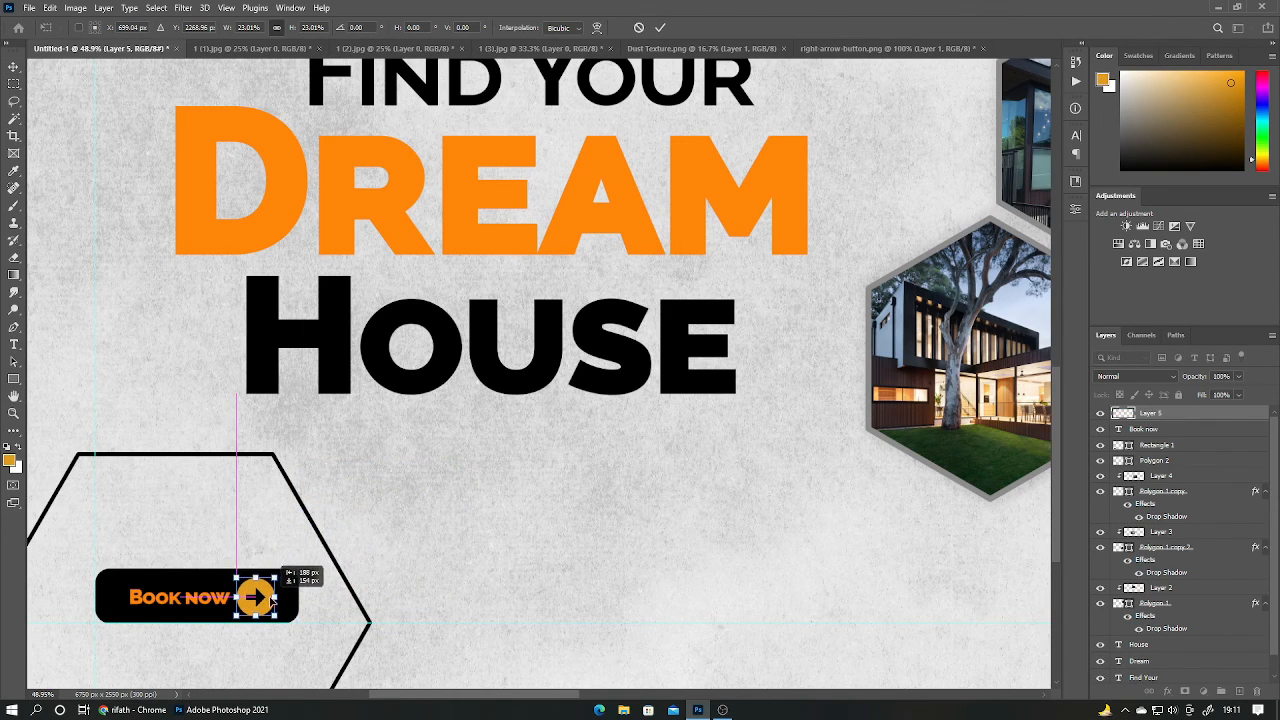
scroll(272, 602, up, 5)
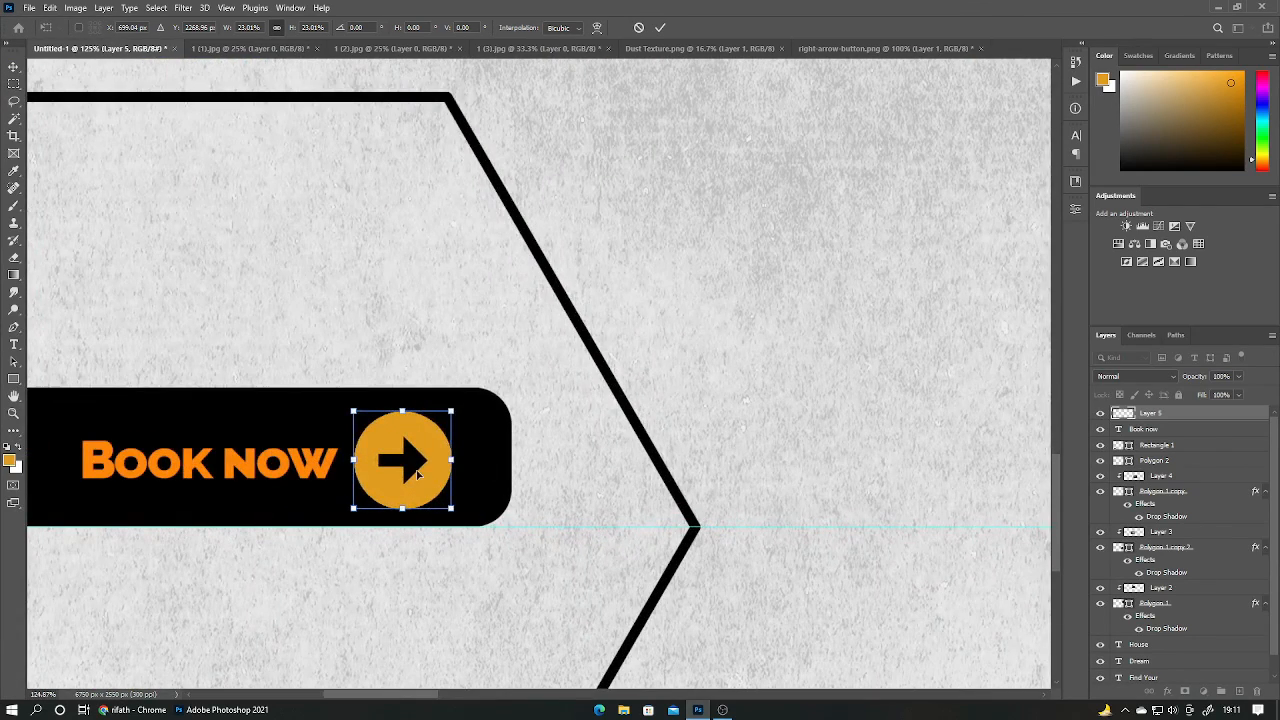
drag(417, 475, 450, 460)
click(660, 33)
Enlarge the "Book now" text to about 115% so it fills the space beside the arrow icon.
click(280, 476)
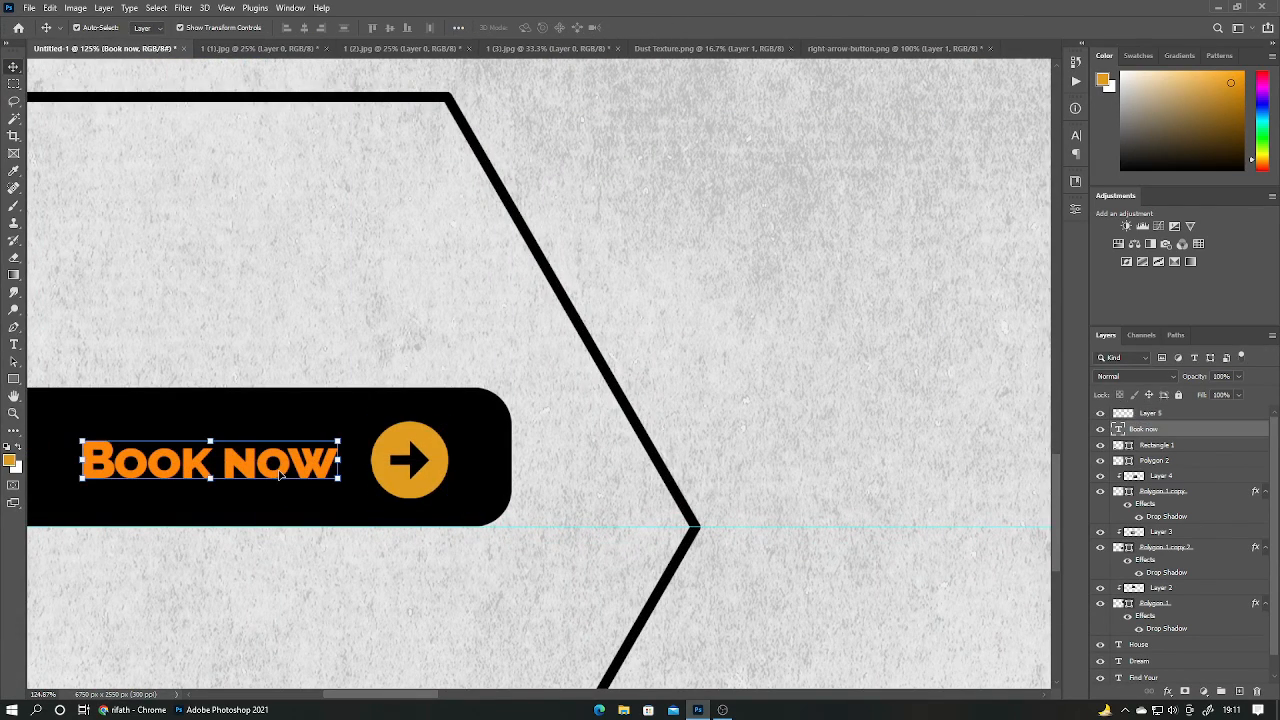
drag(76, 459, 42, 460)
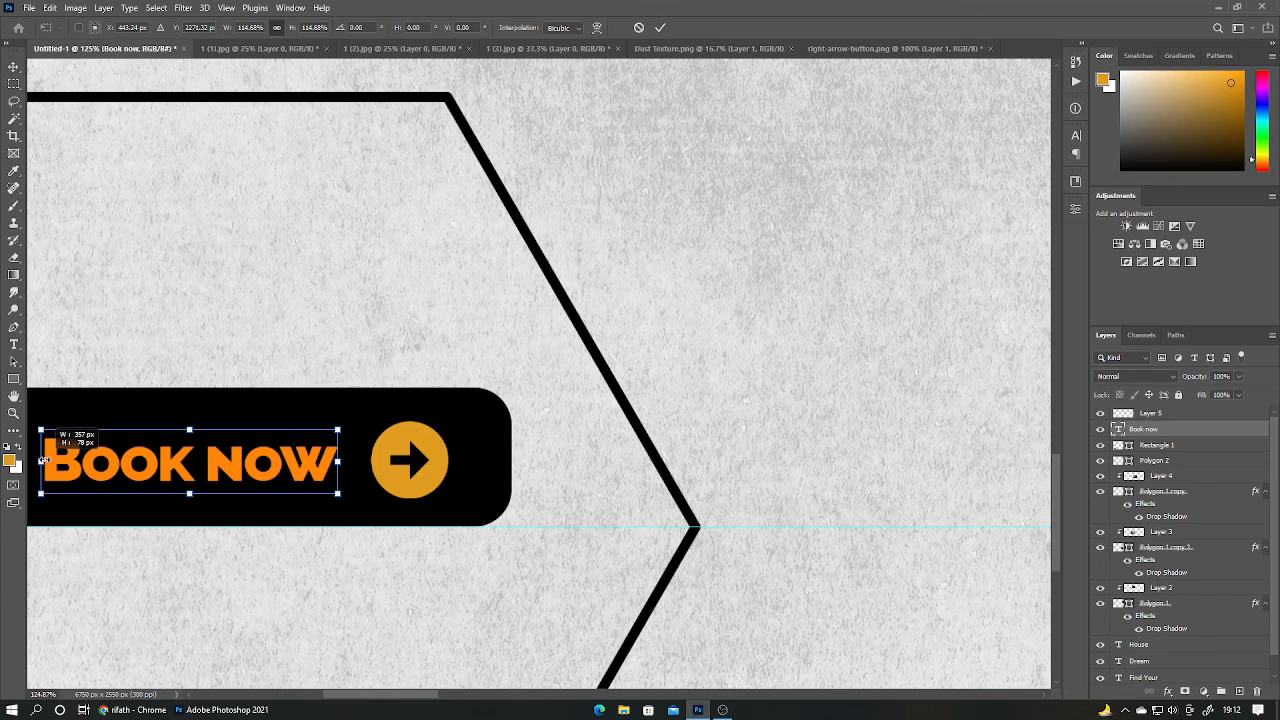
click(658, 27)
Draw an unfilled circle about 142 px wide with a 12 px black stroke to the right of the hexagon photos.
key(ctrl+0)
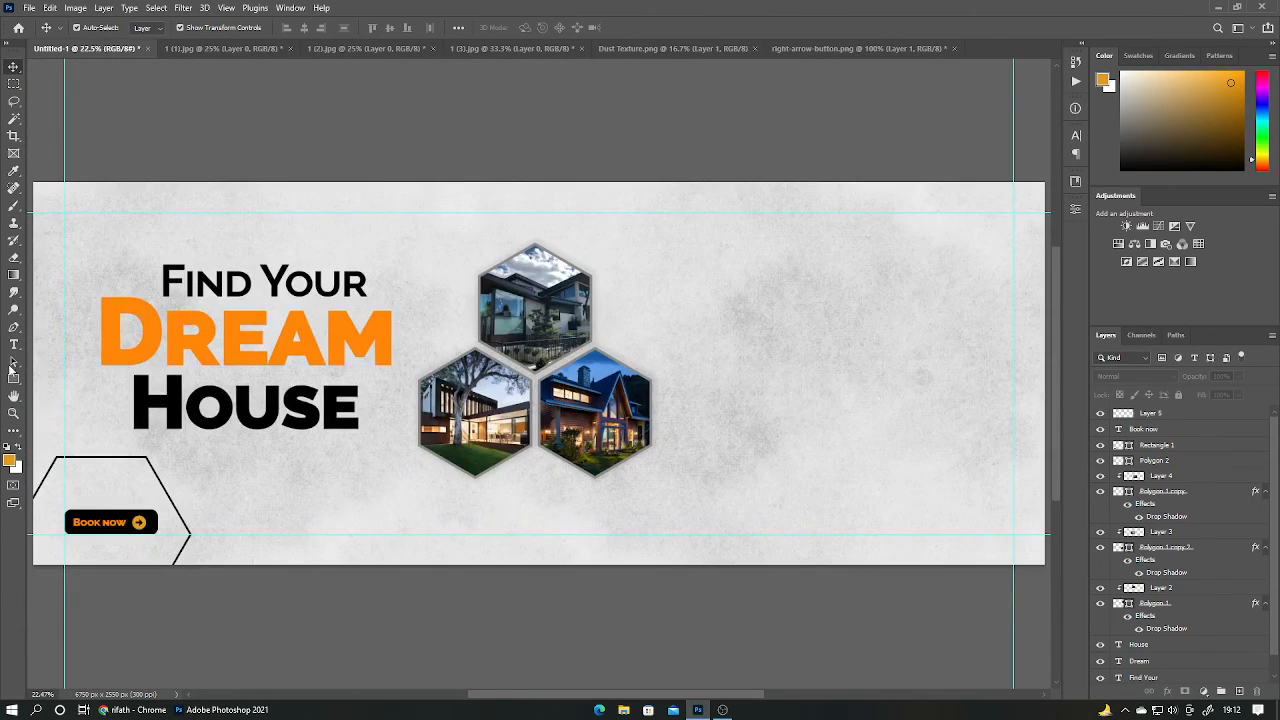
right_click(13, 378)
click(62, 382)
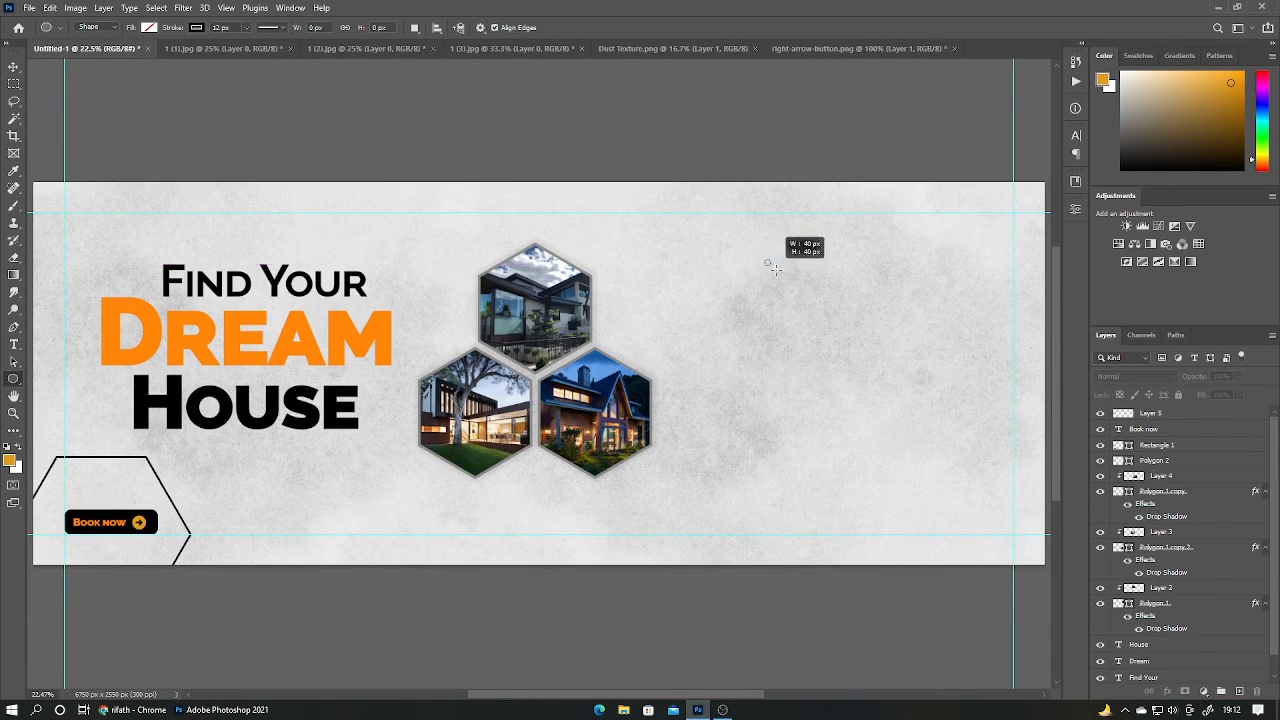
drag(785, 280, 786, 282)
Place the home icon image as an embedded object in the banner and rasterize its layer.
click(29, 8)
click(63, 284)
scroll(55, 180, down, 3)
click(68, 254)
double_click(174, 113)
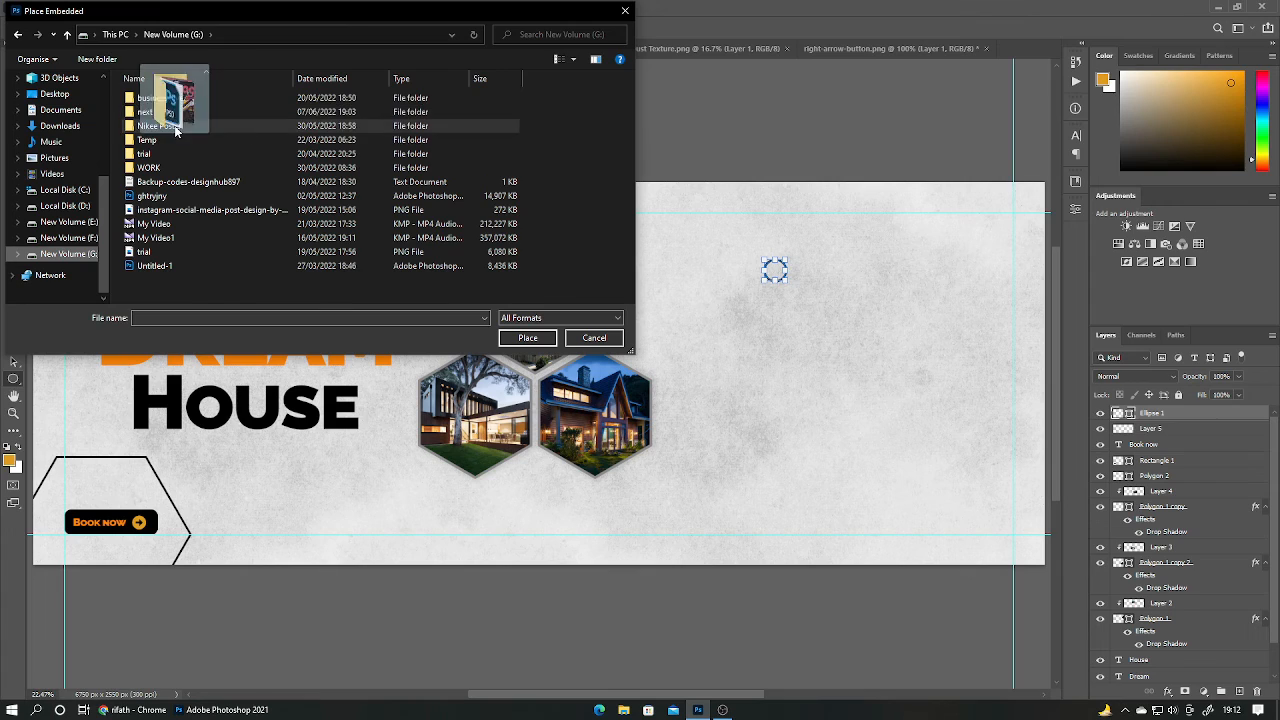
double_click(523, 122)
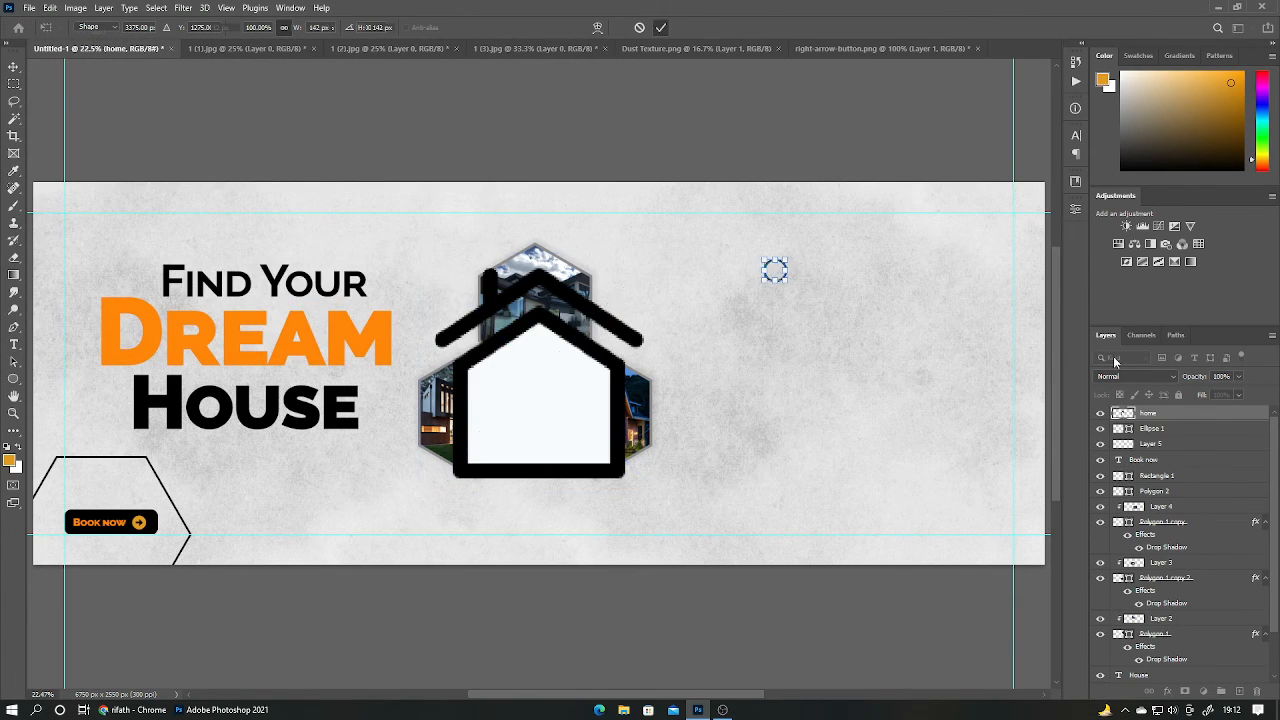
key(Return)
right_click(1168, 417)
click(1008, 368)
Erase the home icon's white interior with the Magic Eraser and fill its outline with the orange foreground colour.
key(e)
right_click(12, 259)
click(70, 293)
click(605, 401)
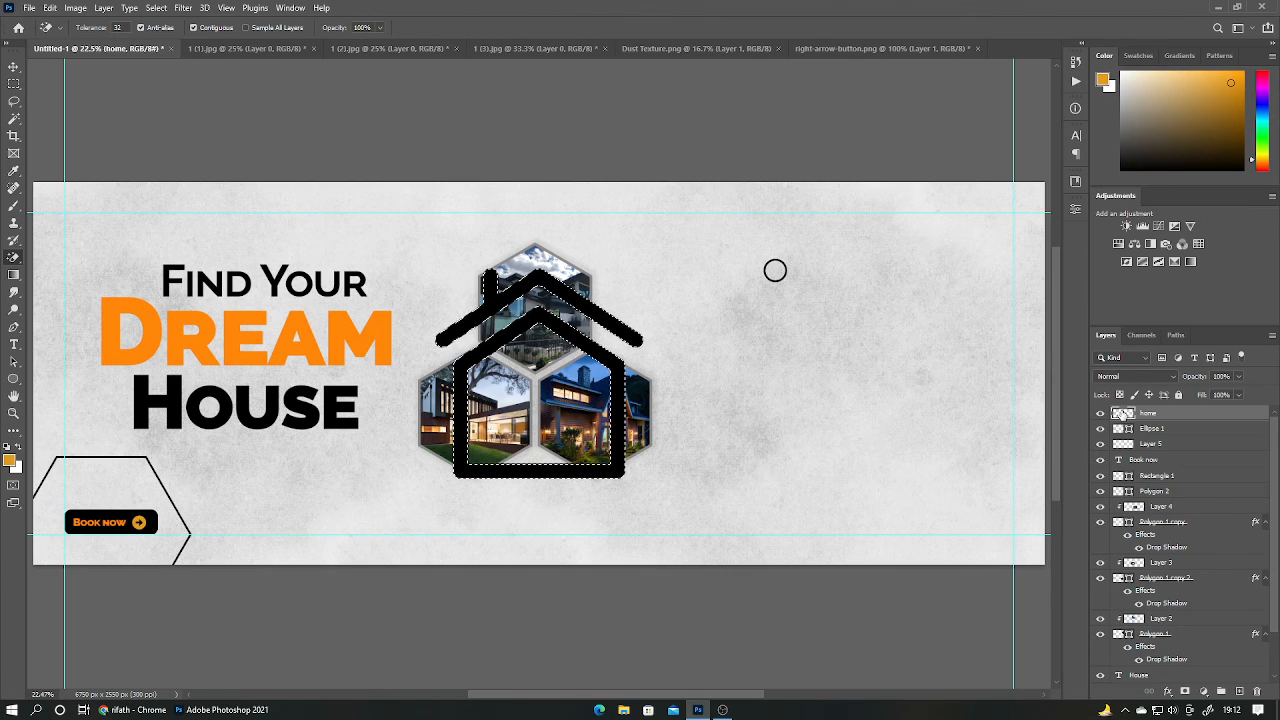
key(ctrl+i)
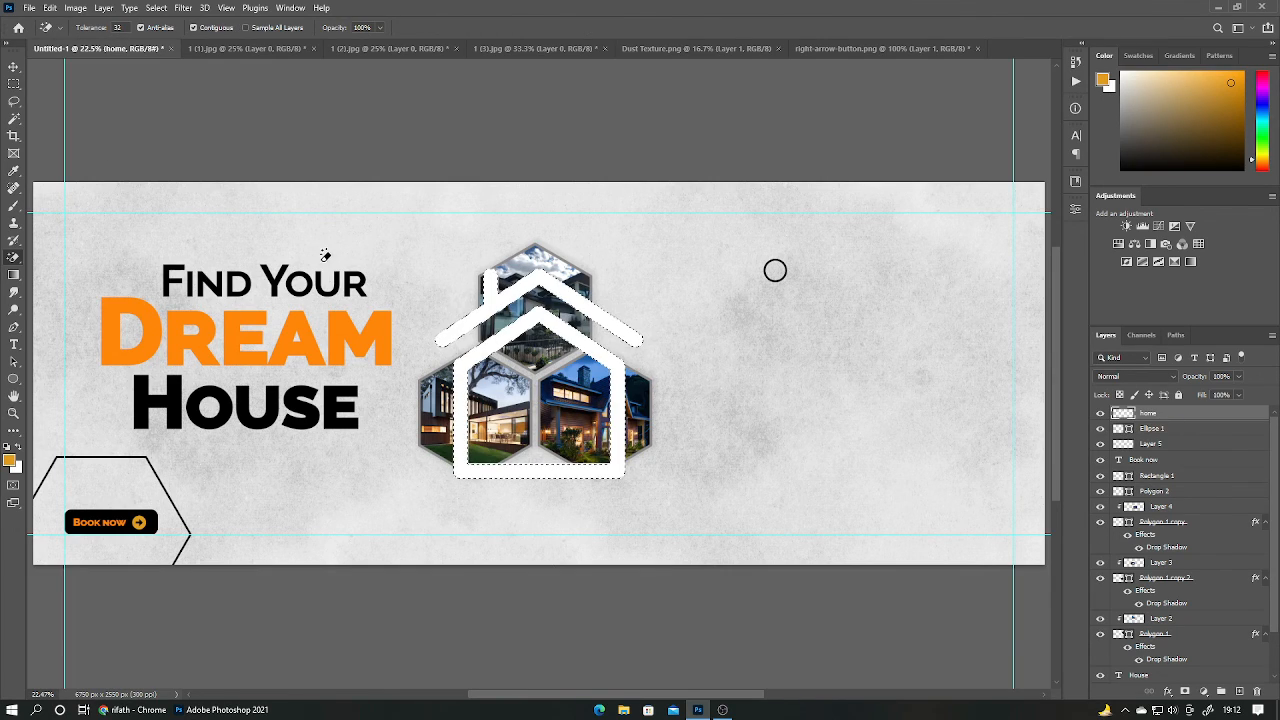
key(alt+BackSpace)
Scale the home icon to about 14% and place it at the banner's upper-right margin guides.
key(ctrl+t)
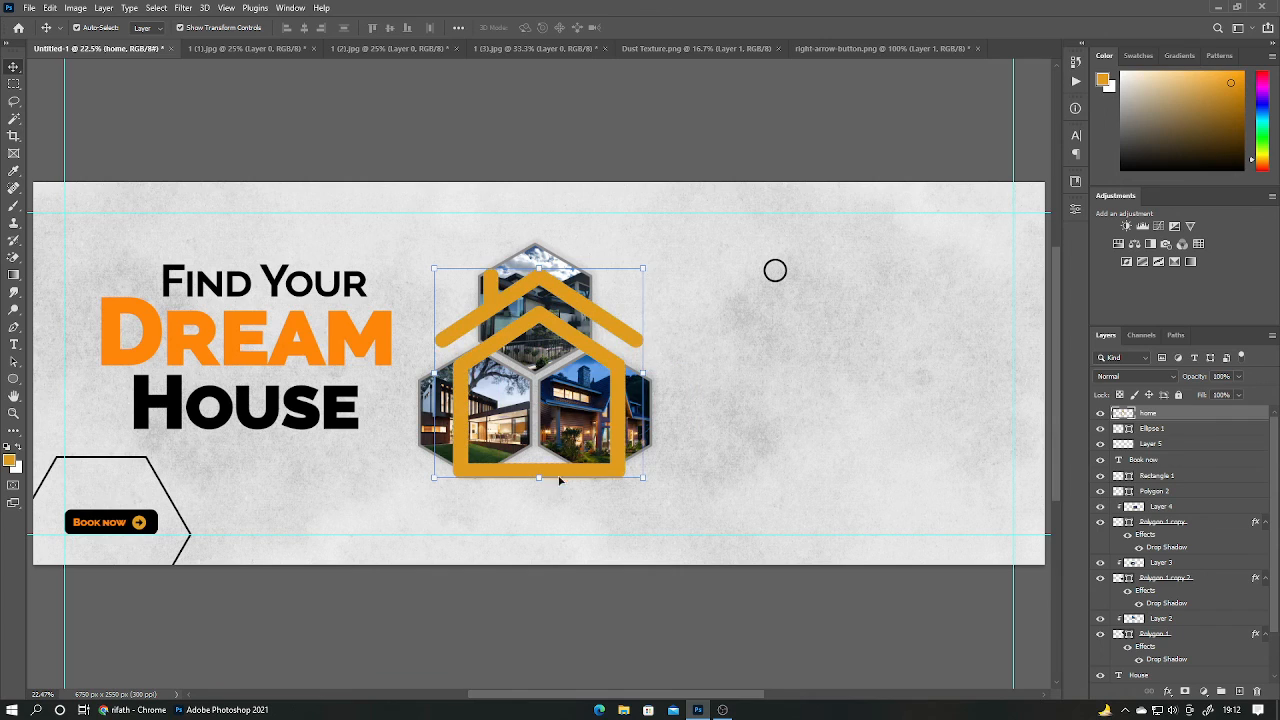
drag(628, 461, 989, 232)
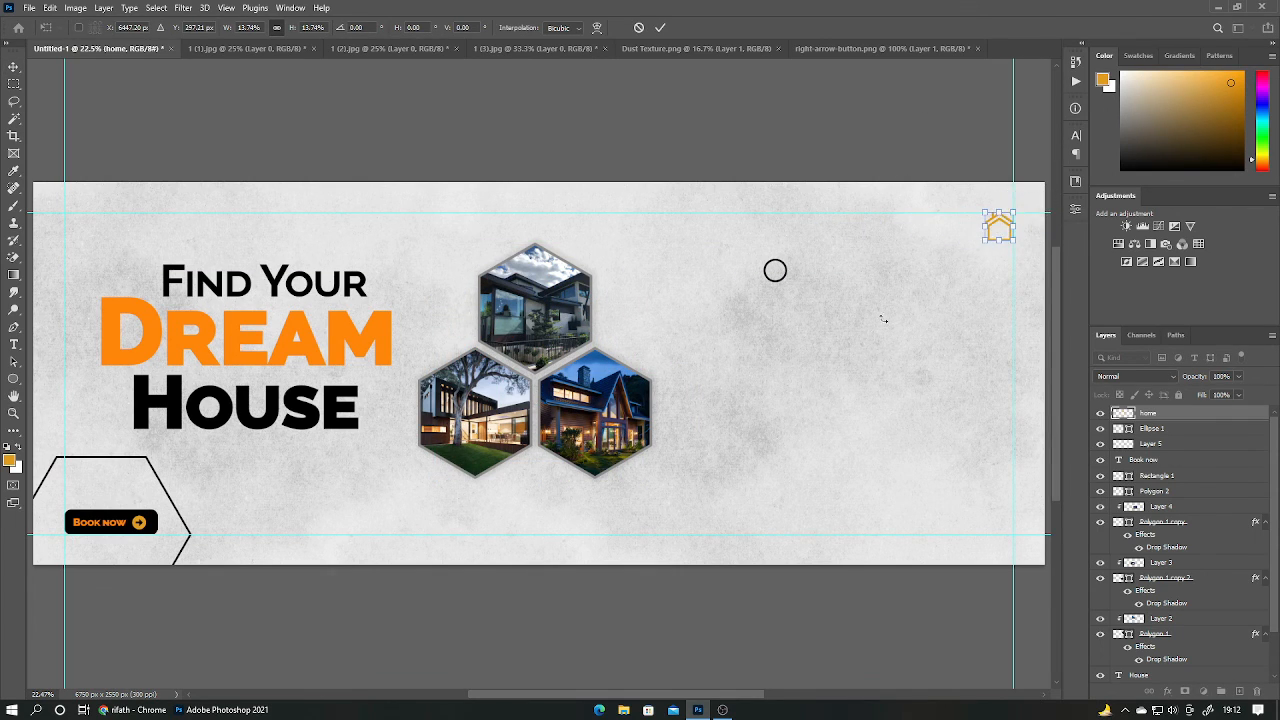
scroll(884, 345, up, 8)
key(alt+space)
click(881, 353)
drag(800, 146, 516, 431)
Add the orange text "Logo here" beside the home icon in the banner's upper-right area.
key(t)
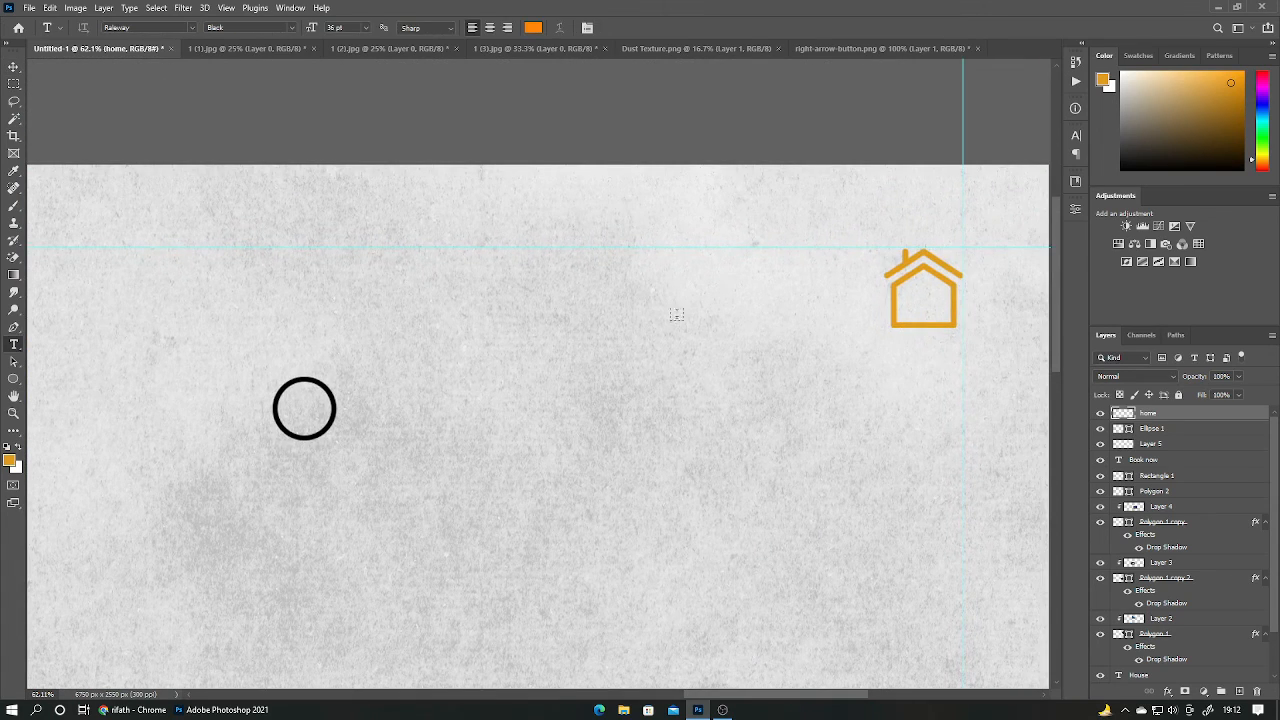
click(639, 293)
text(Logo her)
key(ctrl+a)
click(533, 28)
click(1190, 428)
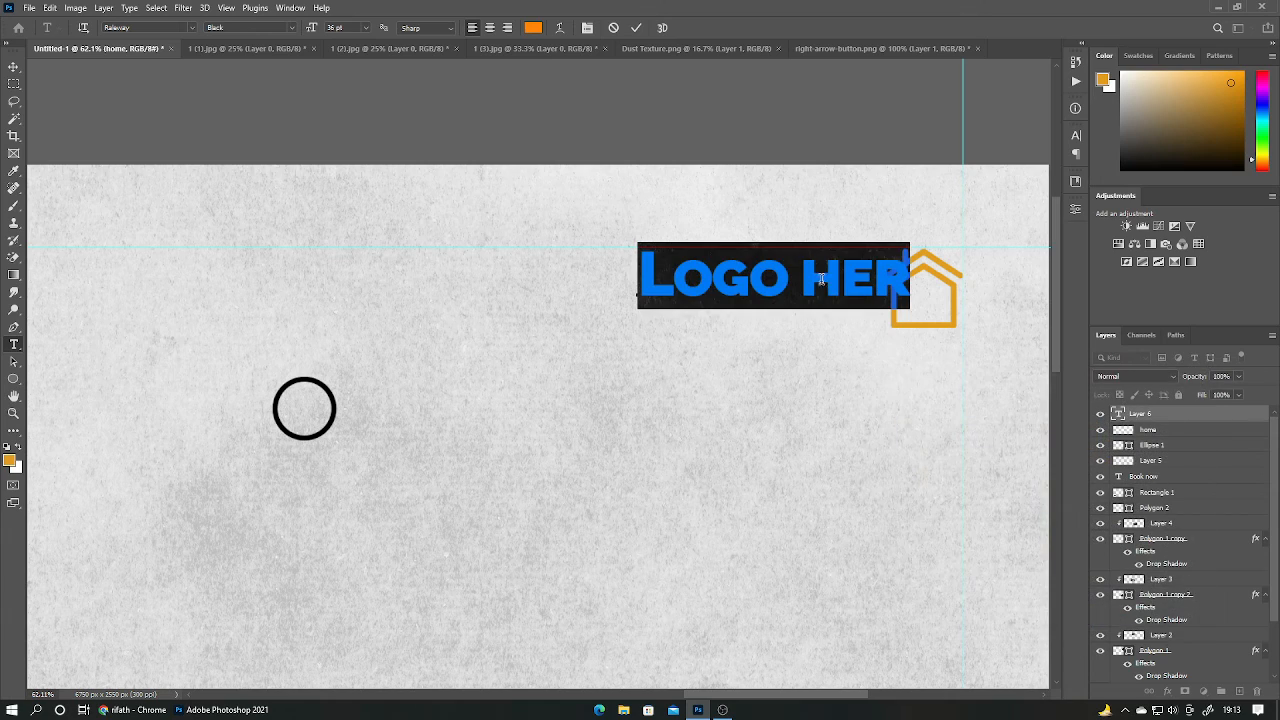
click(906, 282)
Colour the word "here" in the logo text black.
drag(805, 281, 1056, 276)
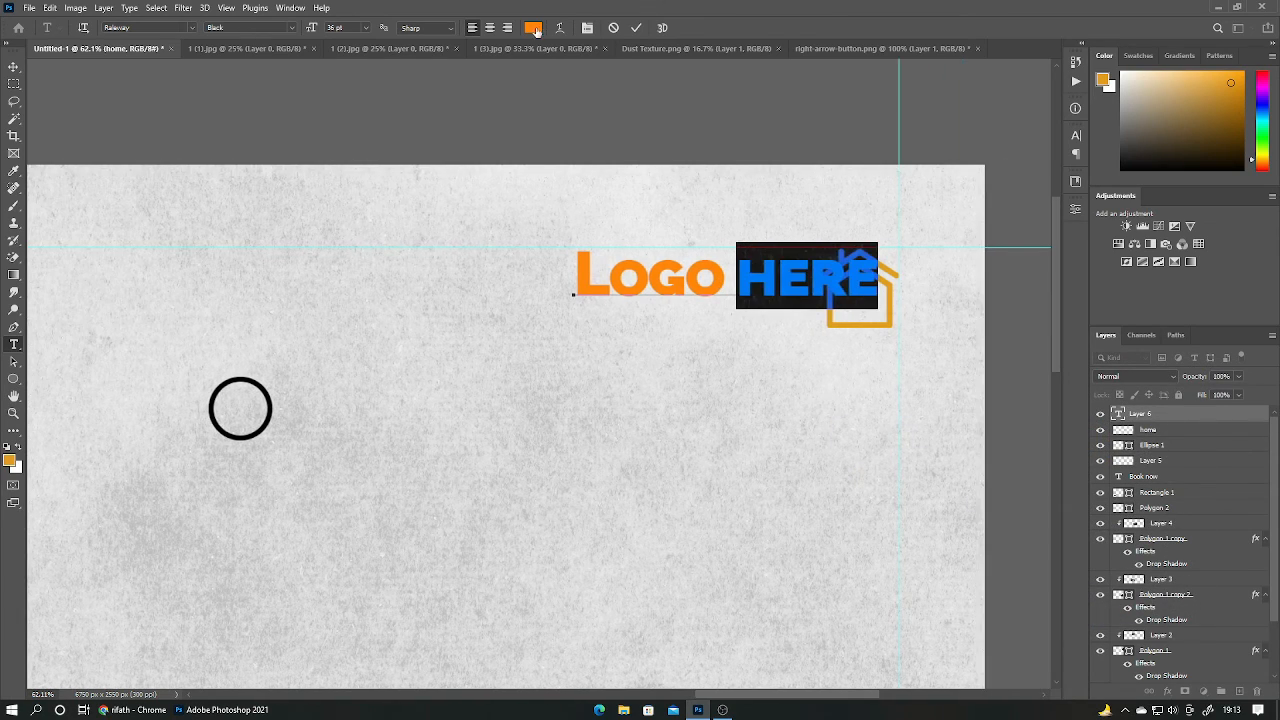
click(538, 30)
click(864, 580)
click(1163, 405)
Scale down the "Logo here" text and position it just left of the home icon.
click(14, 66)
drag(735, 284, 726, 285)
drag(511, 278, 553, 280)
click(661, 28)
Duplicate the "Logo here" text directly below itself and replace the copy's wording with "Tagline".
drag(744, 287, 744, 318)
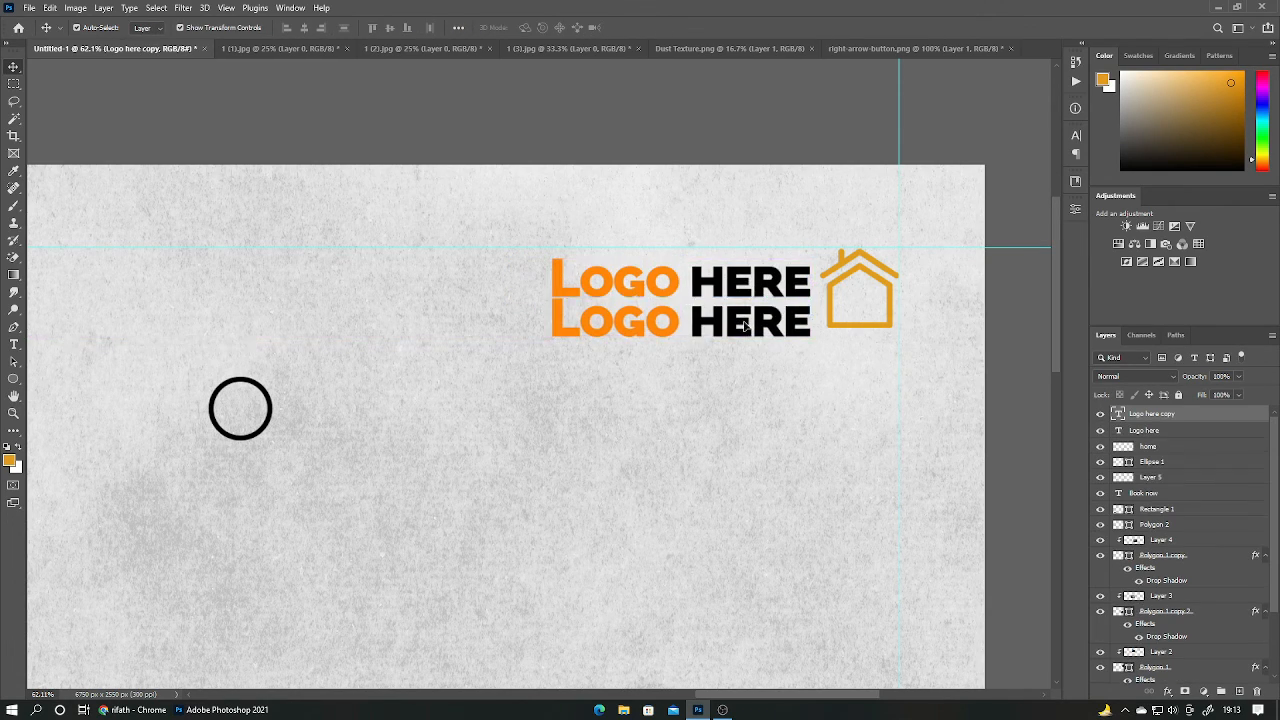
double_click(744, 318)
text(TAGLIN)
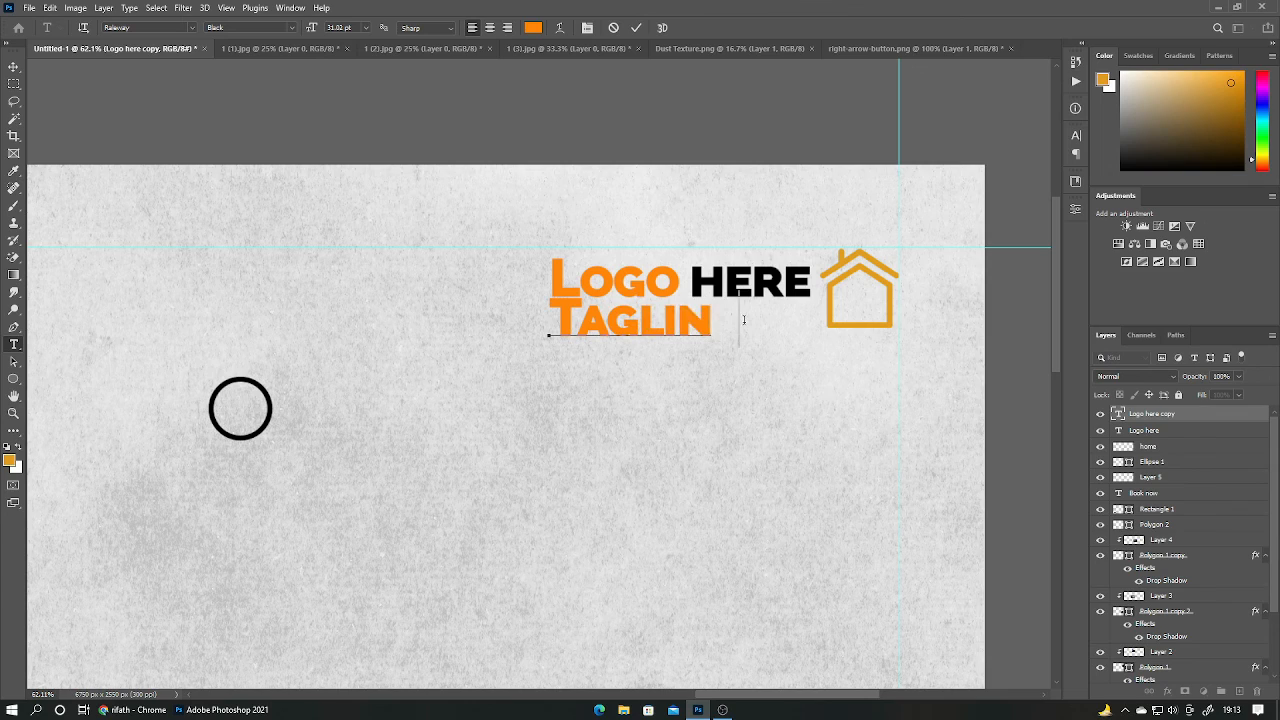
Set the "Tagline" text to the Bold weight.
key(ctrl+a)
click(292, 29)
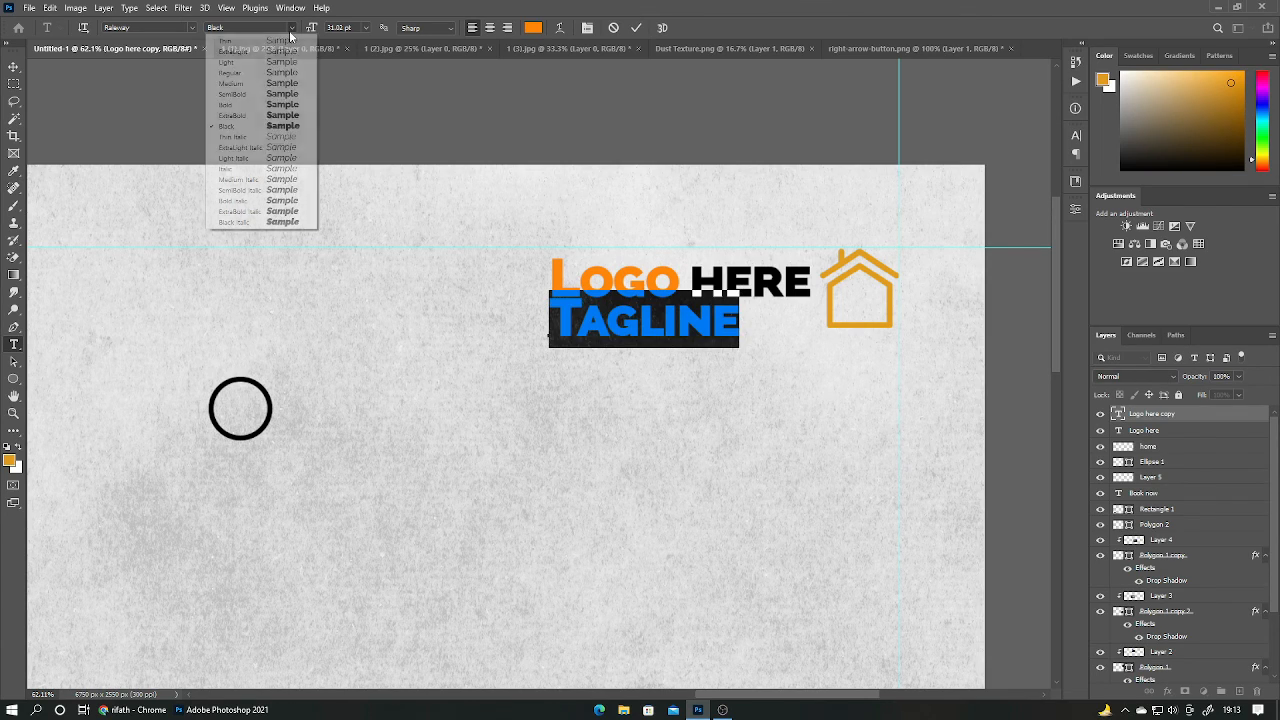
click(269, 105)
key(ctrl+Return)
key(v)
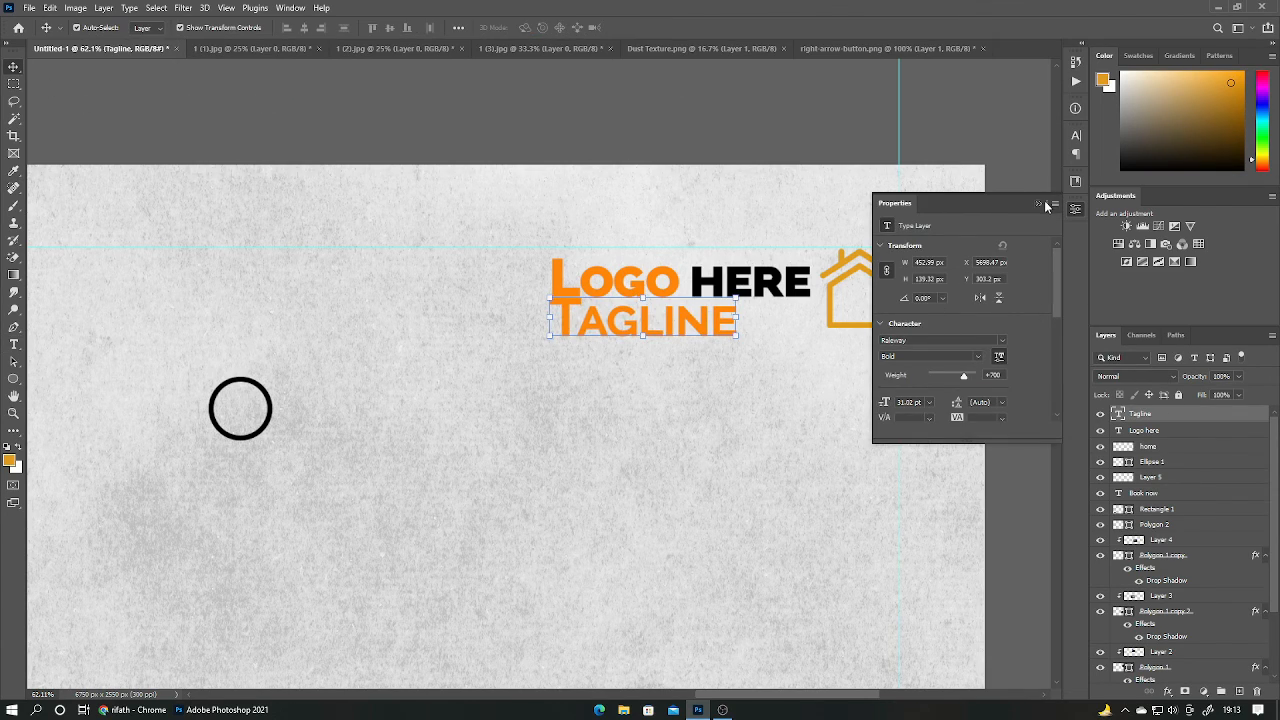
Colour the "Tagline" text with the black sampled from the word "here".
key(t)
click(533, 28)
click(790, 284)
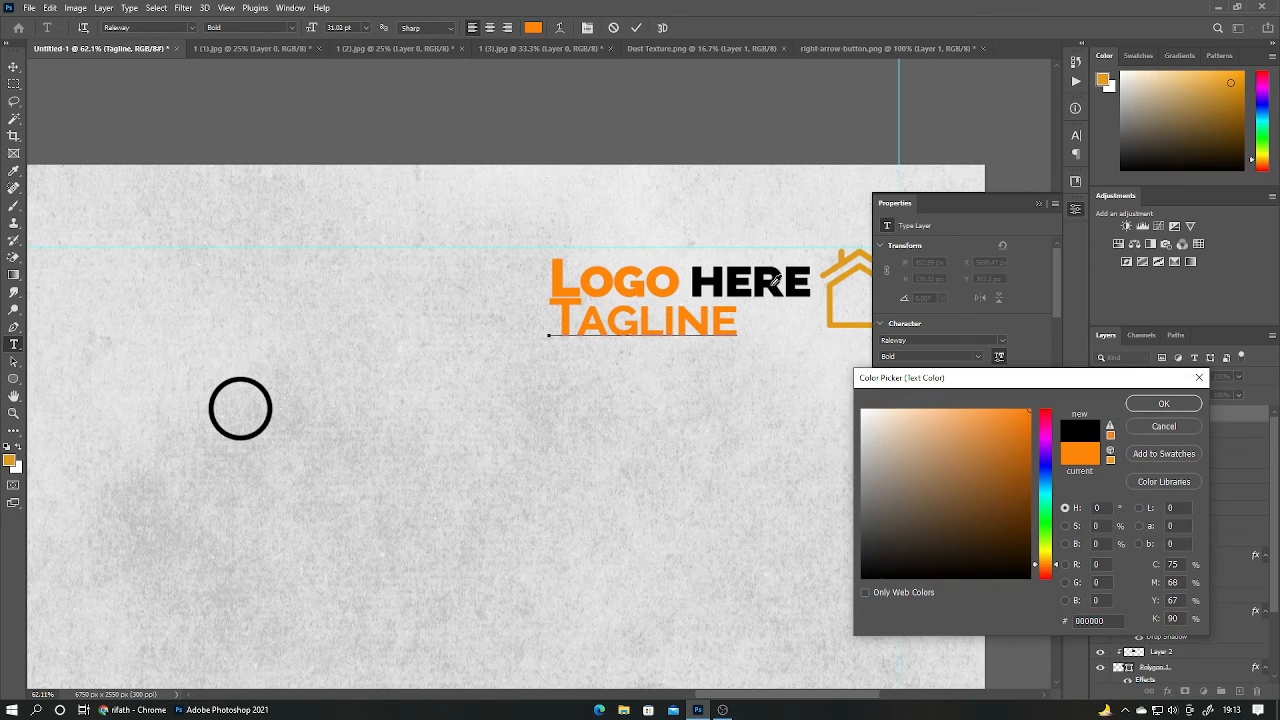
click(1164, 403)
key(ctrl+Return)
key(v)
scroll(524, 385, up, 1)
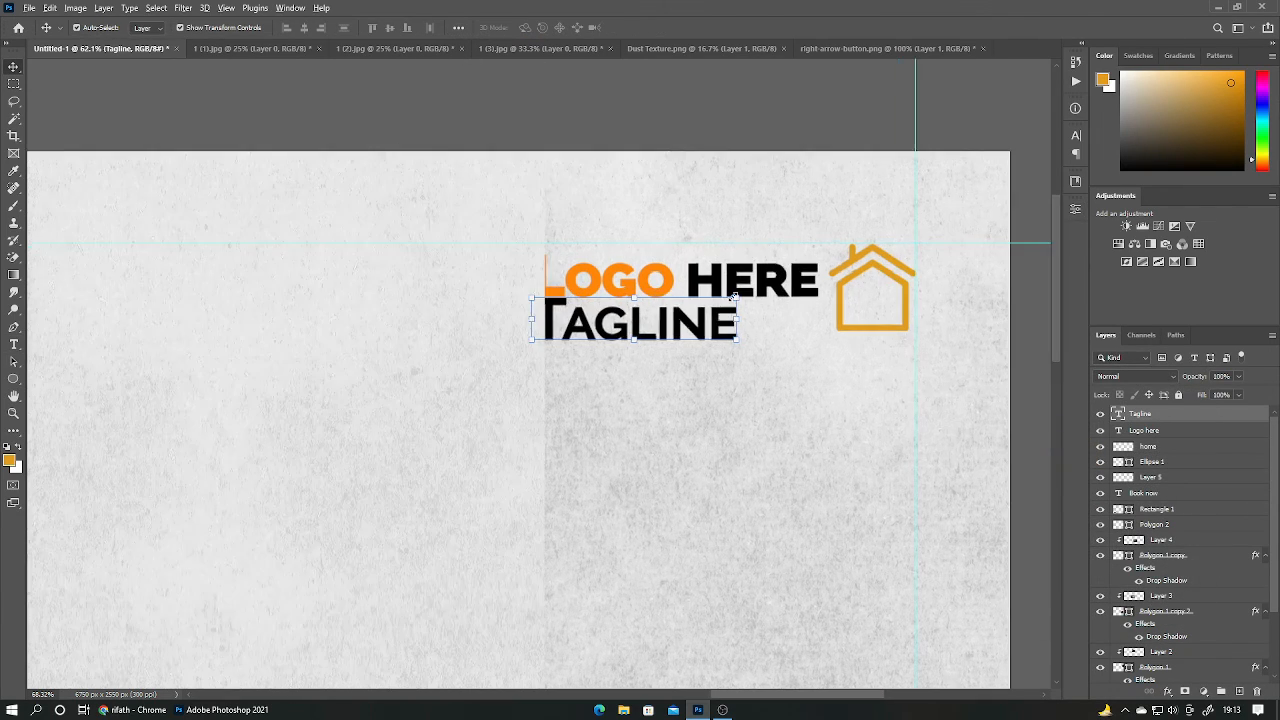
Shrink and centre the "Tagline" text beneath the logo wording, and group all the logo elements as "logo".
drag(531, 362, 688, 361)
key(Return)
drag(515, 279, 930, 378)
key(ctrl+g)
text(logo)
key(Return)
click(703, 526)
Group the three hexagon shapes with their clipped house photos and name the group "image and shape".
drag(358, 423, 826, 417)
scroll(687, 460, down, 6)
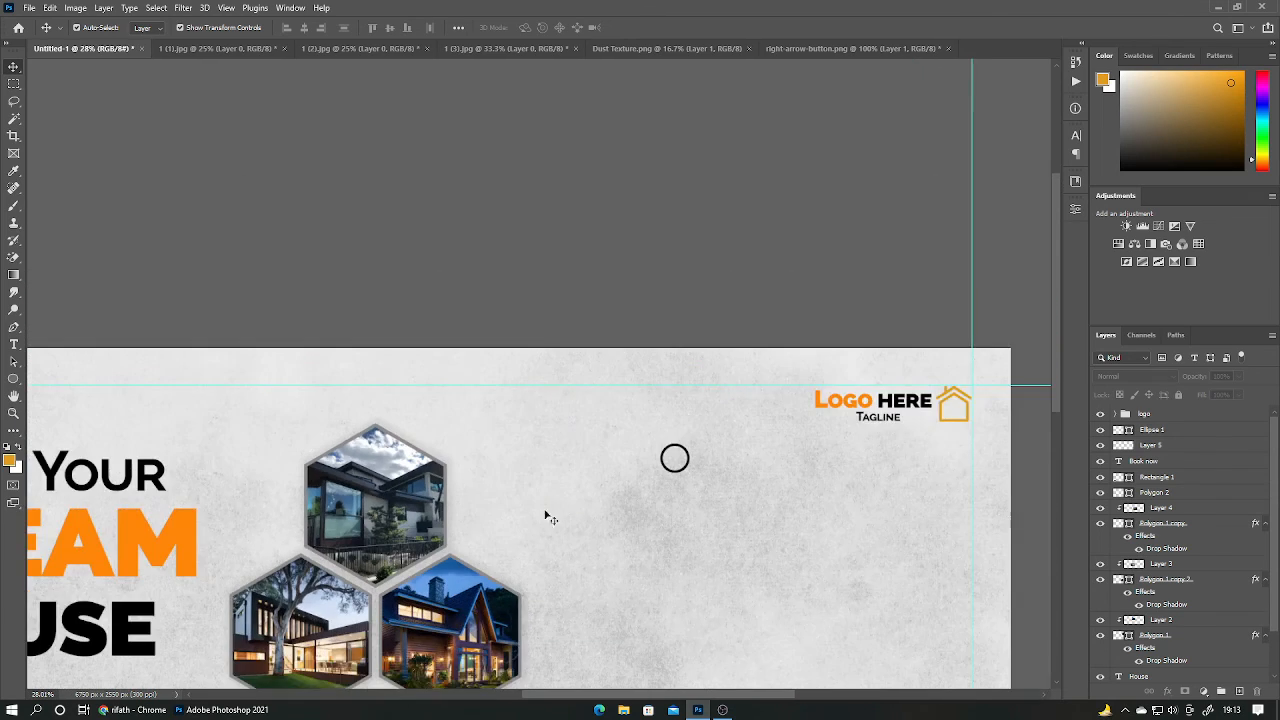
drag(544, 502, 653, 345)
drag(552, 281, 493, 467)
key(ctrl+g)
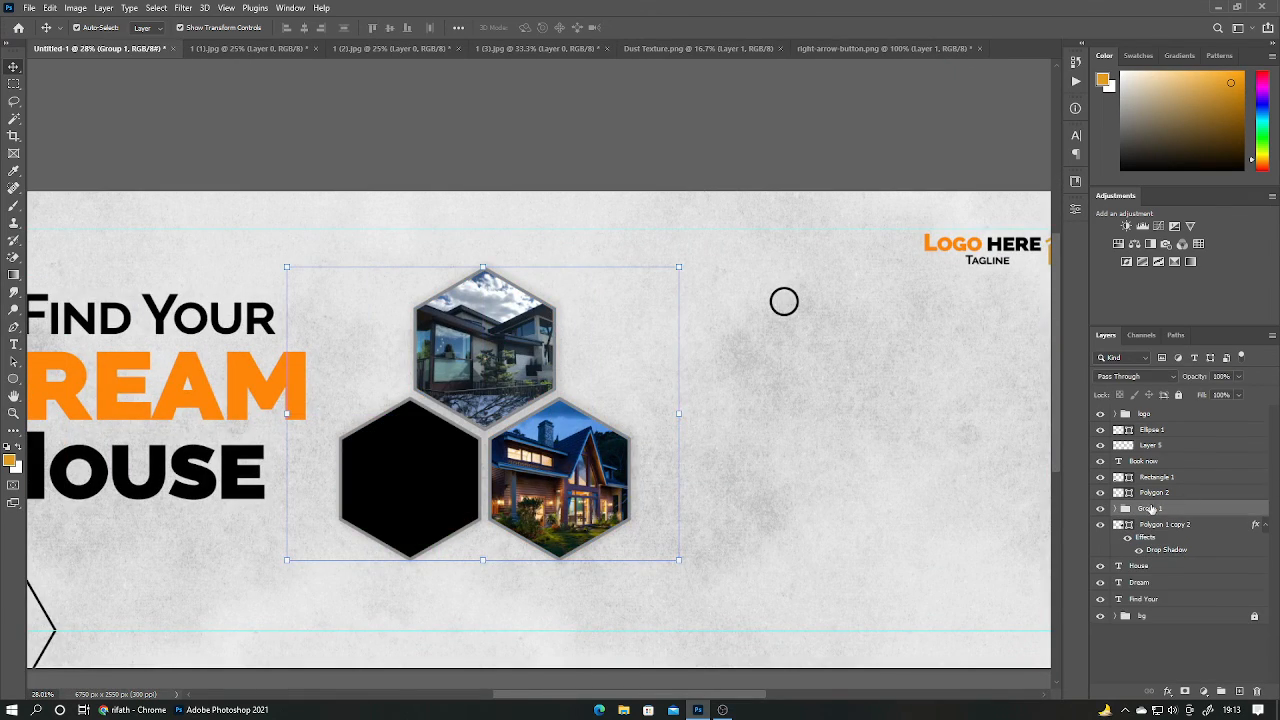
key(ctrl+z)
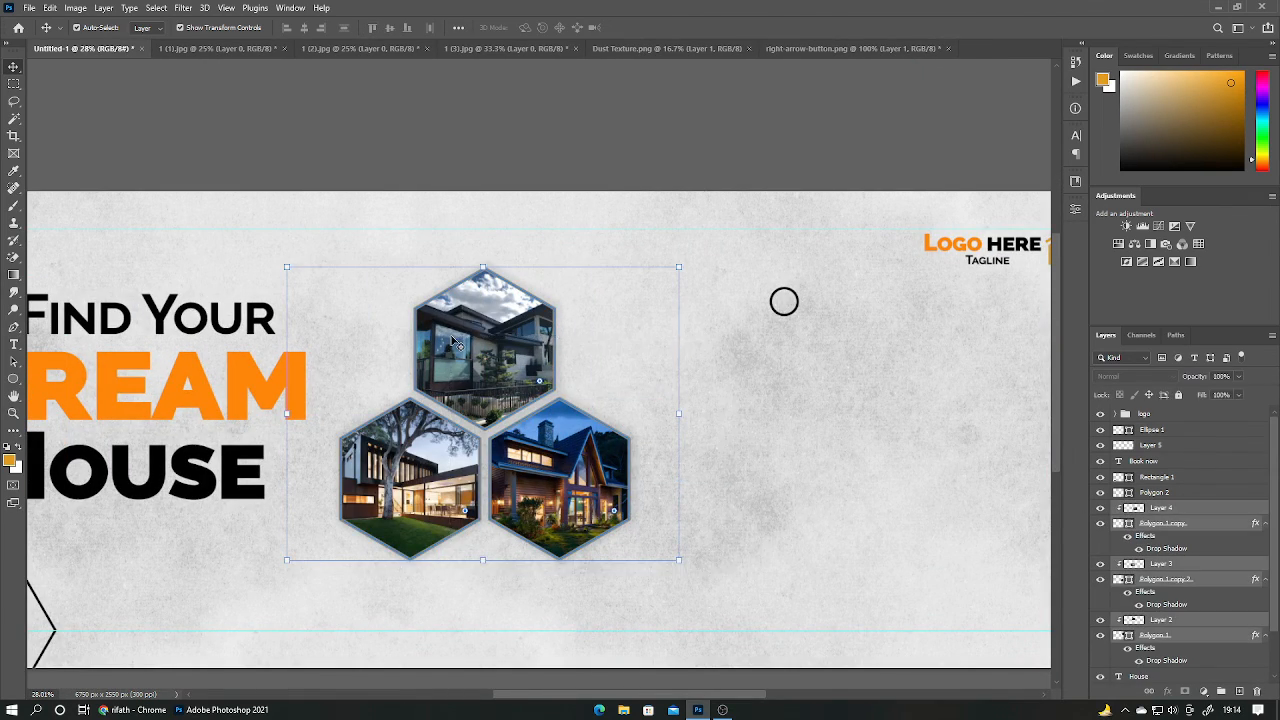
key(ctrl+g)
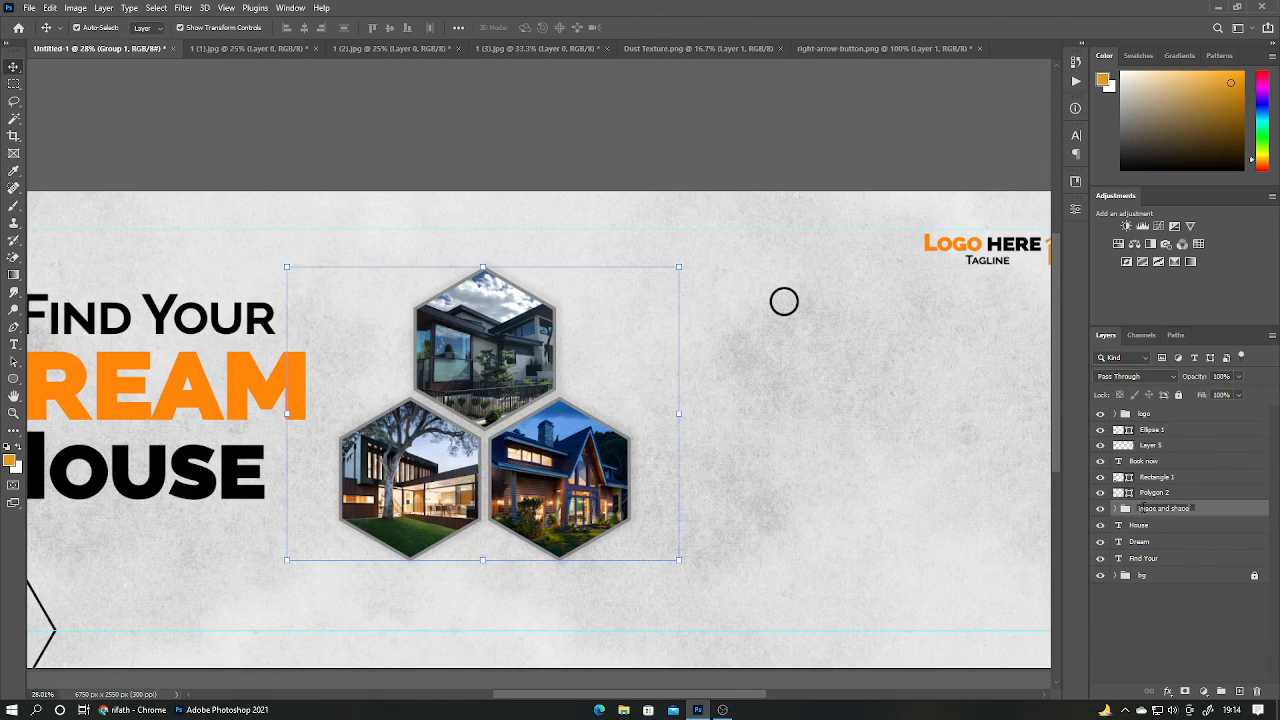
click(1110, 605)
Group the "Find Your", "Dream" and "House" text layers and name the group "maine text".
click(1158, 558)
shift+click(1161, 530)
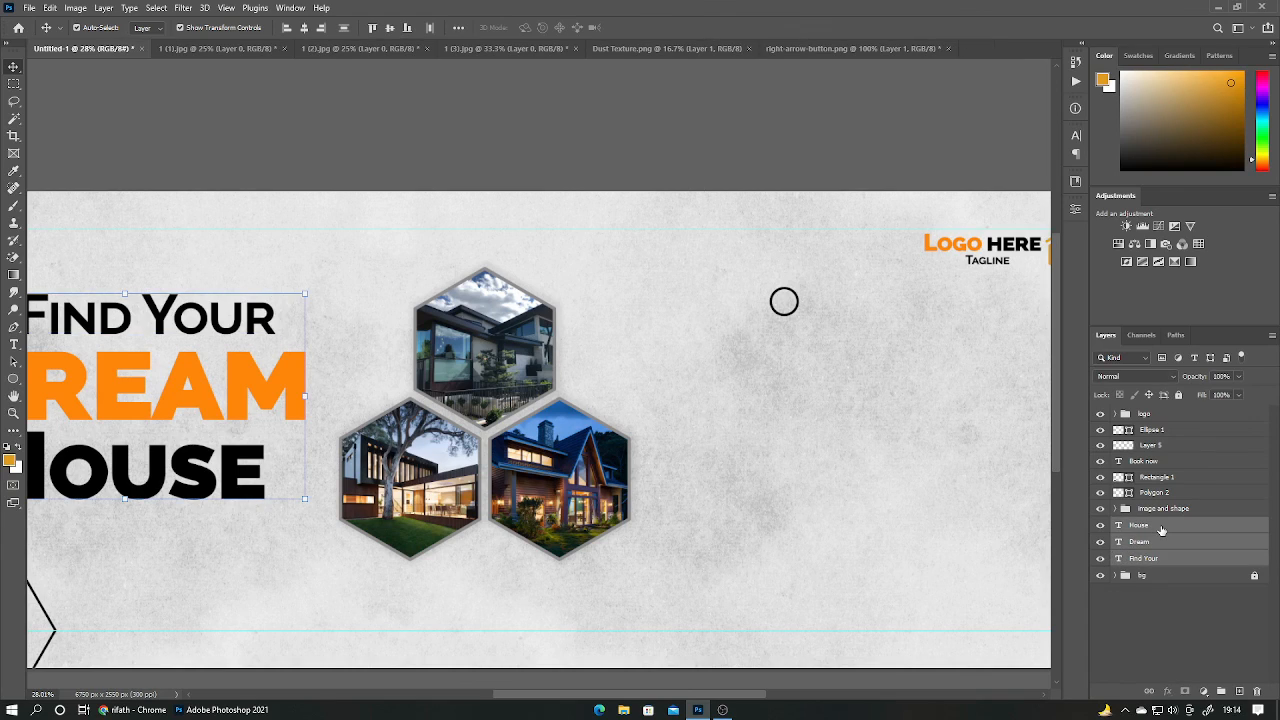
key(ctrl+g)
key(m)
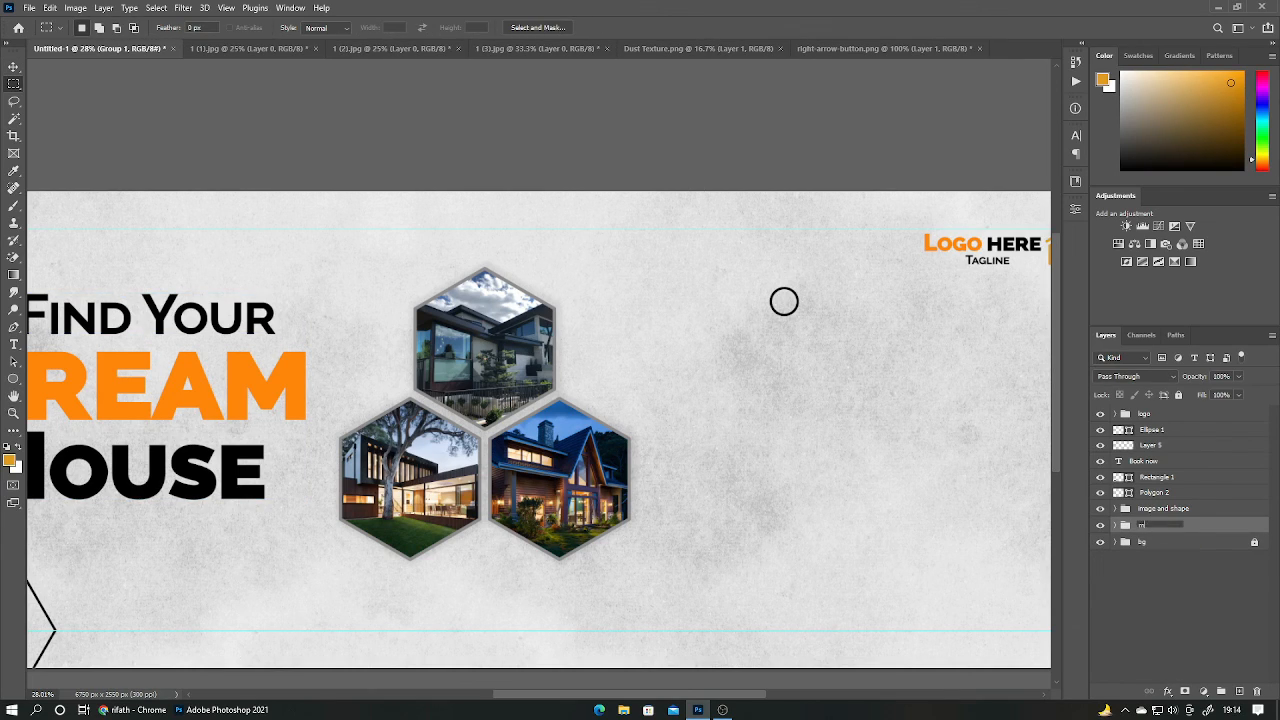
text(t)
key(Return)
click(1166, 582)
Remove the black stroke from the outlined circle and fill it with the recently used orange.
drag(437, 497, 757, 482)
scroll(757, 482, down, 2)
drag(996, 347, 786, 357)
key(v)
scroll(846, 349, up, 5)
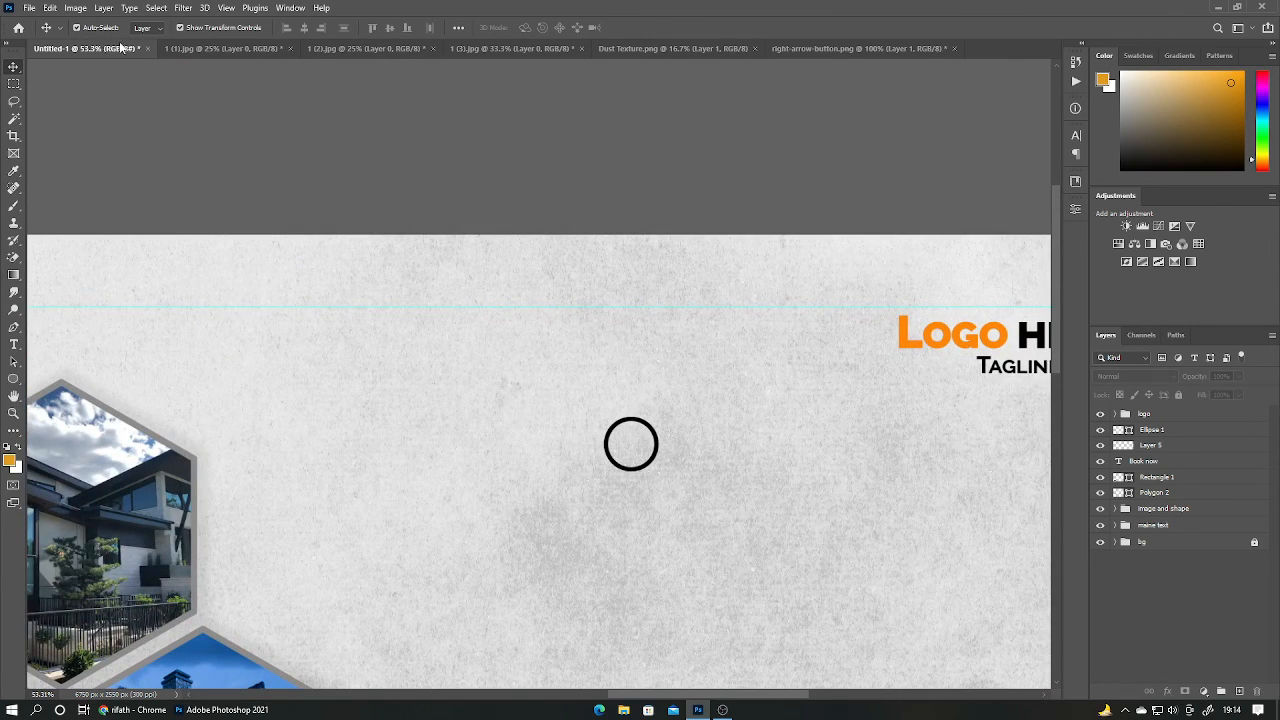
drag(603, 413, 660, 486)
click(14, 380)
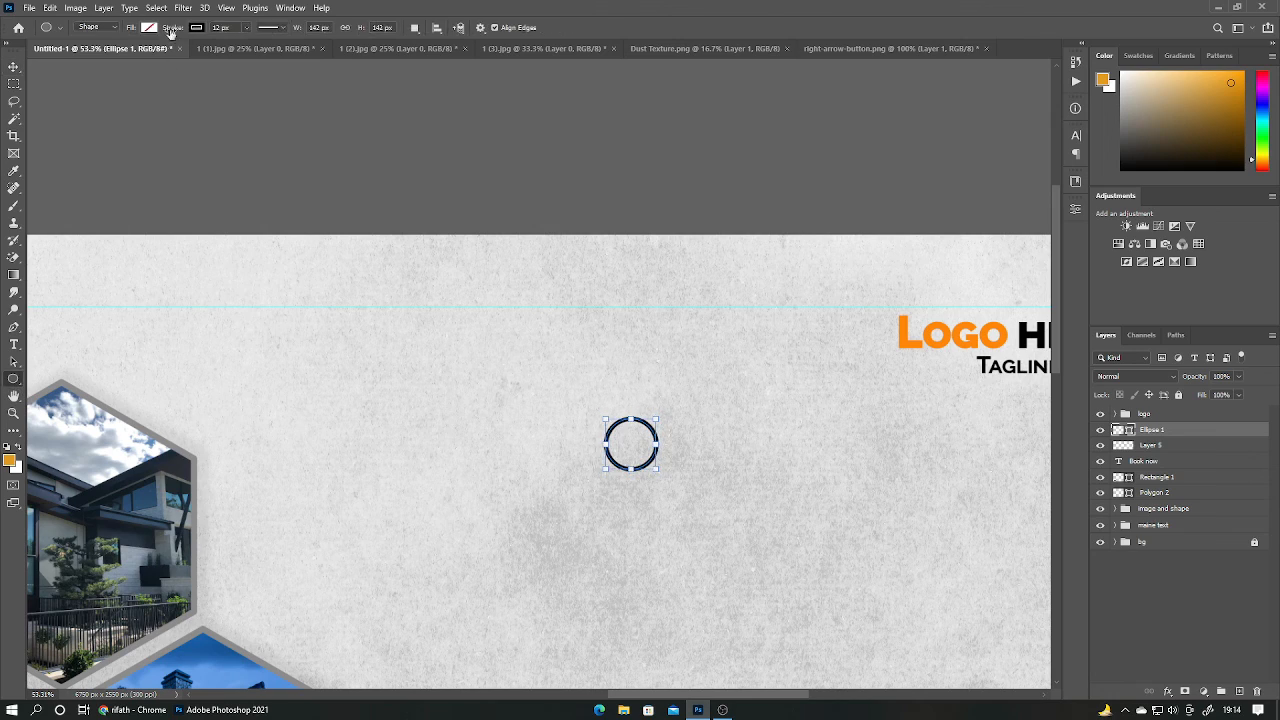
click(199, 28)
click(119, 53)
click(150, 28)
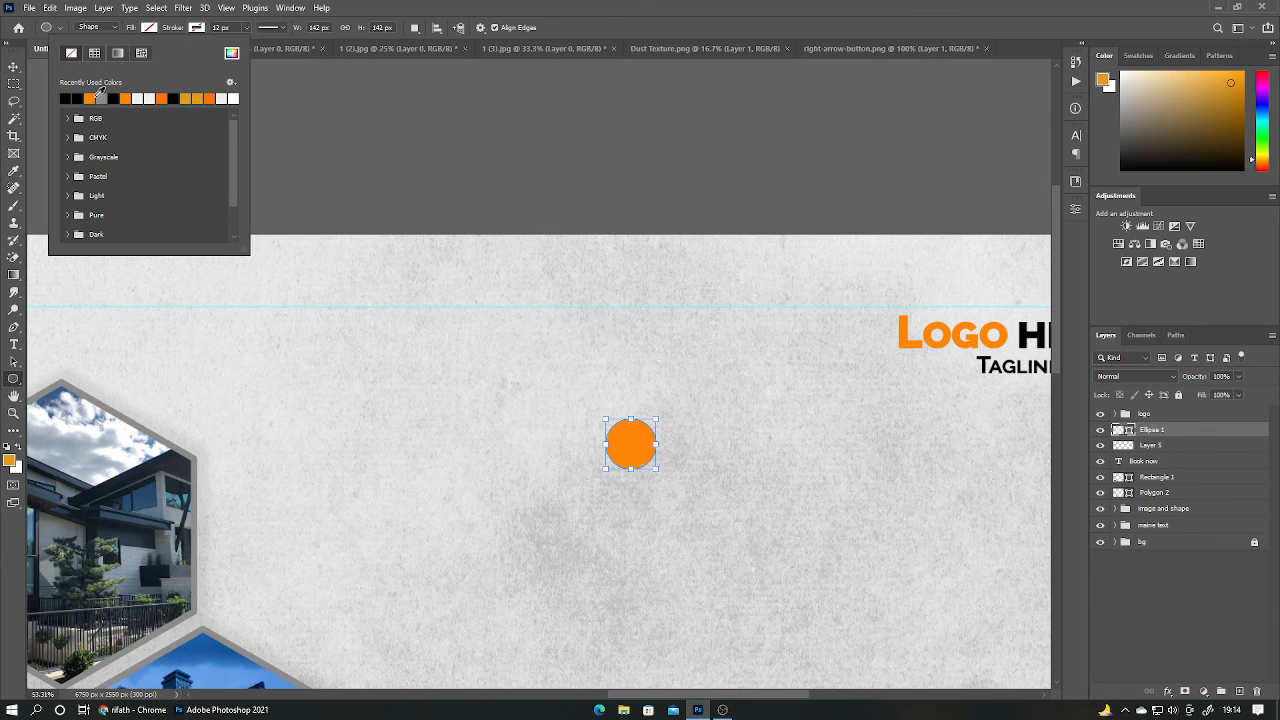
click(89, 98)
Scale the orange circle down to bullet size and reposition it to the right of the hexagon photos.
key(ctrl+t)
drag(617, 431, 649, 357)
key(Return)
key(t)
click(738, 360)
text(4)
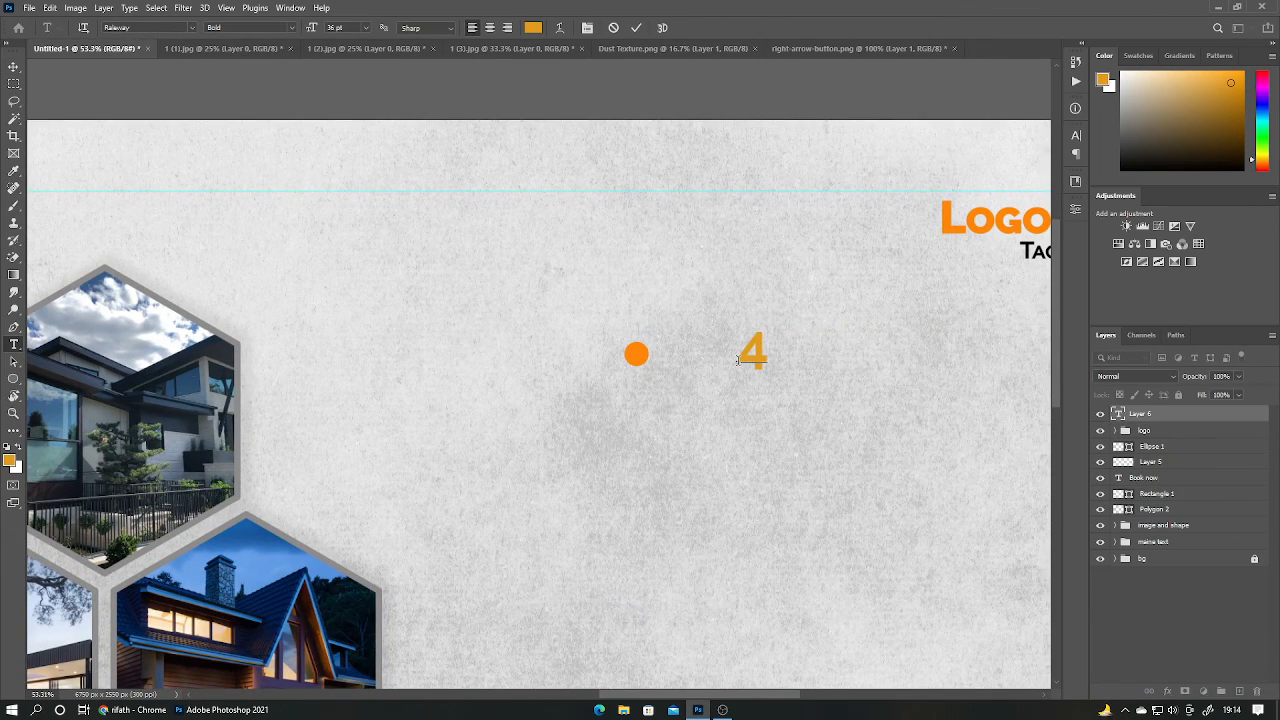
text( Bed rooms)
key(ctrl+a)
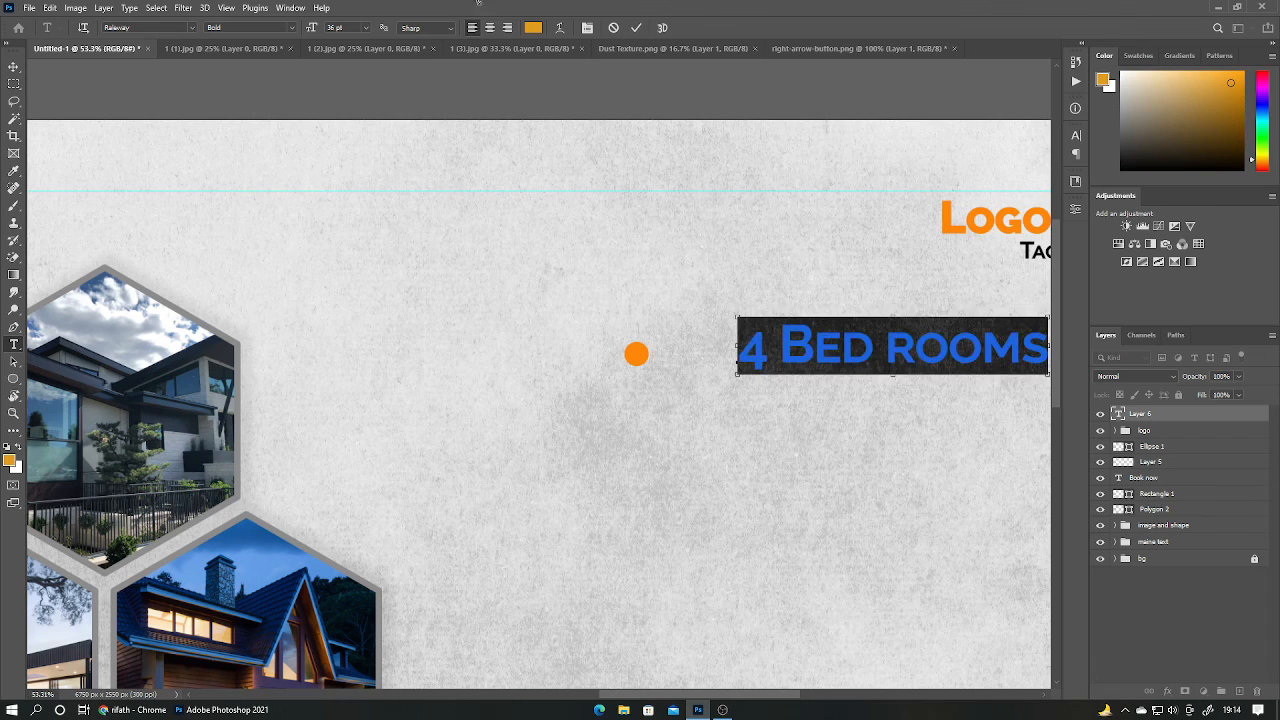
click(533, 28)
click(940, 572)
click(1163, 404)
key(BackSpace)
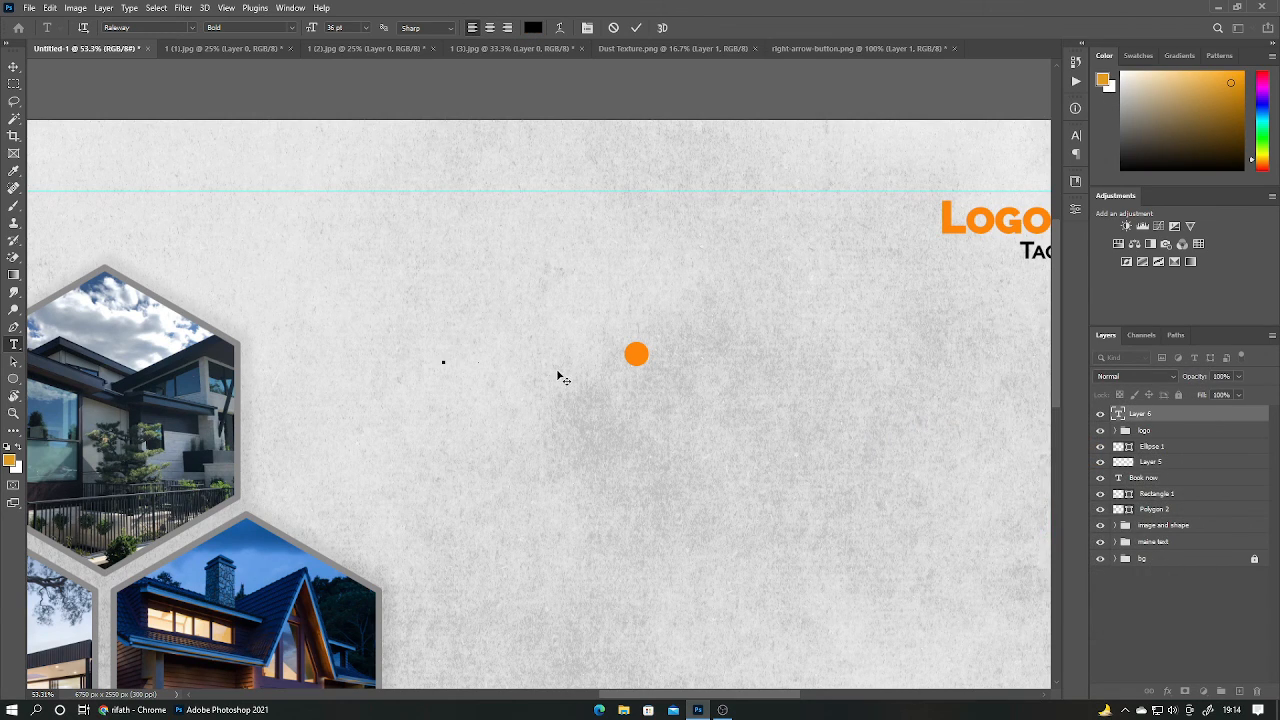
click(613, 28)
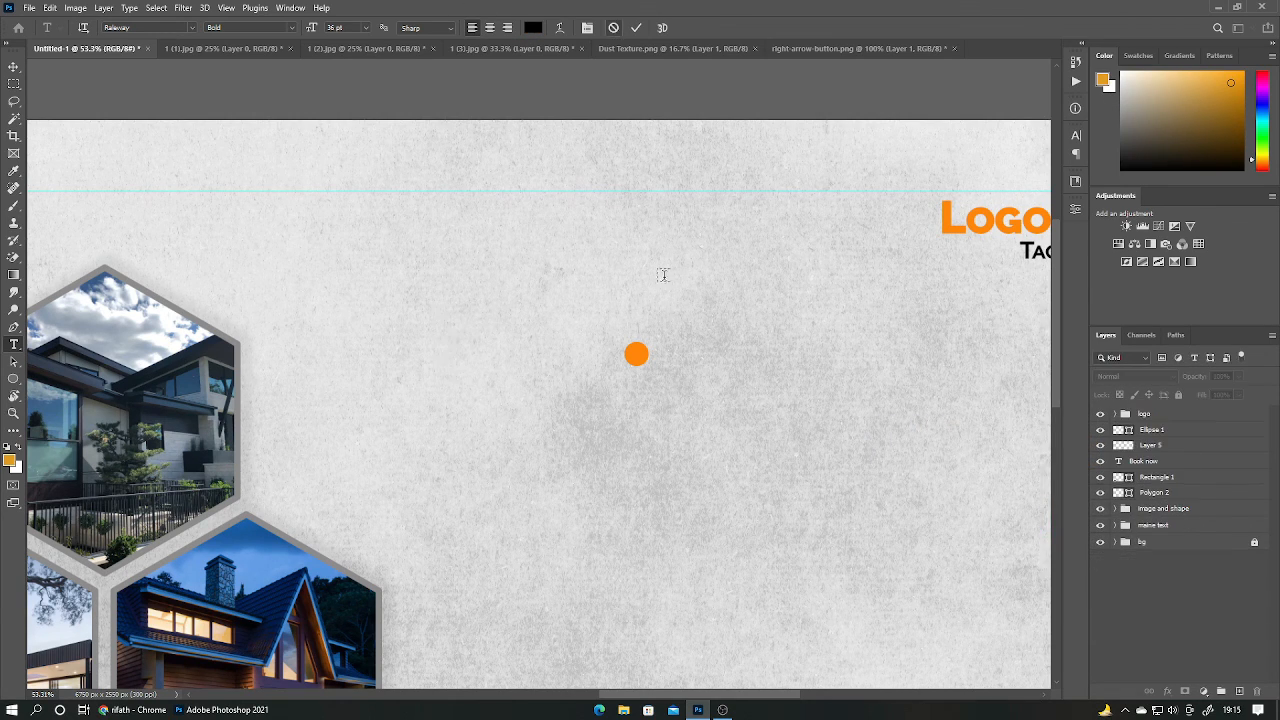
Add the text "4 Bed Rooms" to the right of the orange bullet and colour it black.
click(715, 355)
text(4)
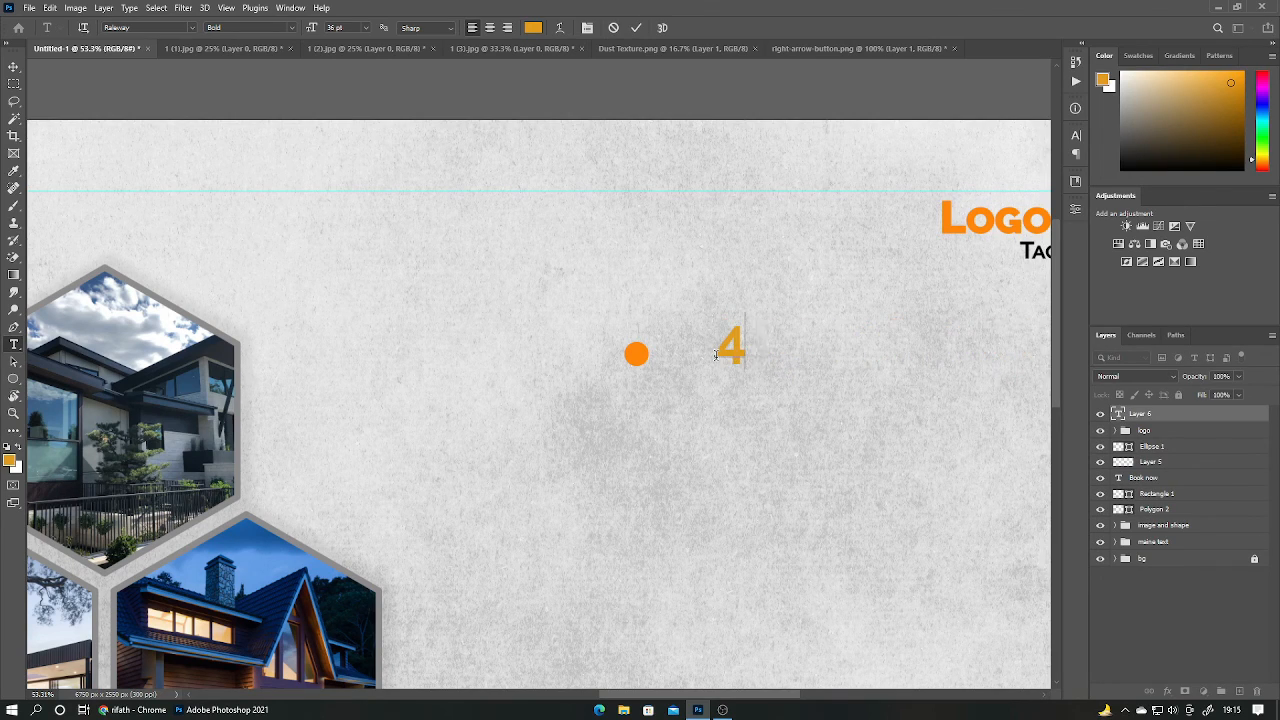
key(ctrl+a)
click(534, 29)
click(864, 577)
click(1163, 403)
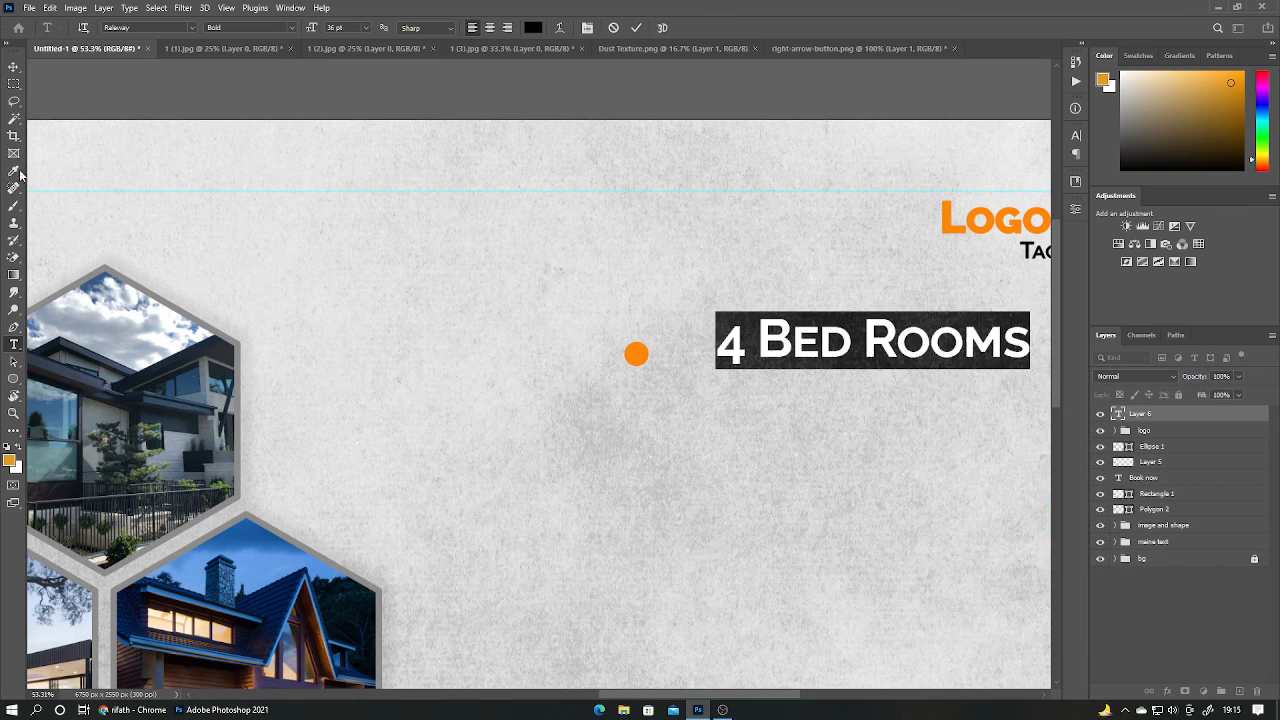
Scale down the "4 Bed Rooms" text, align it beside the orange bullet and end it with a period.
click(13, 67)
drag(878, 362, 667, 352)
drag(824, 358, 754, 358)
click(660, 28)
double_click(750, 364)
click(754, 366)
text(.)
Duplicate the orange bullet and "4 Bed Rooms." directly below, and change the copied text to "2 Living rooms.".
drag(443, 390, 431, 168)
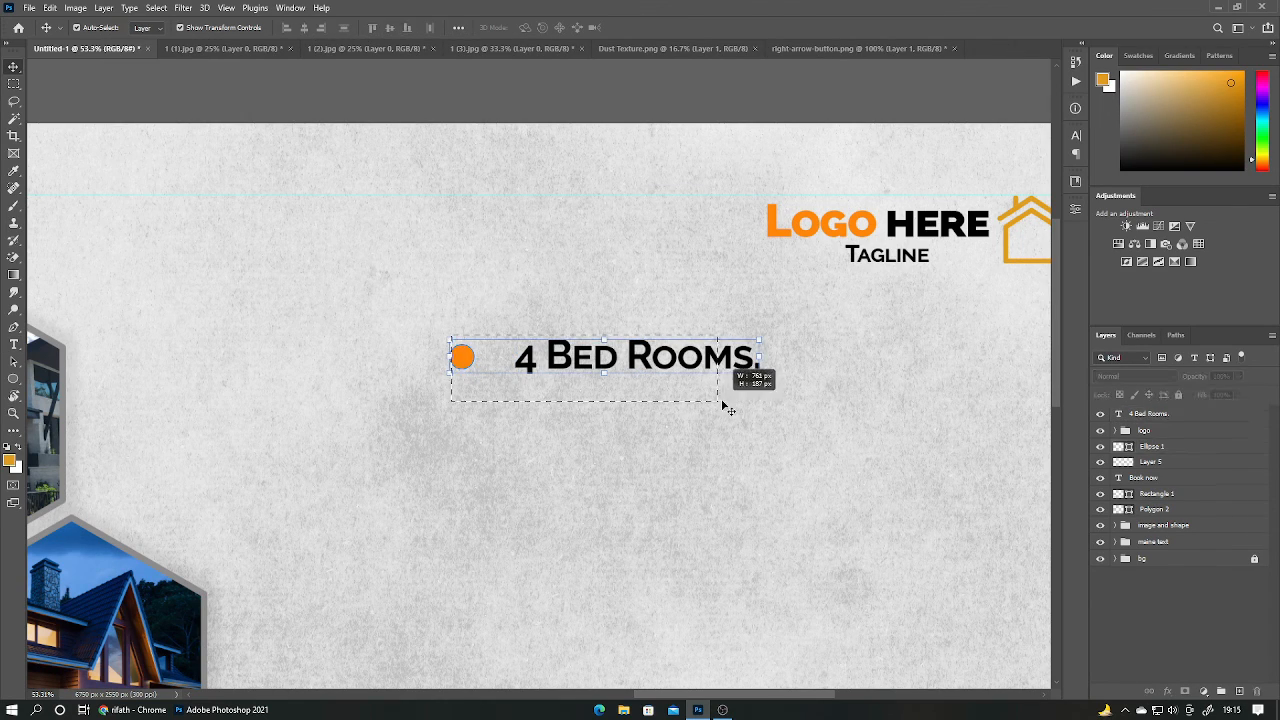
drag(666, 366, 663, 448)
drag(662, 428, 663, 430)
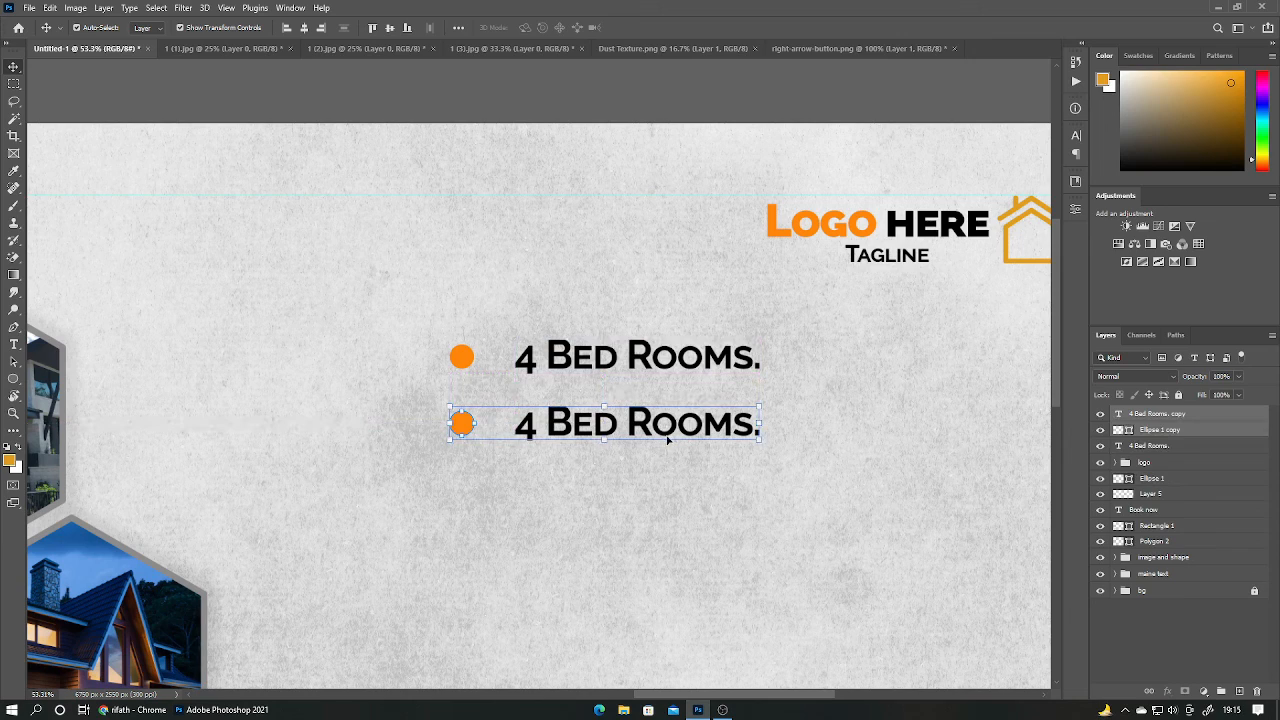
double_click(667, 430)
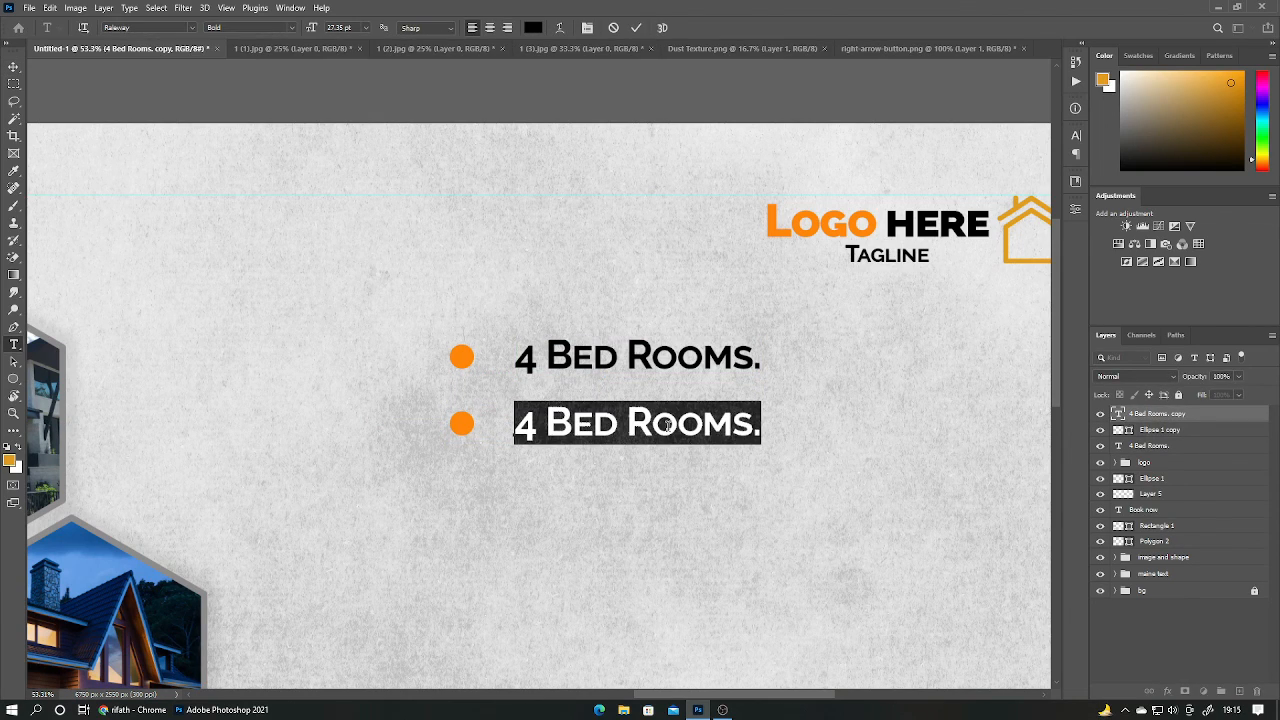
text(2 Li)
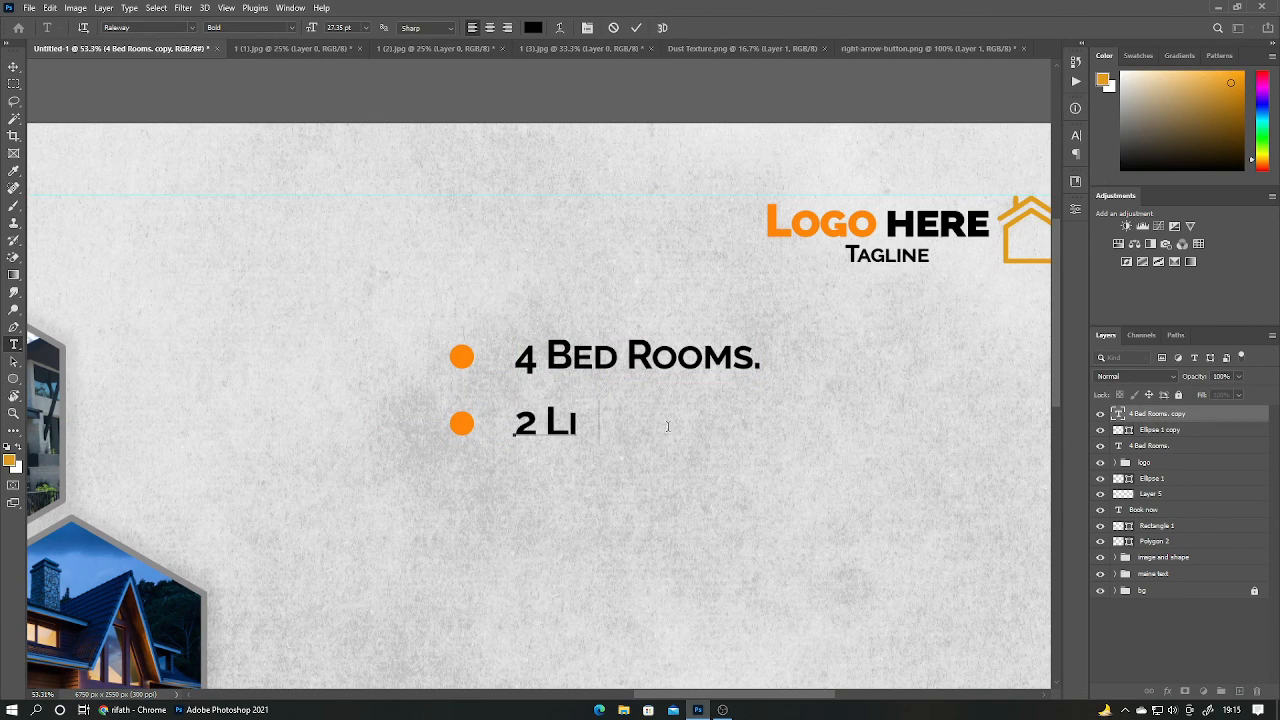
text(ving rooms)
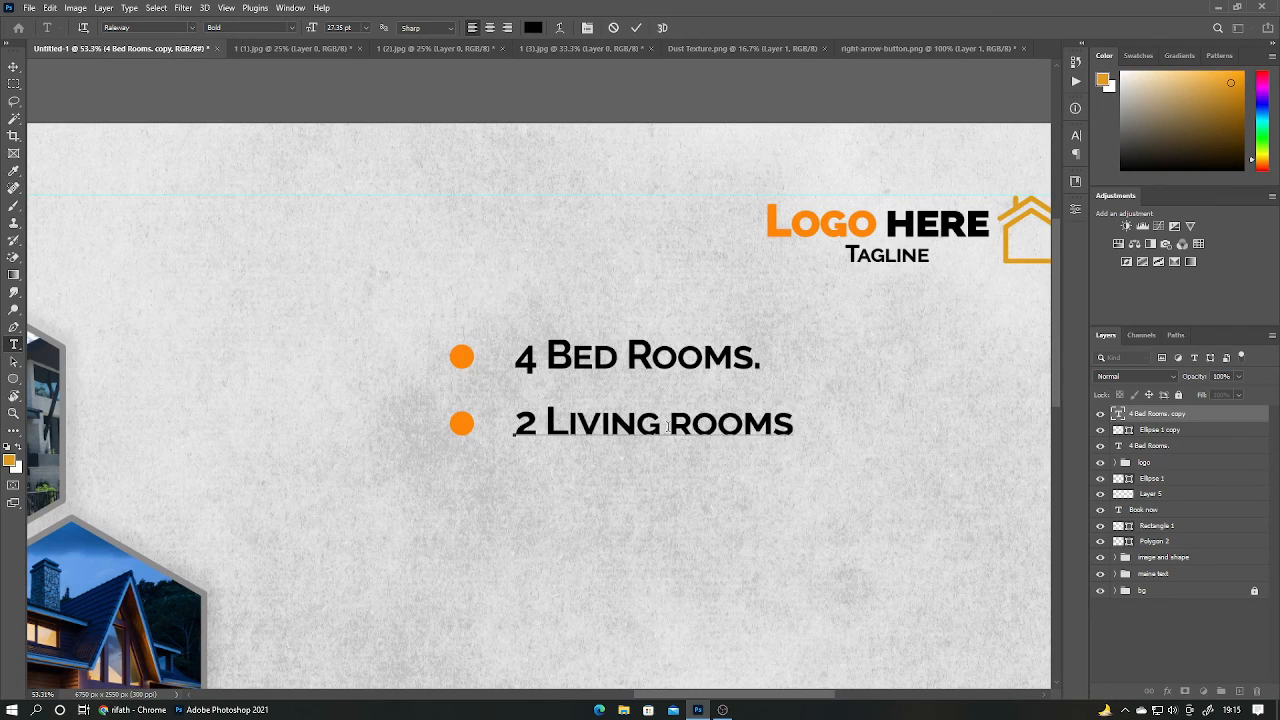
text(.)
click(886, 161)
Duplicate the second bullet row directly below and change the copied text to "Swimming Pool.".
drag(401, 423, 751, 490)
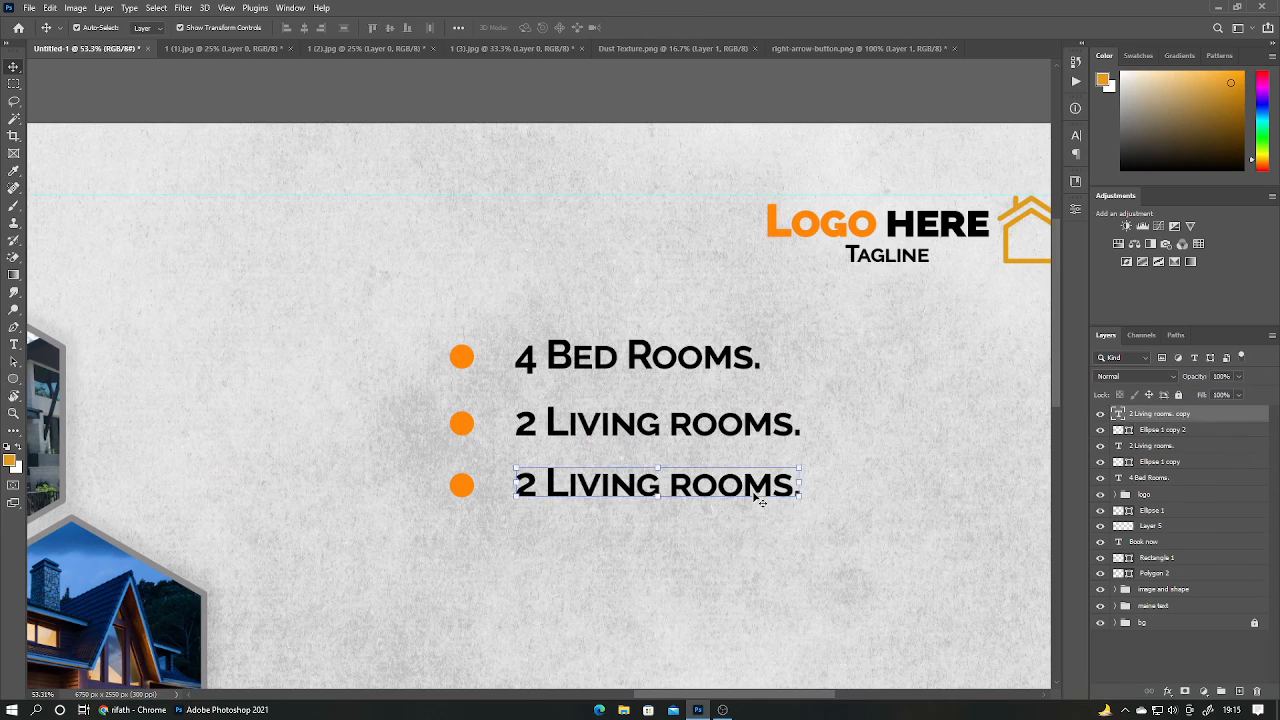
double_click(752, 487)
text(Swimmi)
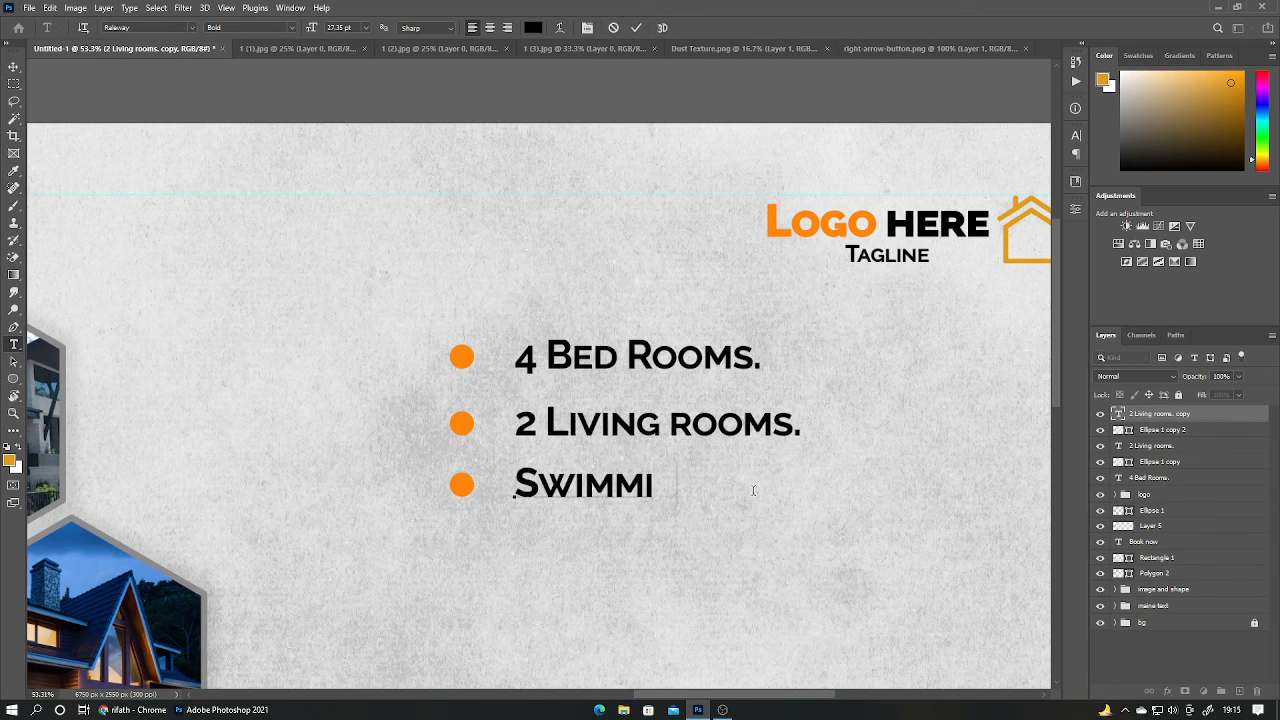
text(ng po)
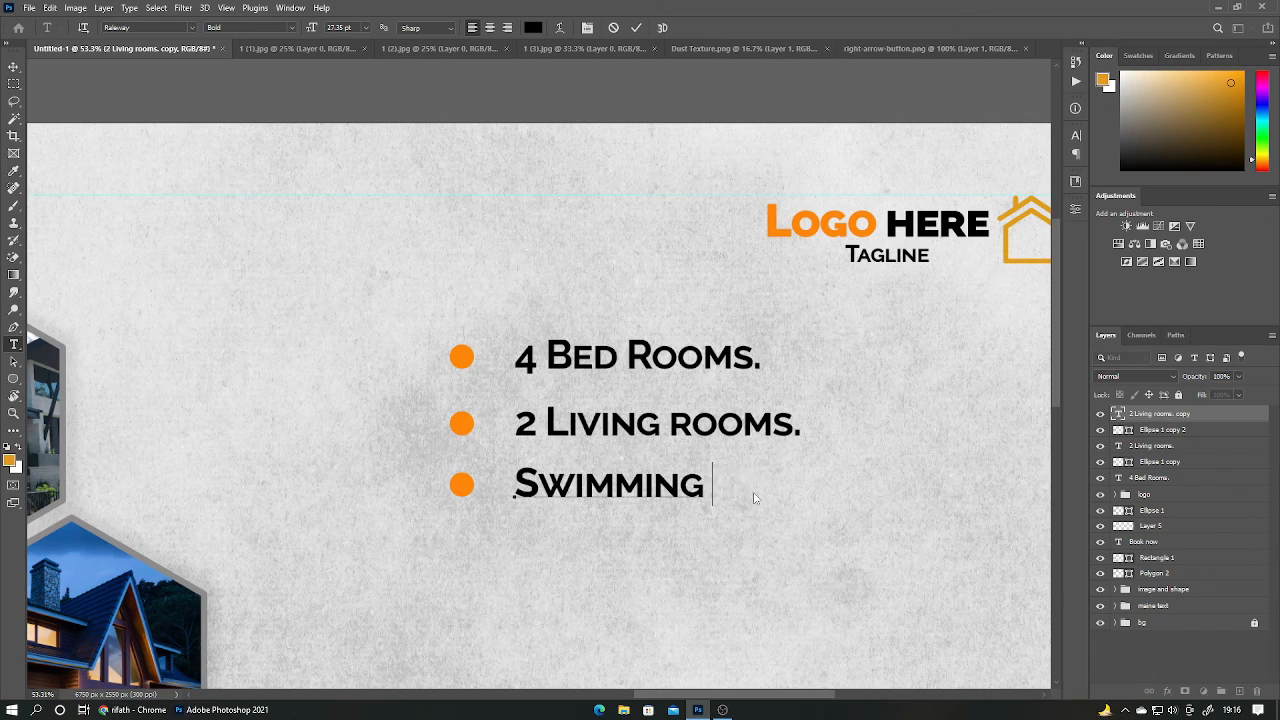
text(ol.)
click(13, 67)
Duplicate the "Swimming Pool." row with its bullet directly below and change the copied text to "Italian Kitchen.".
drag(437, 466, 560, 493)
drag(711, 488, 711, 551)
click(720, 614)
double_click(690, 549)
text(1Ita)
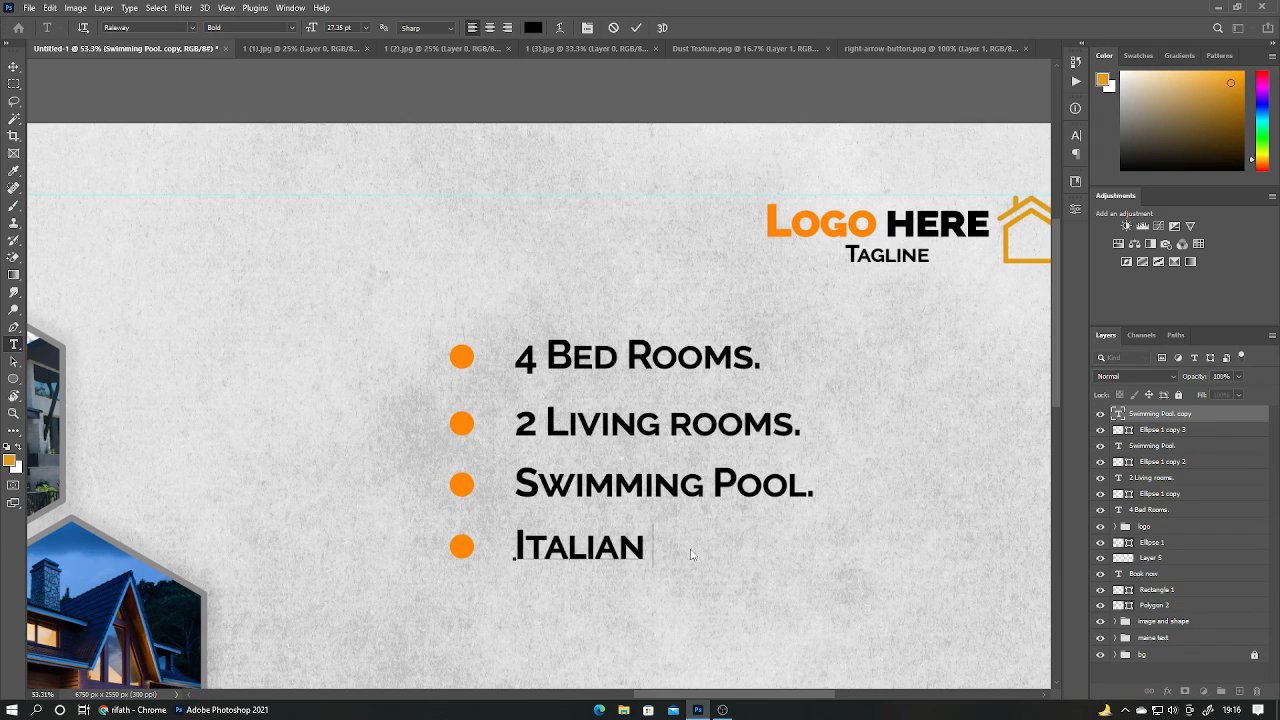
text(lian Kitchen.)
key(ctrl+Return)
Duplicate the "Italian Kitchen." row with its bullet directly below and change the copied text to "Guest House".
key(v)
drag(427, 544, 640, 549)
drag(697, 552, 698, 615)
double_click(757, 616)
text(Guest House)
click(16, 68)
Group all five feature rows together with their orange bullets.
key(ctrl+0)
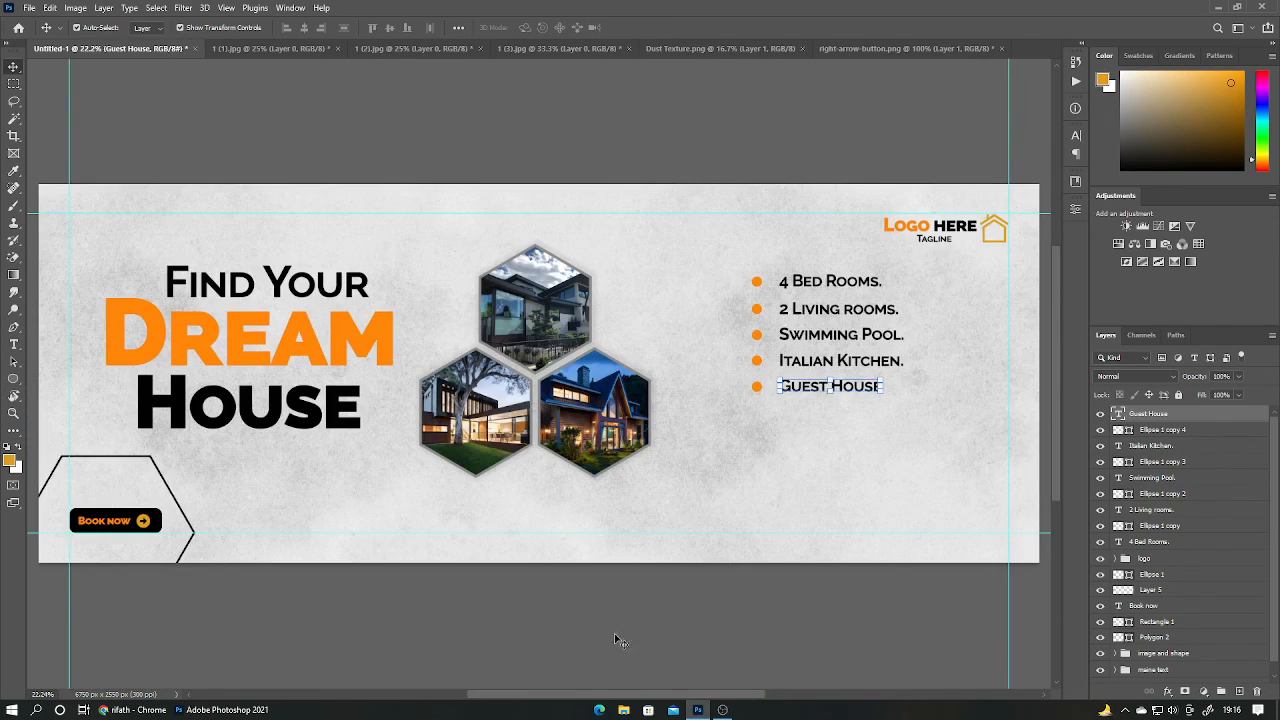
click(580, 614)
drag(657, 268, 915, 440)
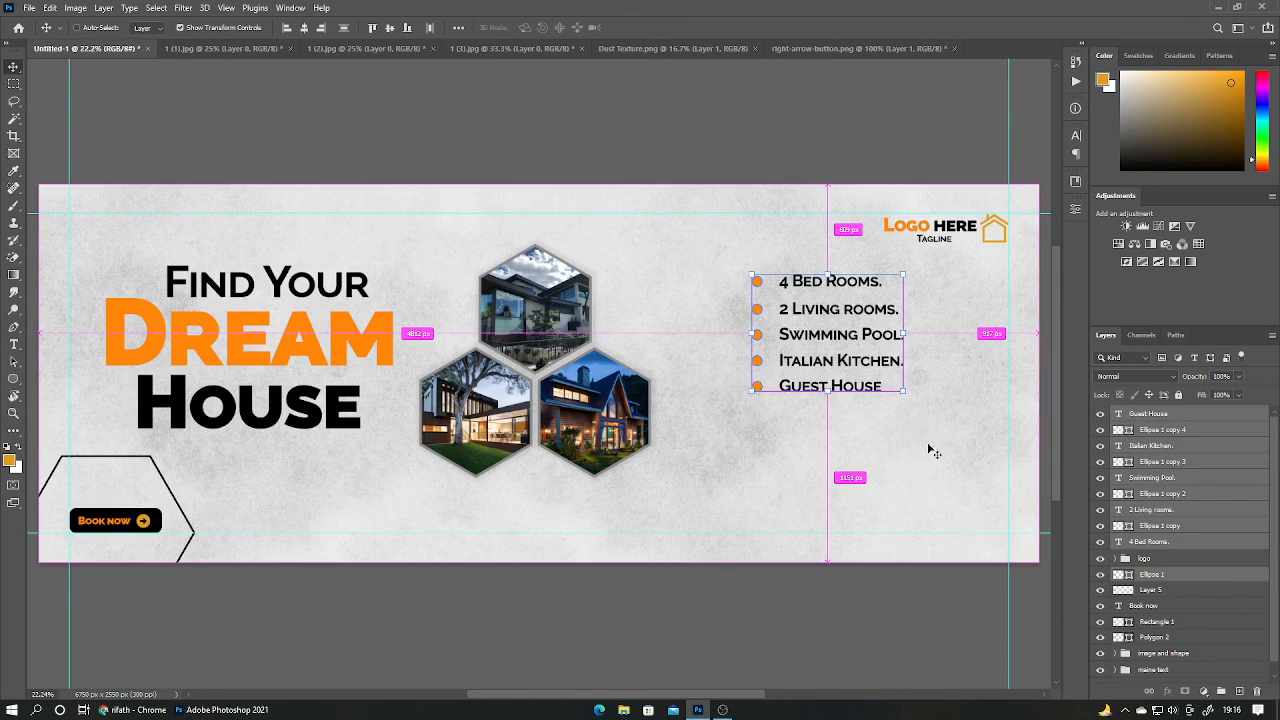
key(ctrl+g)
Enlarge the grouped feature list slightly and shift it a little towards the hexagon photos.
key(ctrl+t)
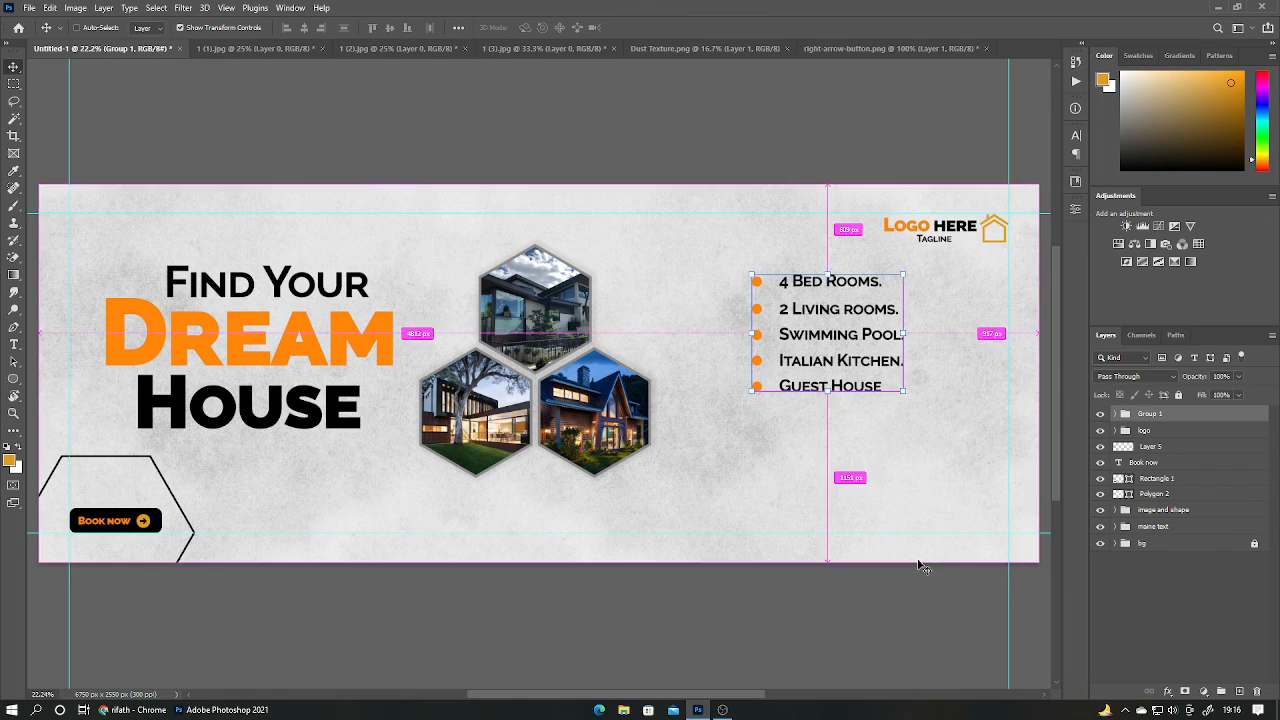
drag(857, 355, 887, 345)
drag(839, 367, 836, 358)
click(660, 28)
click(1211, 654)
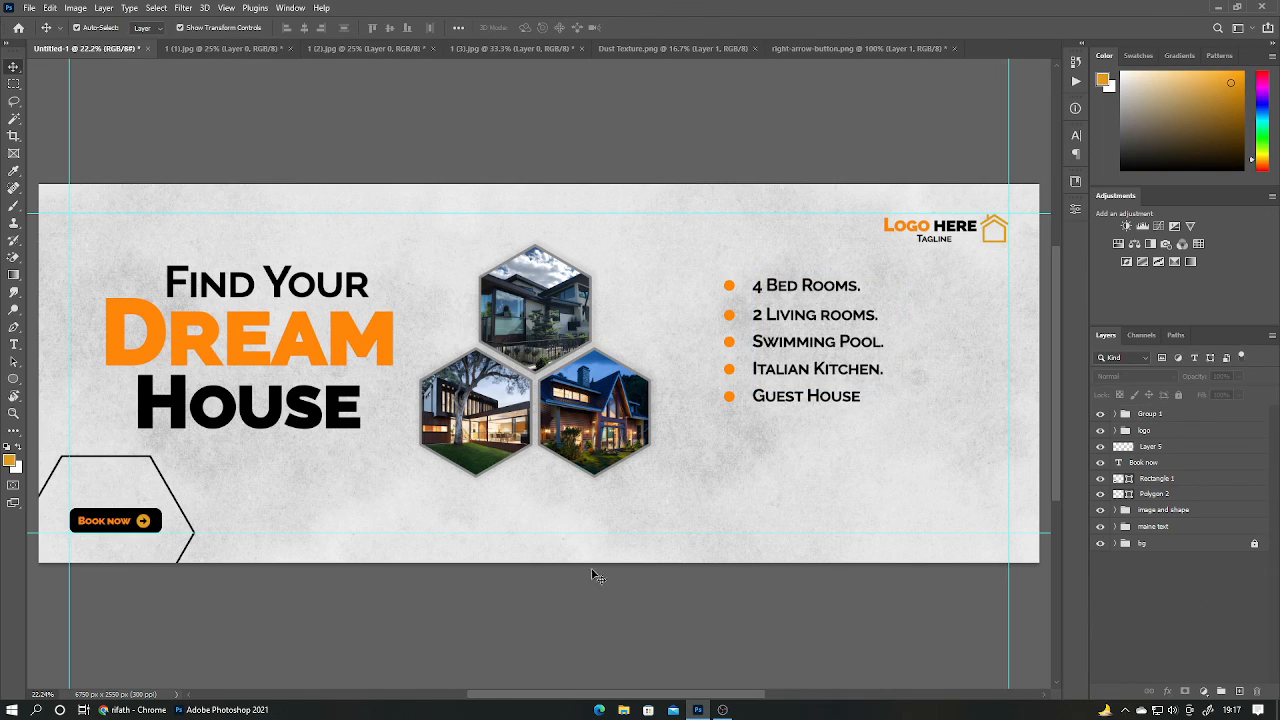
Add the text "Price Start At" below the feature list and set it to the Medium weight.
key(t)
click(877, 472)
text(Price S)
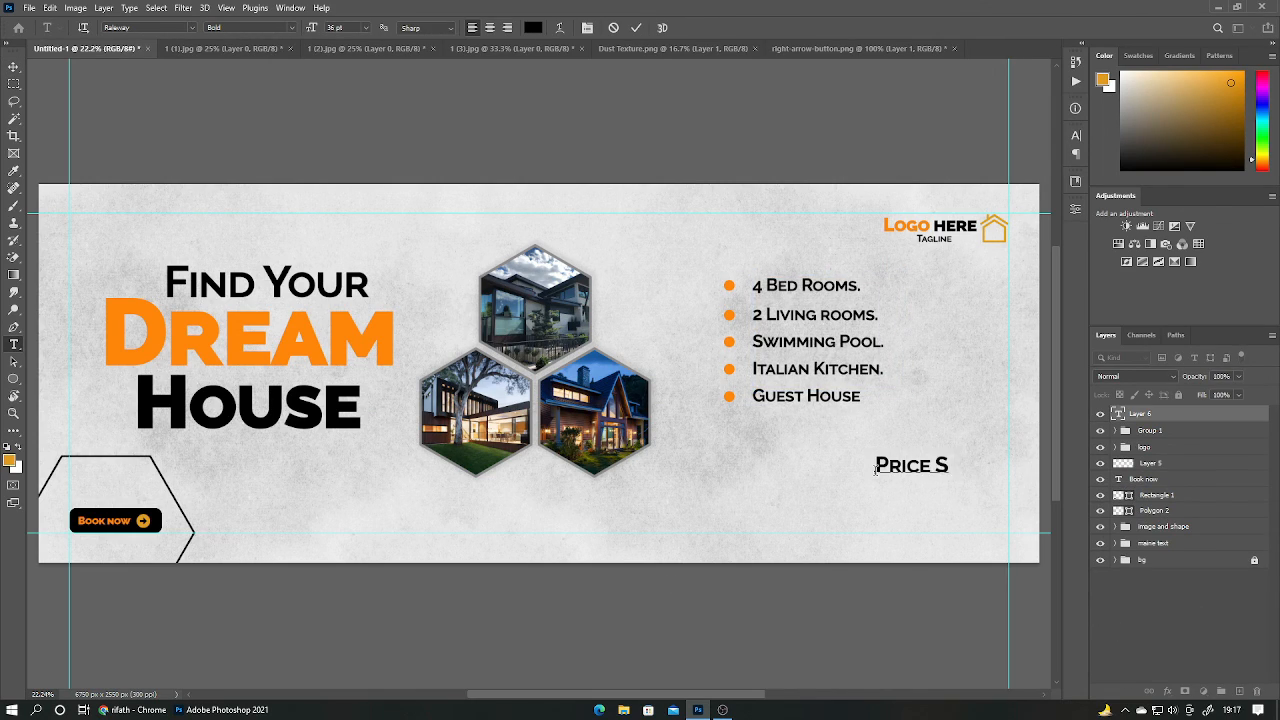
text(tart At)
key(ctrl+a)
click(291, 27)
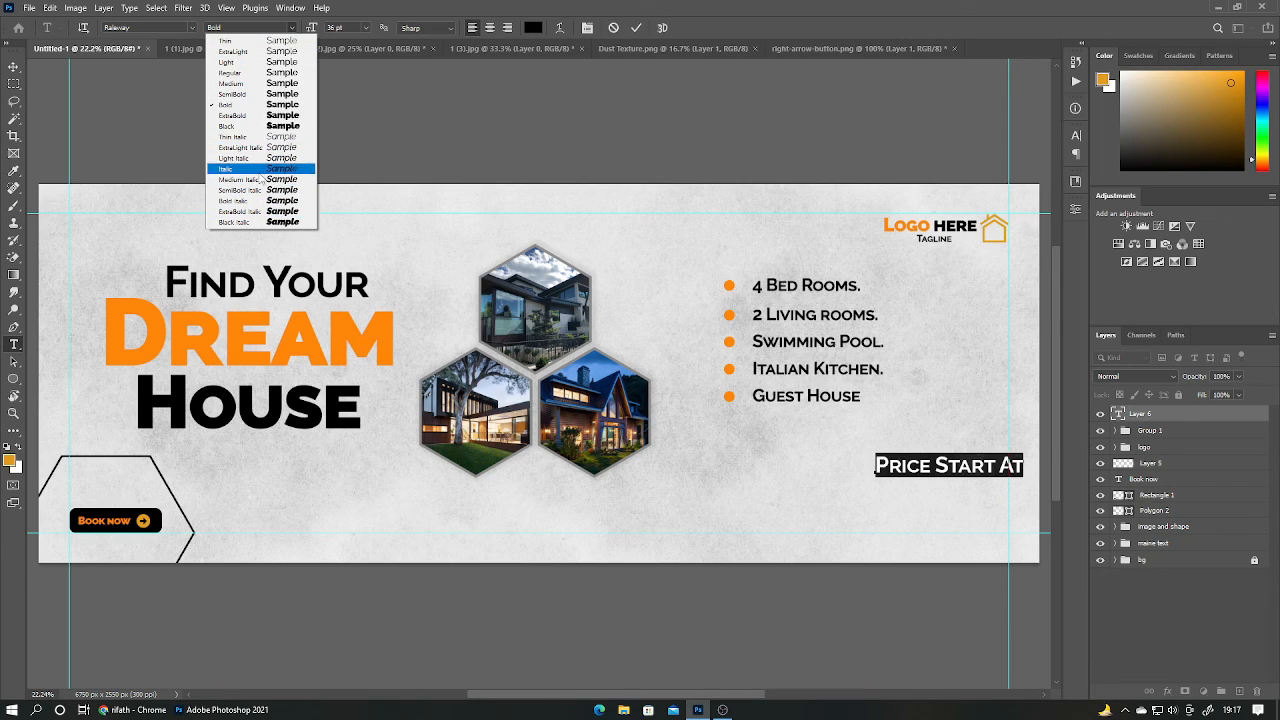
click(258, 84)
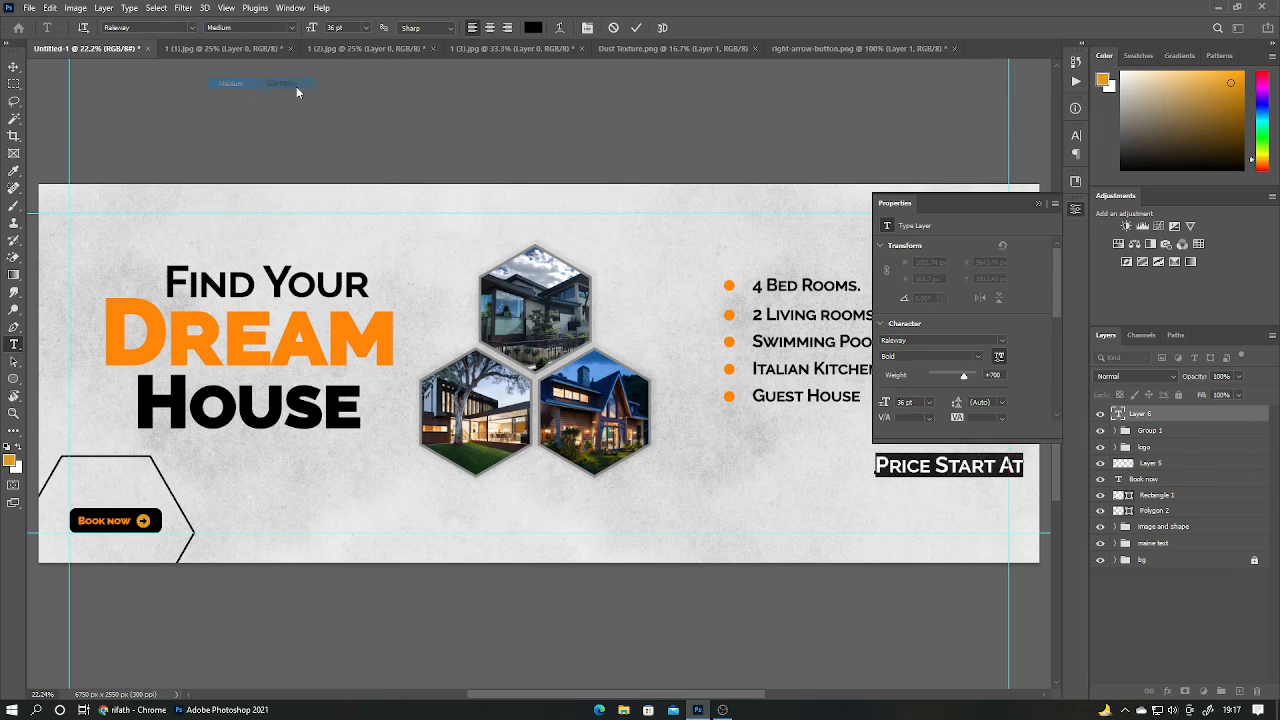
key(ctrl+Return)
click(1037, 204)
Scale the "Price Start At" text to about 84% and move it up close beneath the "Guest House" row.
key(v)
drag(960, 462, 907, 429)
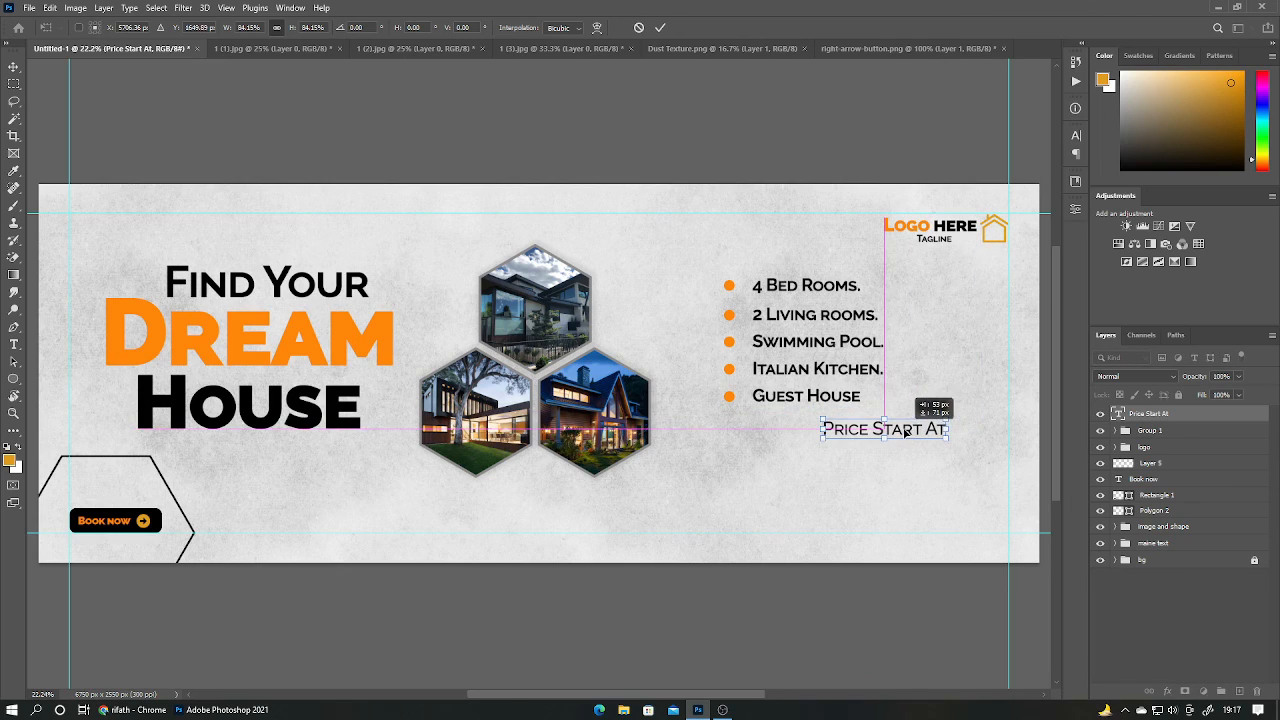
key(Return)
Add the price text "$ 2,50000.00" directly below "Price Start At".
key(t)
click(822, 460)
text($ 2,50000.00)
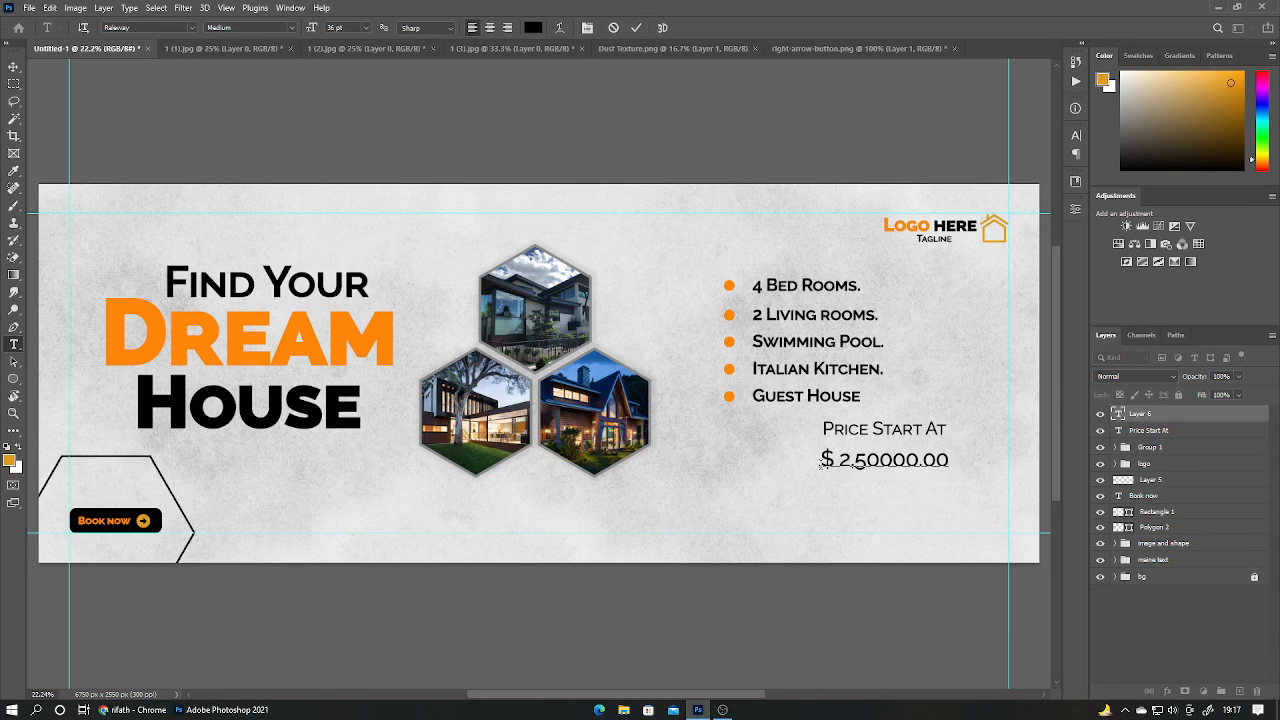
Set the price text to the Black weight and colour it with the orange sampled from the word "Dream".
key(ctrl+a)
click(250, 27)
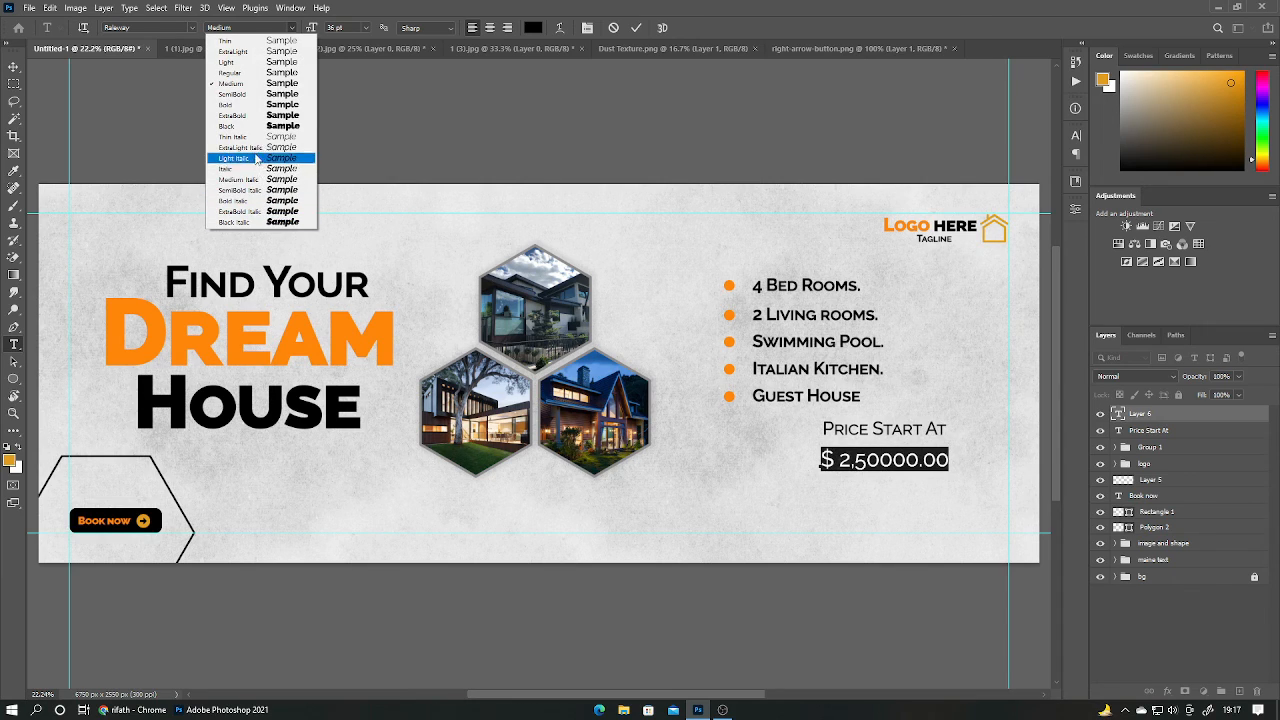
click(250, 126)
click(533, 27)
click(367, 327)
key(Return)
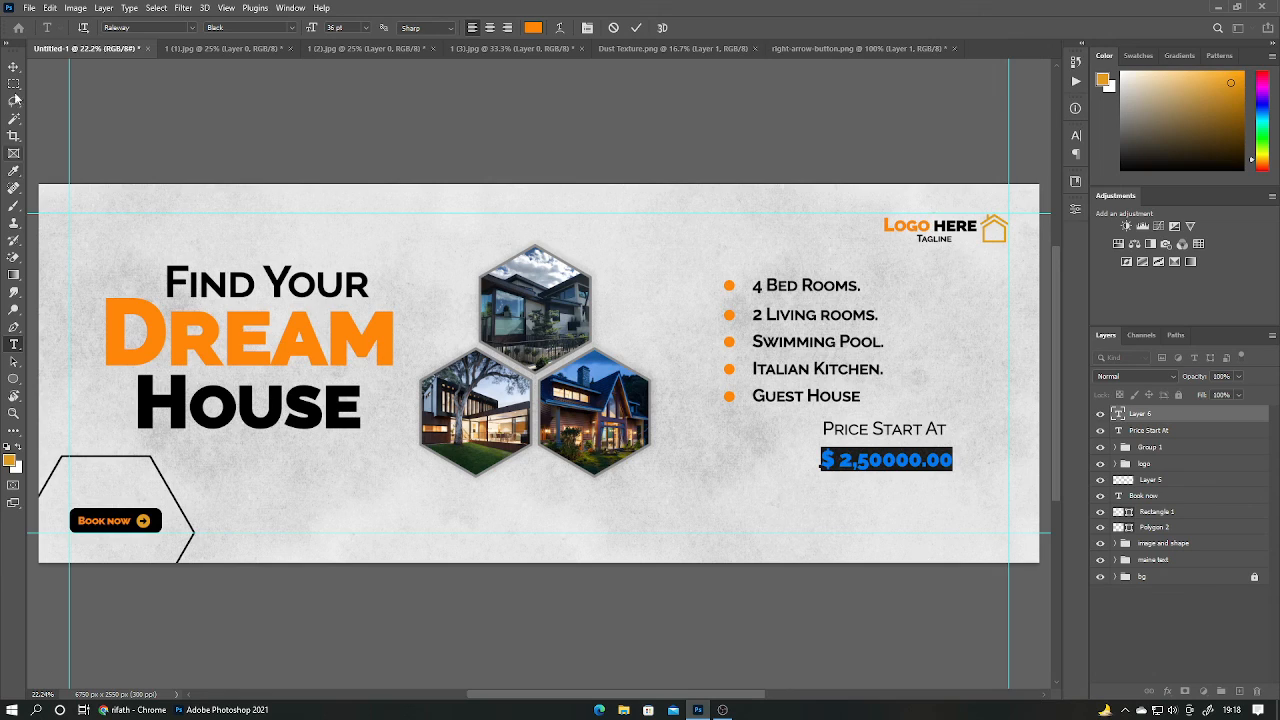
Scale the orange price text up to about 47 pt beneath "Price Start At".
click(14, 67)
drag(821, 470, 790, 476)
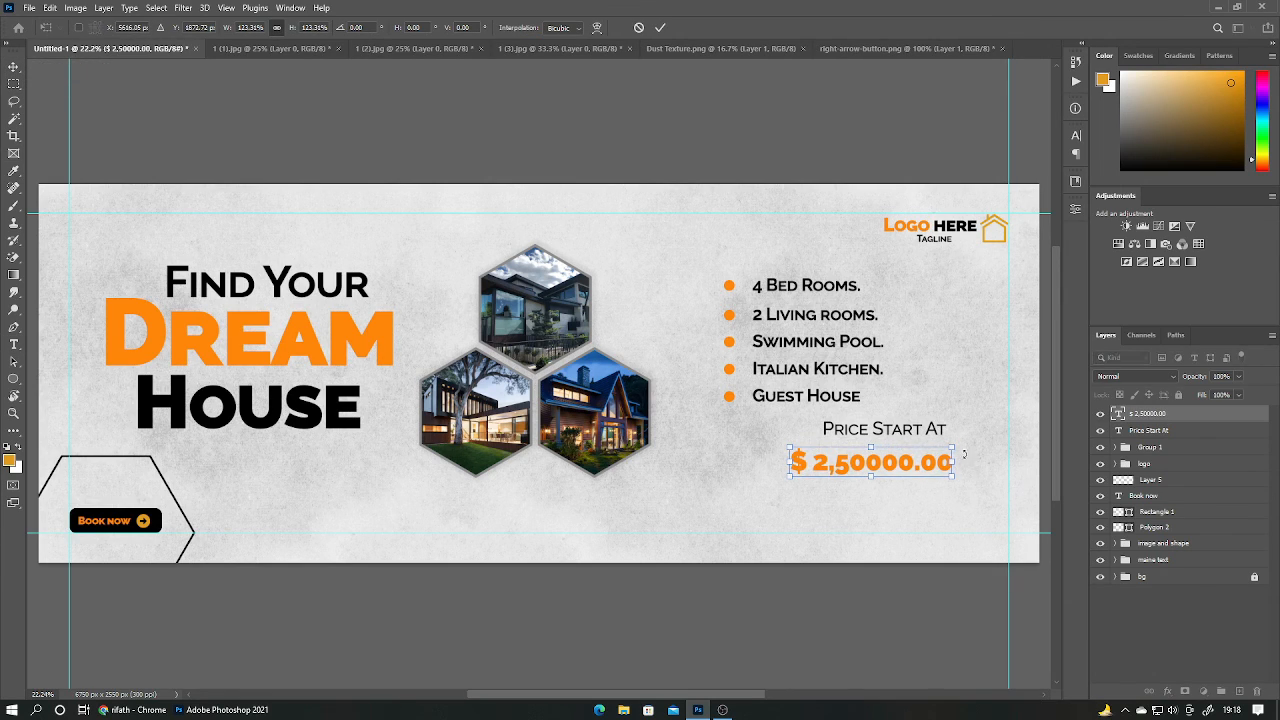
click(660, 27)
Duplicate the price text just below the original and colour the copy black.
drag(899, 465, 945, 497)
double_click(930, 494)
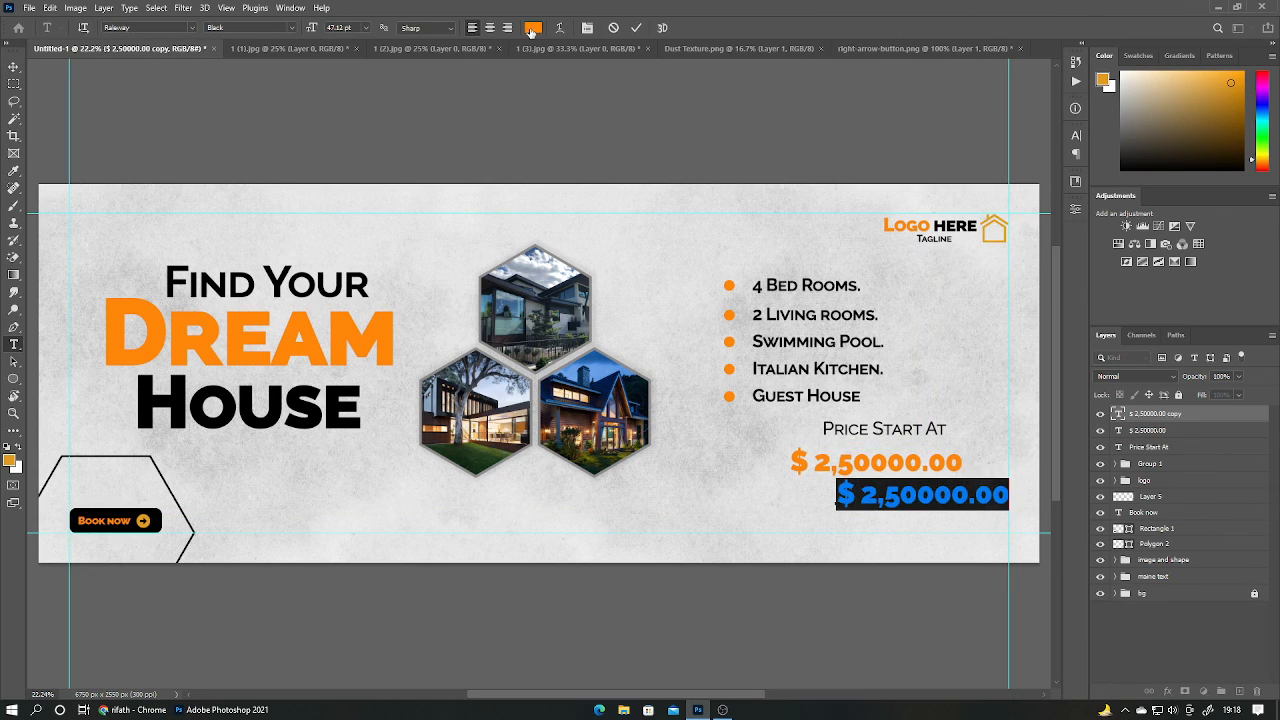
click(531, 34)
drag(871, 517, 862, 580)
click(1151, 408)
Replace the black copy's text with a phone number and scale it to about 41 pt, ending at the vertical margin guide.
text(000 1245)
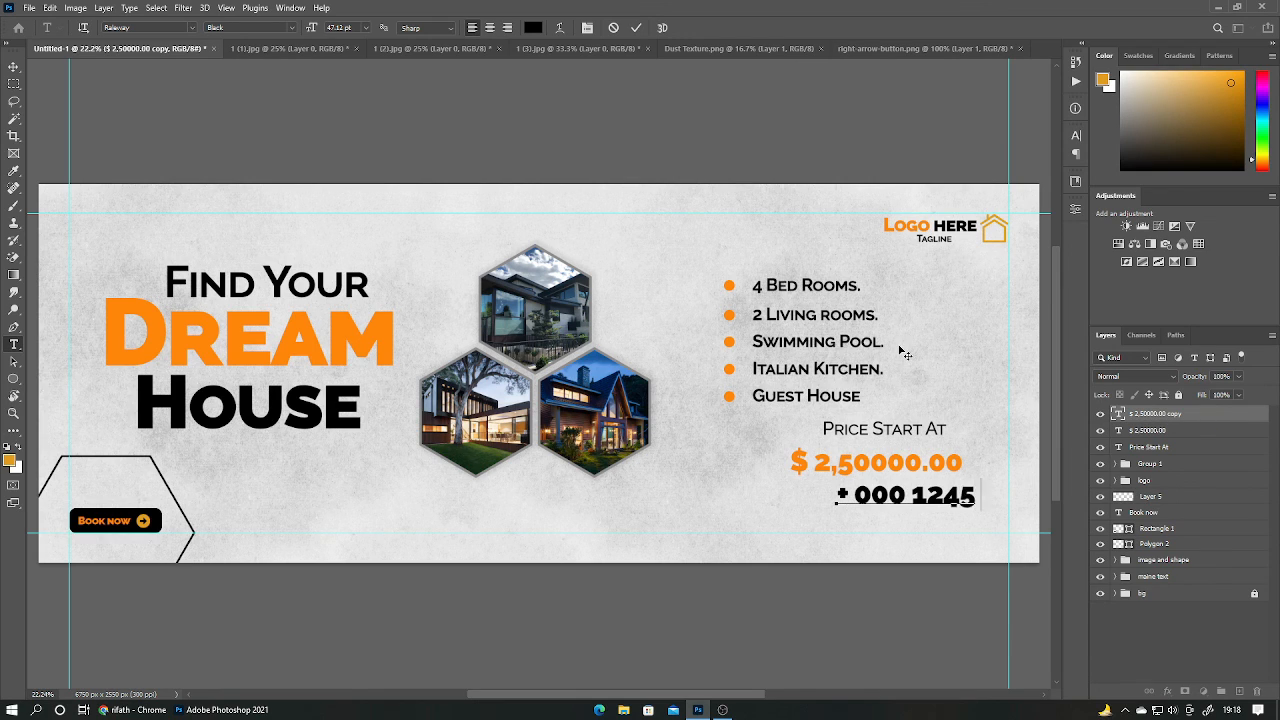
click(15, 69)
drag(994, 529, 849, 574)
scroll(858, 572, up, 3)
drag(901, 487, 818, 563)
key(Return)
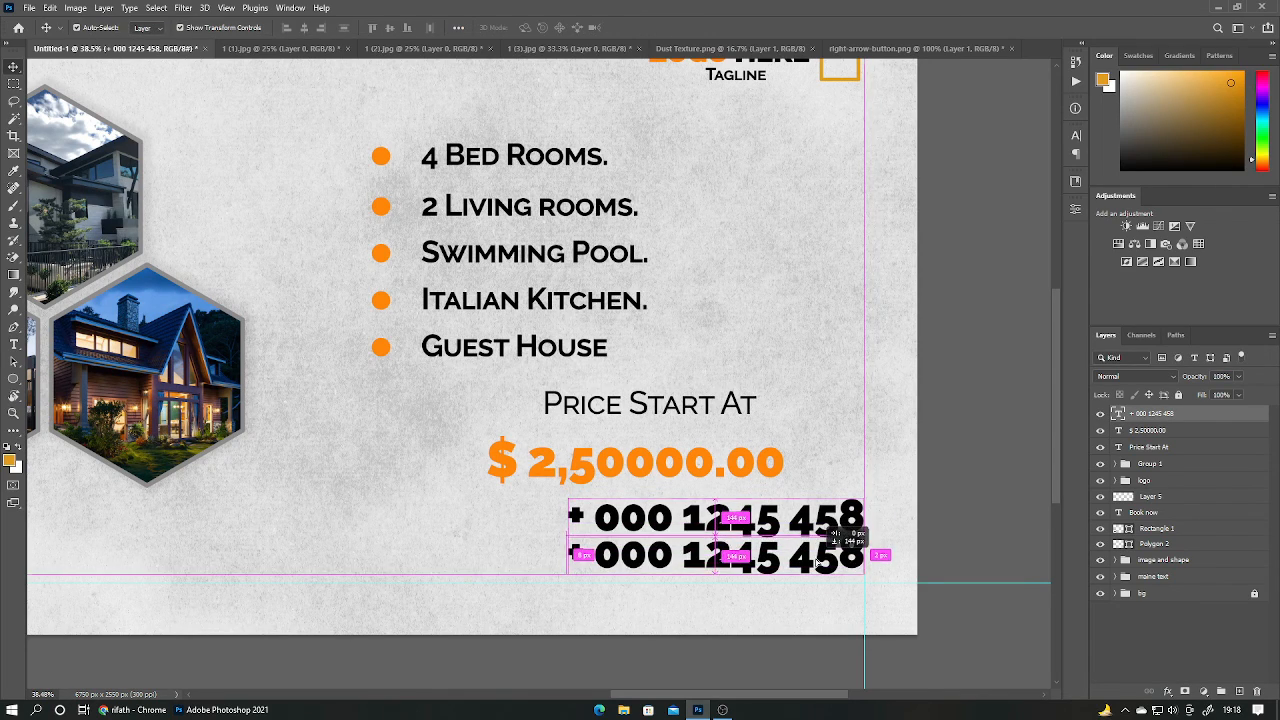
double_click(816, 556)
text(Www)
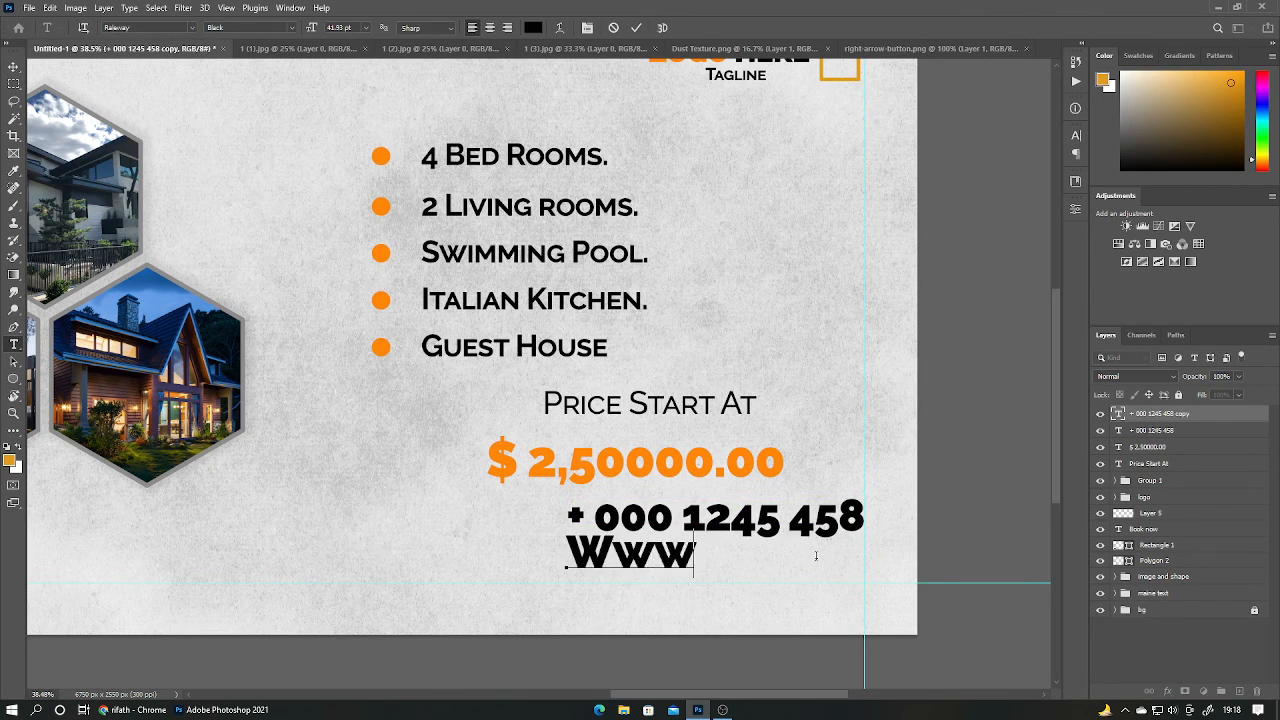
text(.your)
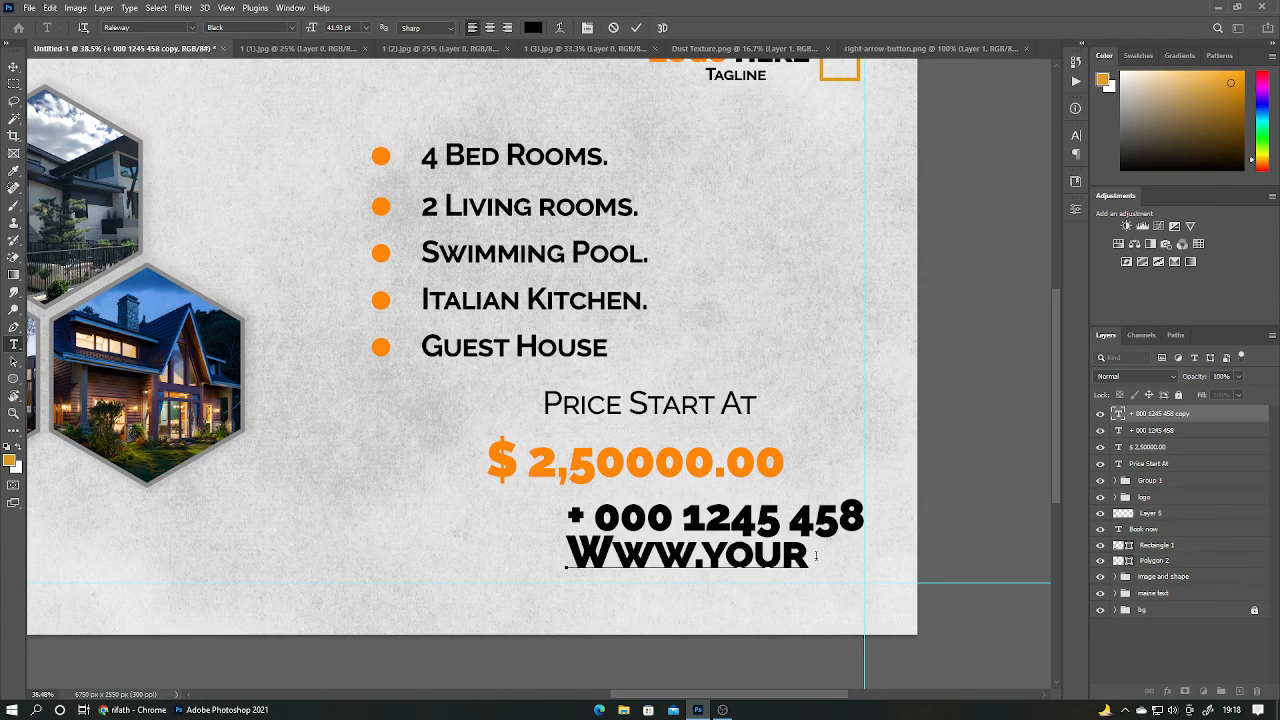
key(BackSpace)
text(Y)
key(Left)
key(Right)
key(Right)
text(W)
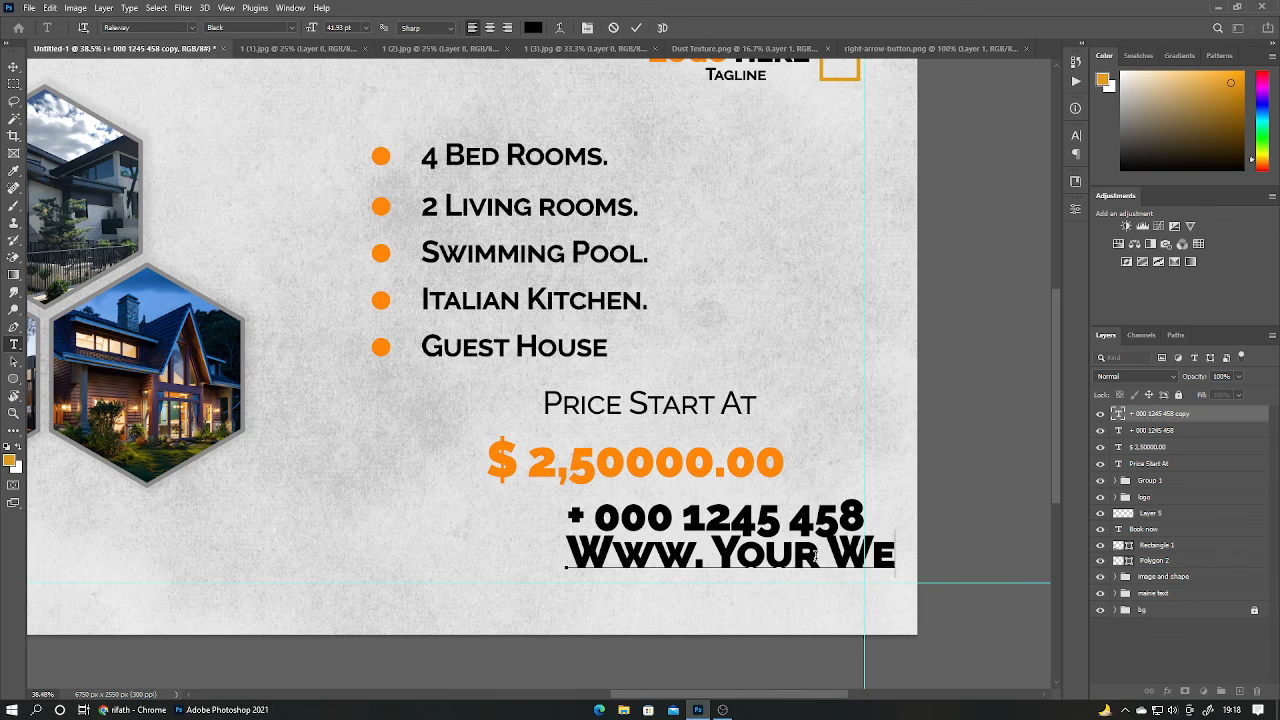
text(eb >com)
Set the whole web address line to the Medium weight.
key(ctrl+a)
click(637, 28)
key(v)
click(291, 30)
click(291, 86)
click(637, 28)
click(1045, 195)
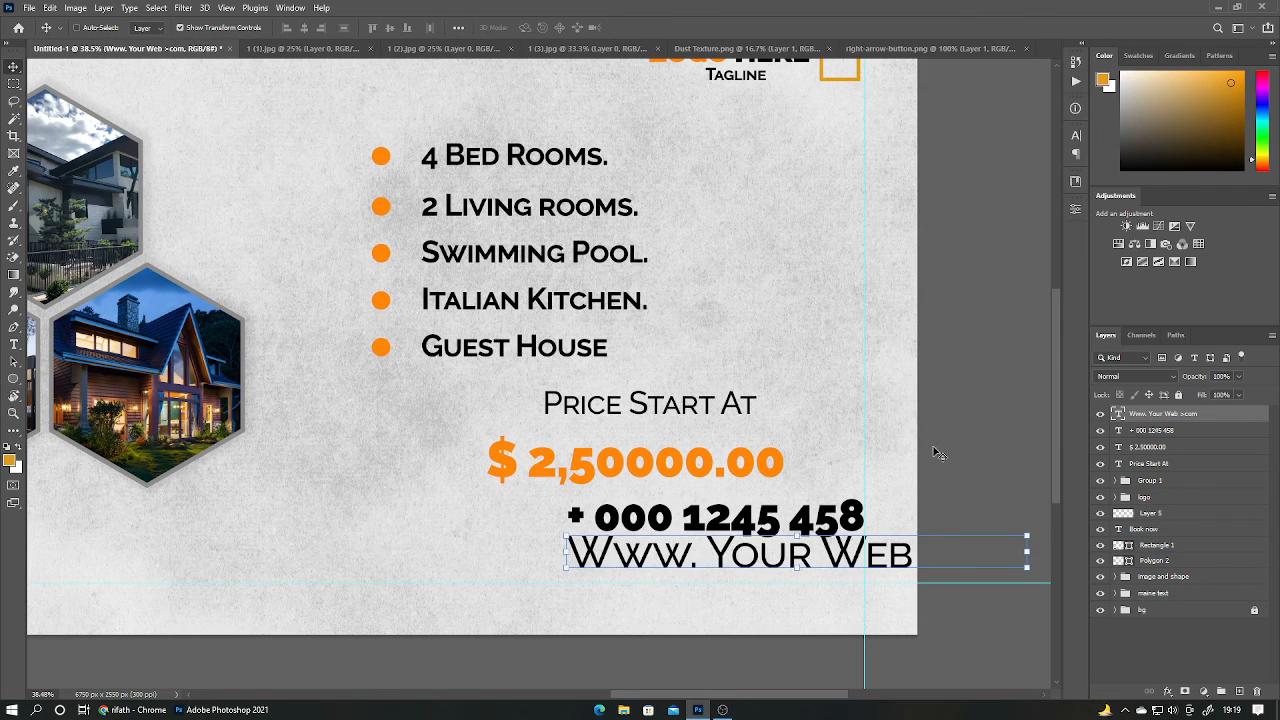
Scale the web address line down to about 27 pt to match the width of the phone number.
key(ctrl+t)
drag(1027, 553, 862, 555)
key(Return)
Replace the ">" before "com" in the web address with a period and deselect the text.
key(t)
click(806, 555)
key(BackSpace)
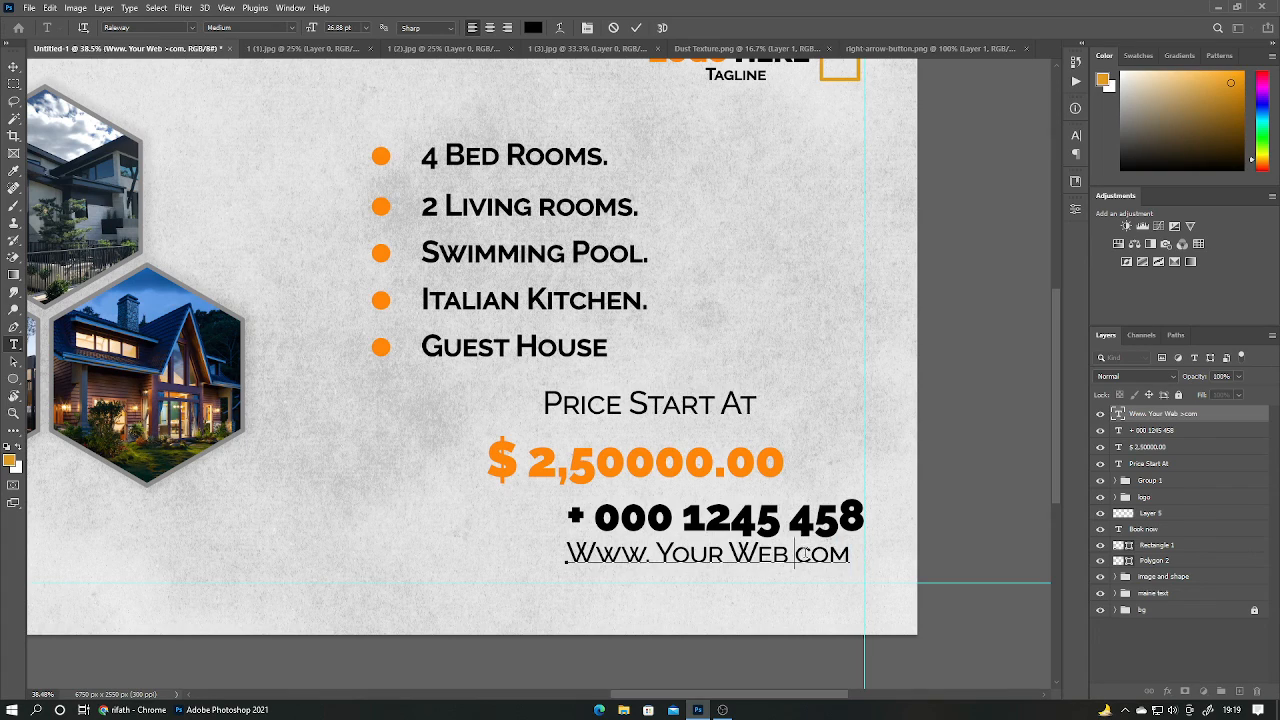
text(.)
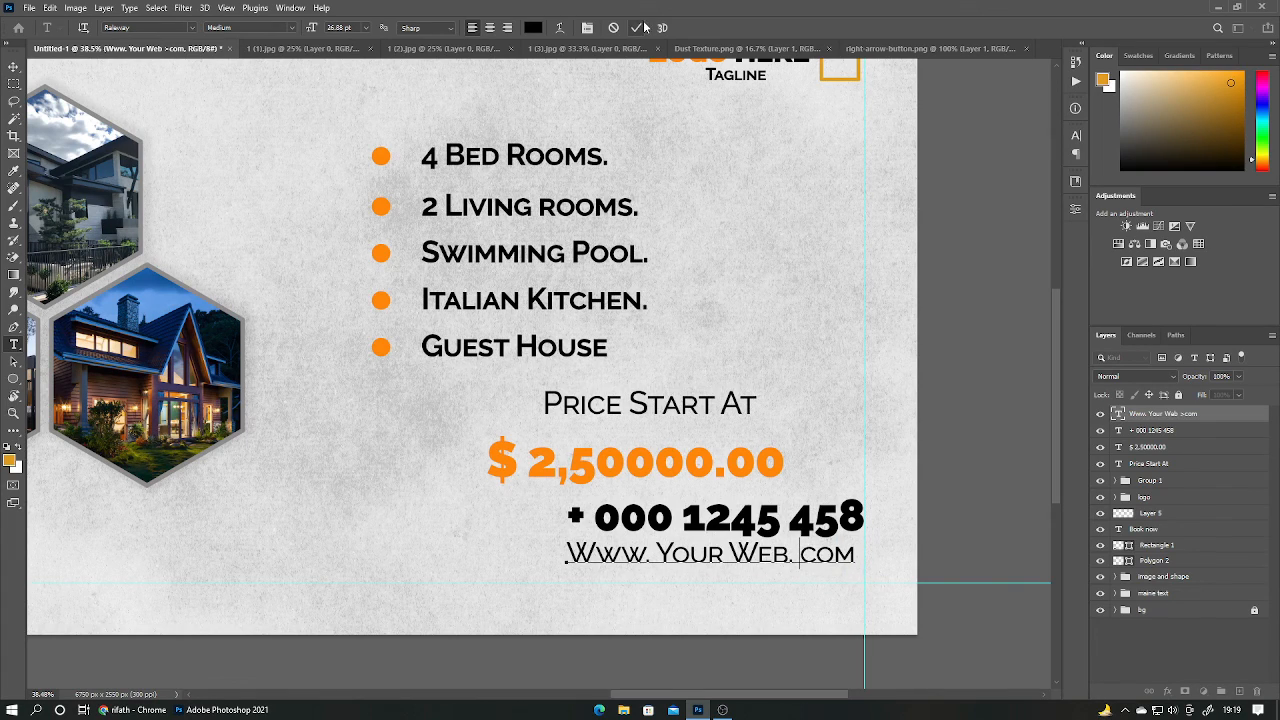
key(Delete)
key(ctrl+Return)
key(v)
click(447, 536)
key(ctrl+0)
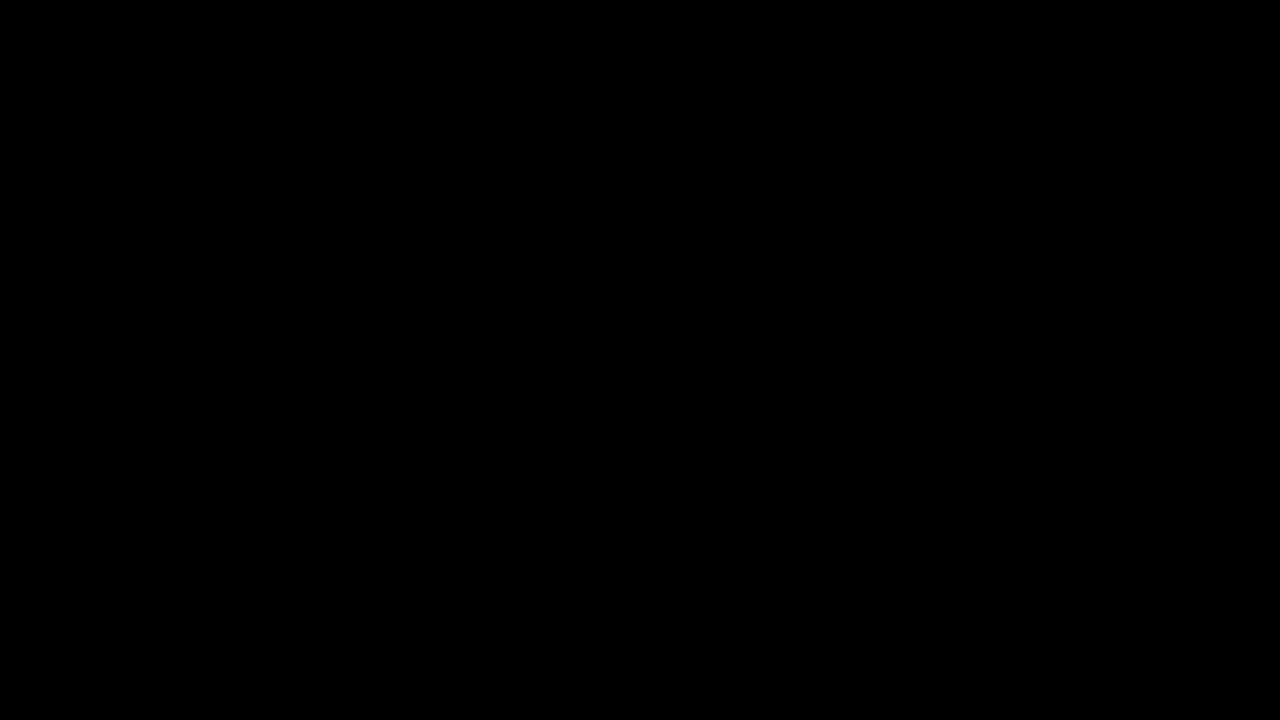